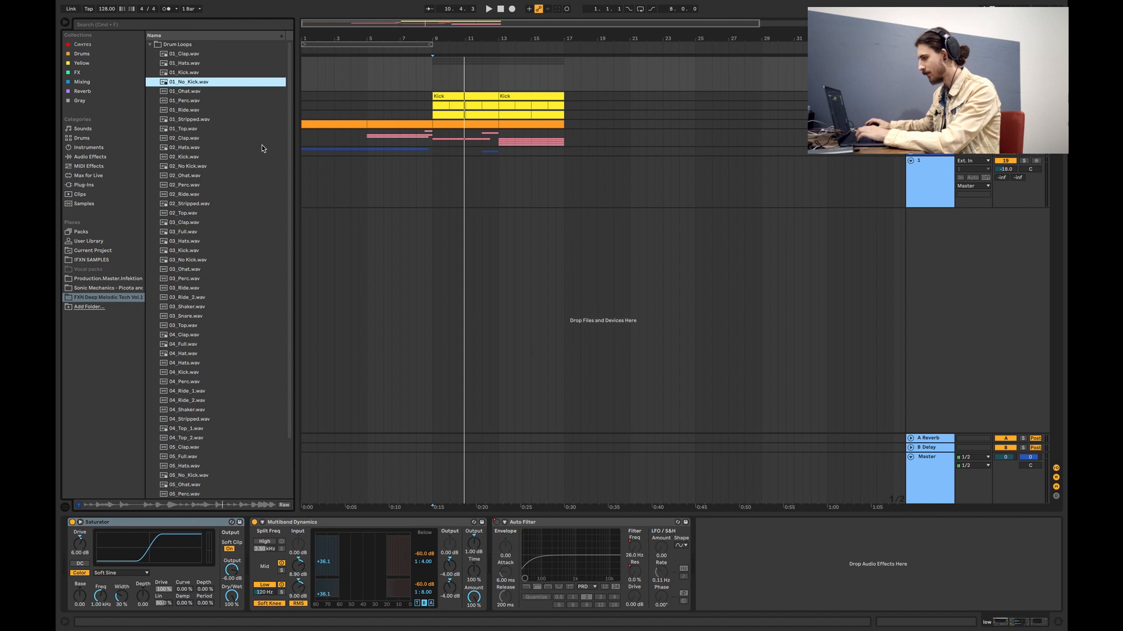
Preview the 02, 03 and 05 no-kick drum loops from the Drum Loops folder.
click(207, 166)
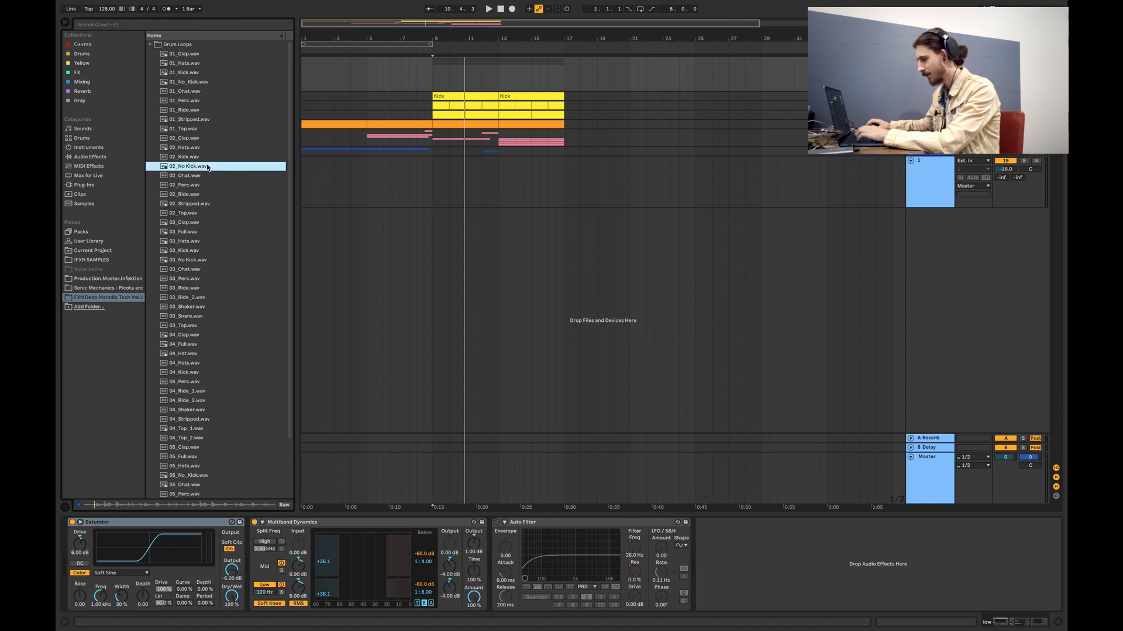
click(198, 261)
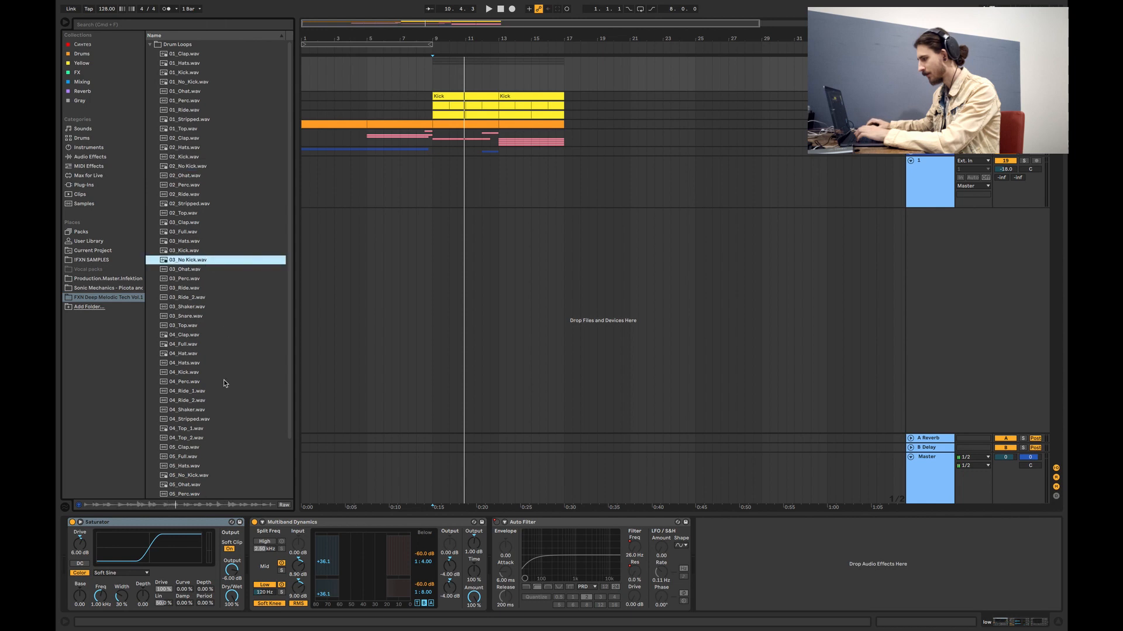
click(200, 476)
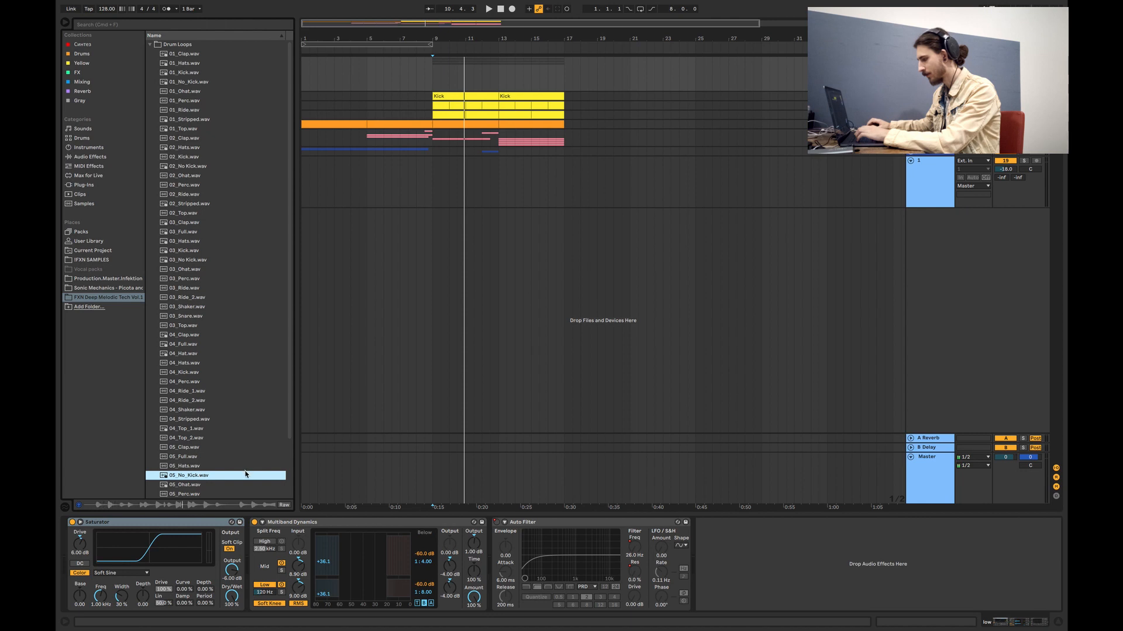
Collapse the Drum Loops folder, open the Bass loops folder and preview bass loops including FXN_DMT_BASS_1_E and FXN_DMT_BASS_2_D.
click(150, 43)
click(156, 62)
click(187, 73)
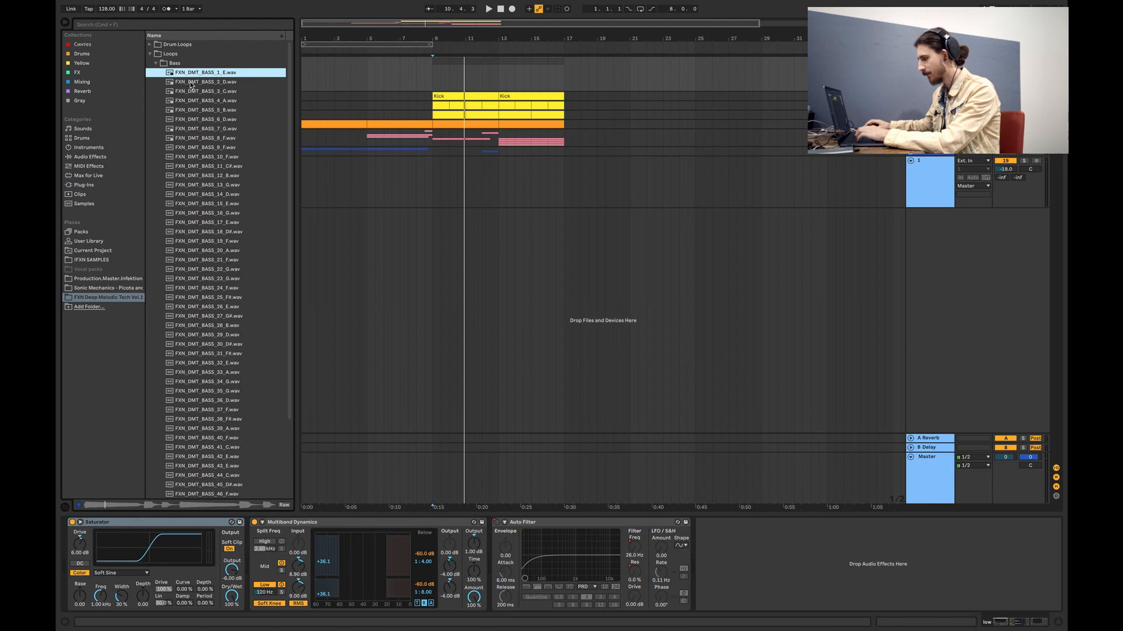
click(190, 82)
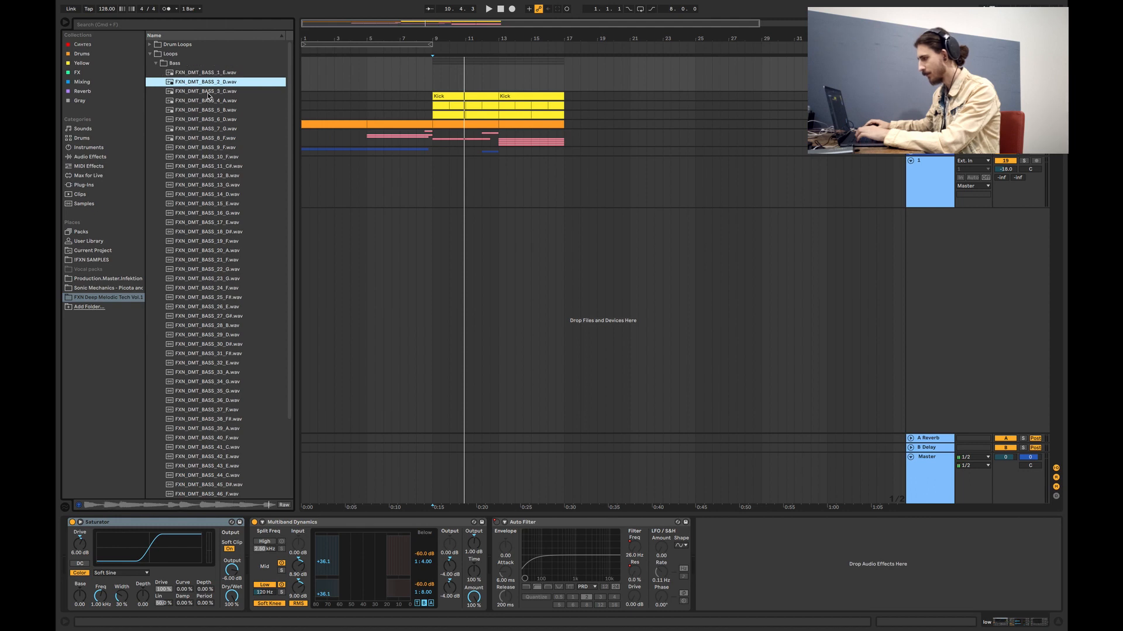
click(208, 95)
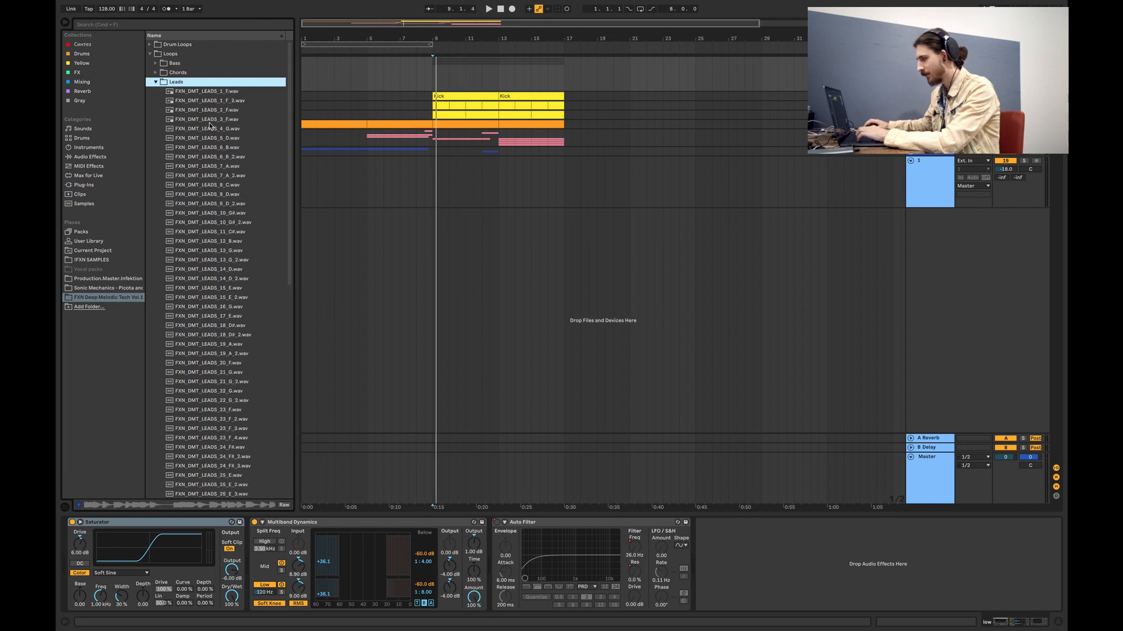
Preview the lead loops FXN_DMT_LEADS_4_G and FXN_DMT_LEADS_3_F.
click(211, 129)
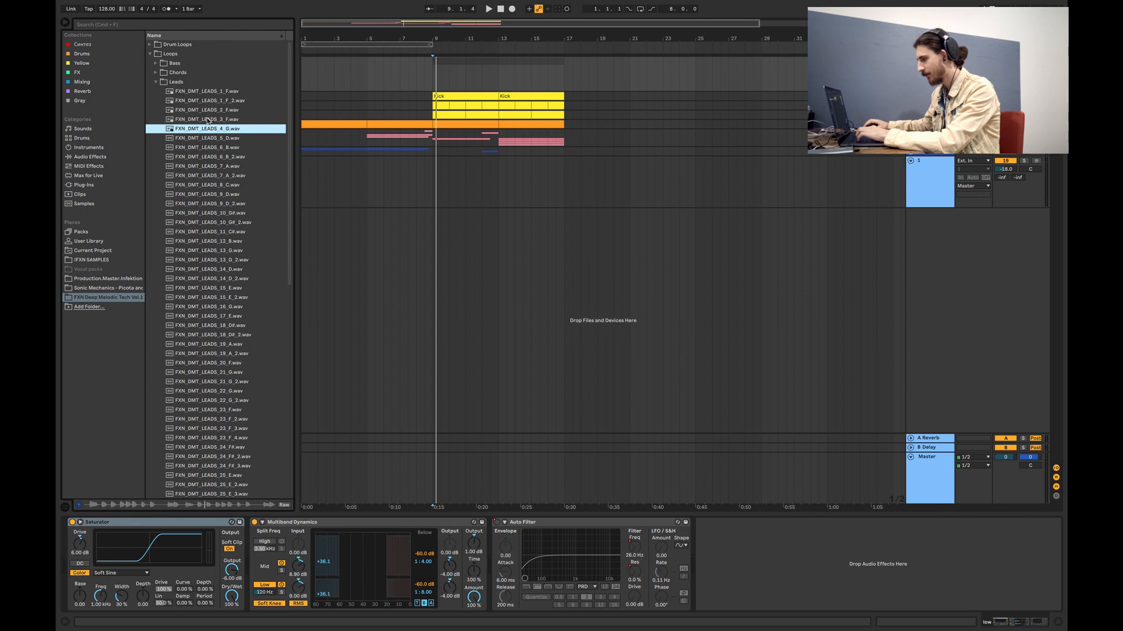
click(208, 119)
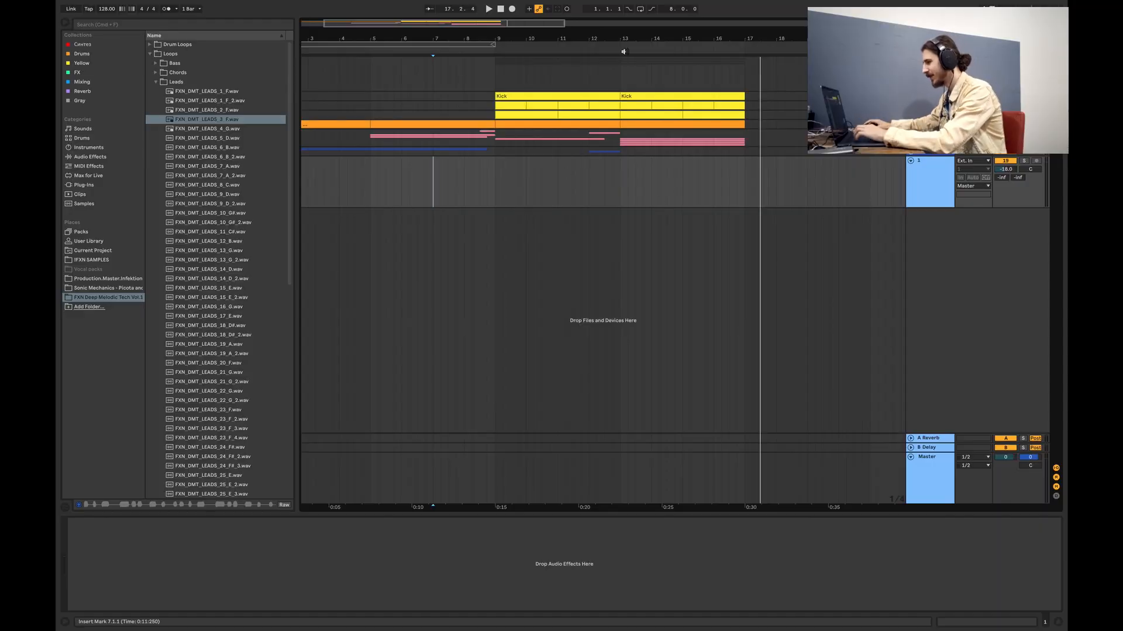
Unfold the kick track and set a four-bar loop from bar 9 to bar 13 over its first clip.
scroll(602, 181, left, 1)
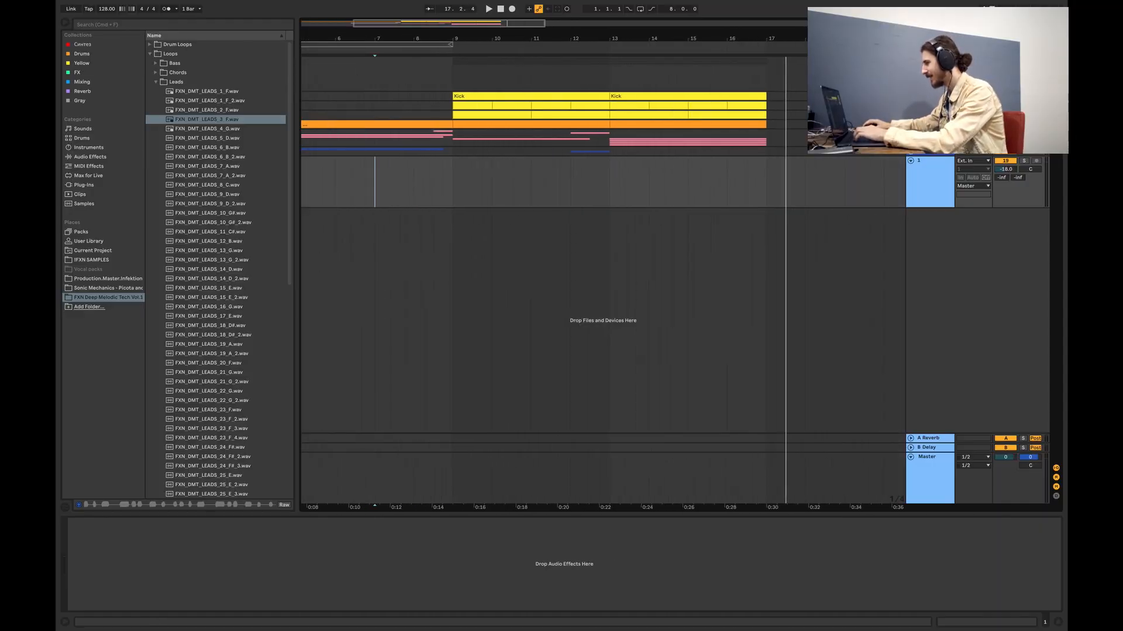
click(911, 96)
click(485, 121)
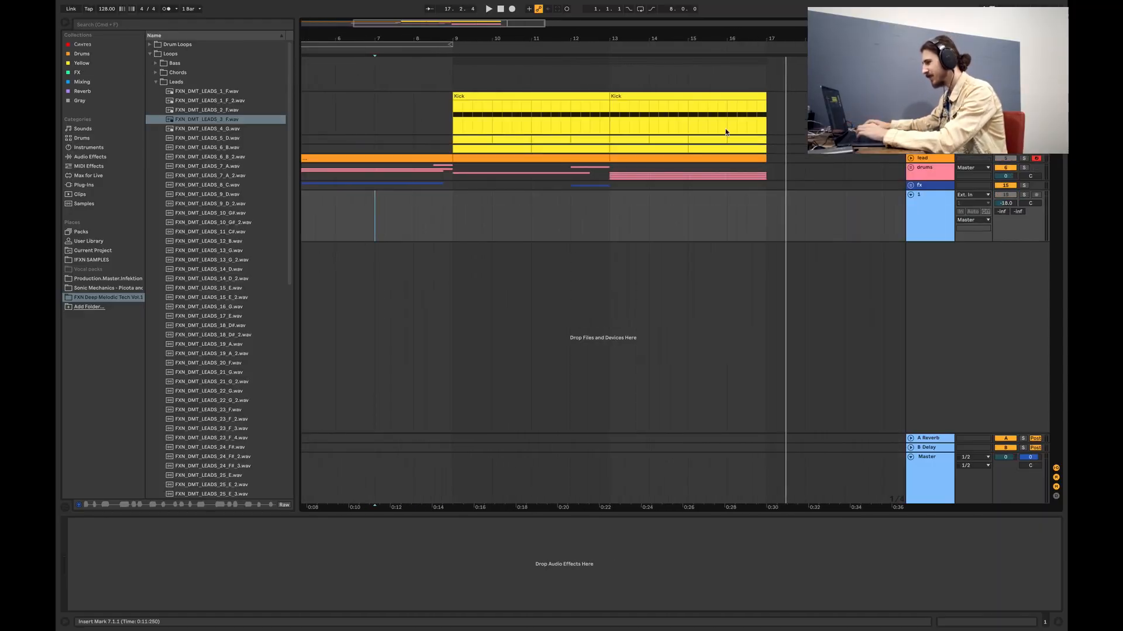
key(space)
drag(485, 122, 601, 124)
key(super+l)
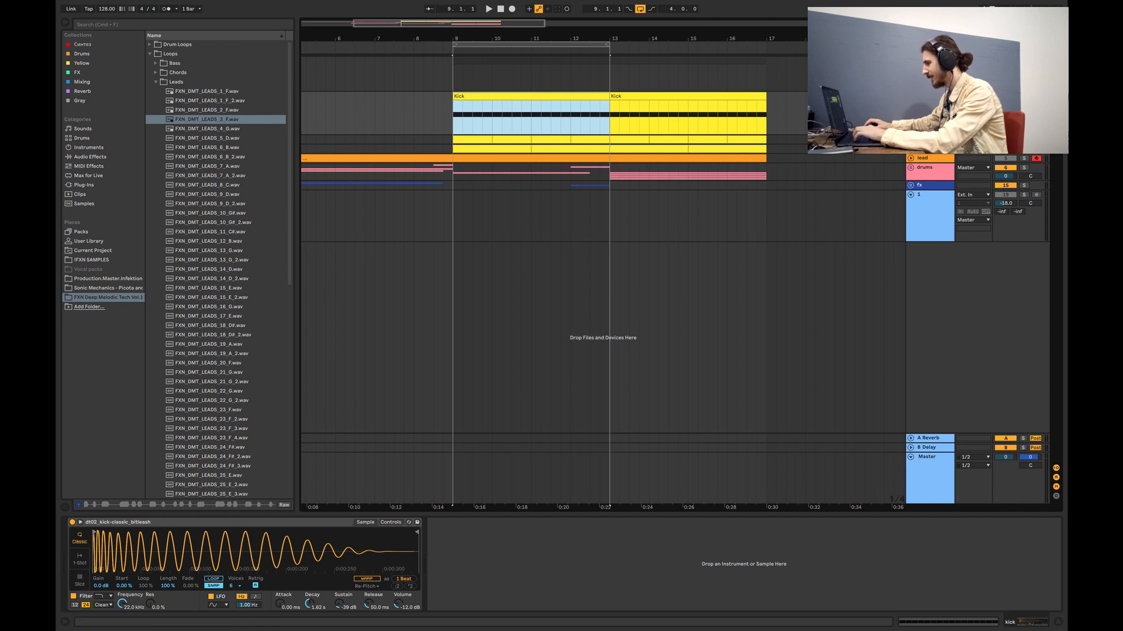
Play the looped kick section from bar 9 and stop playback.
click(455, 121)
key(space)
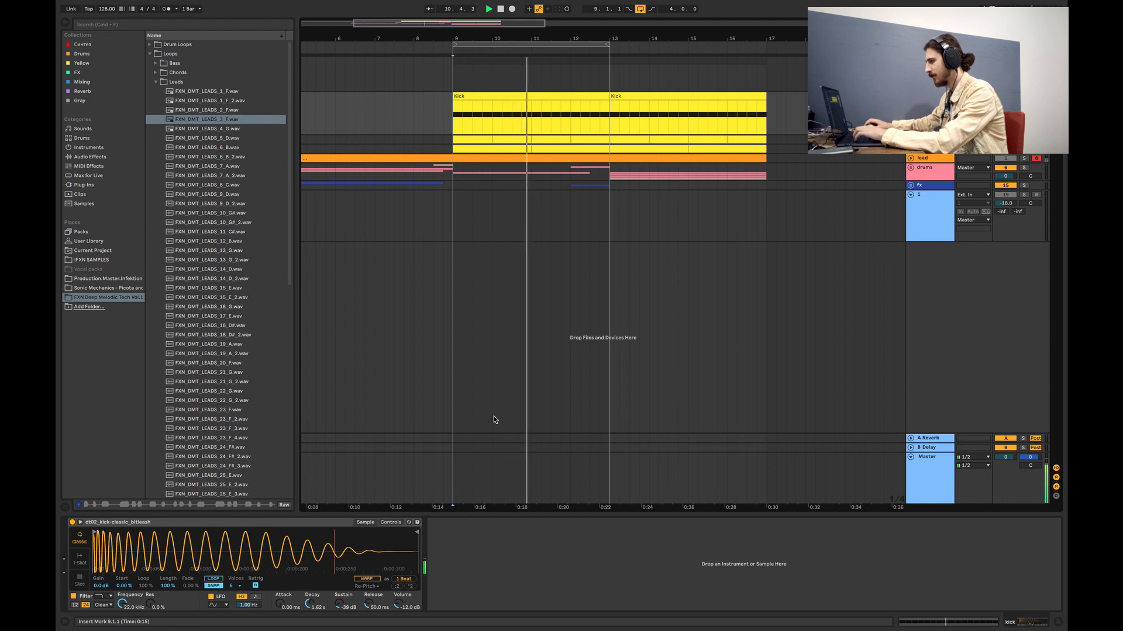
key(space)
Unfold the bass track, hide its device view and play the loop from bar 9 to hear kick and bass.
click(913, 139)
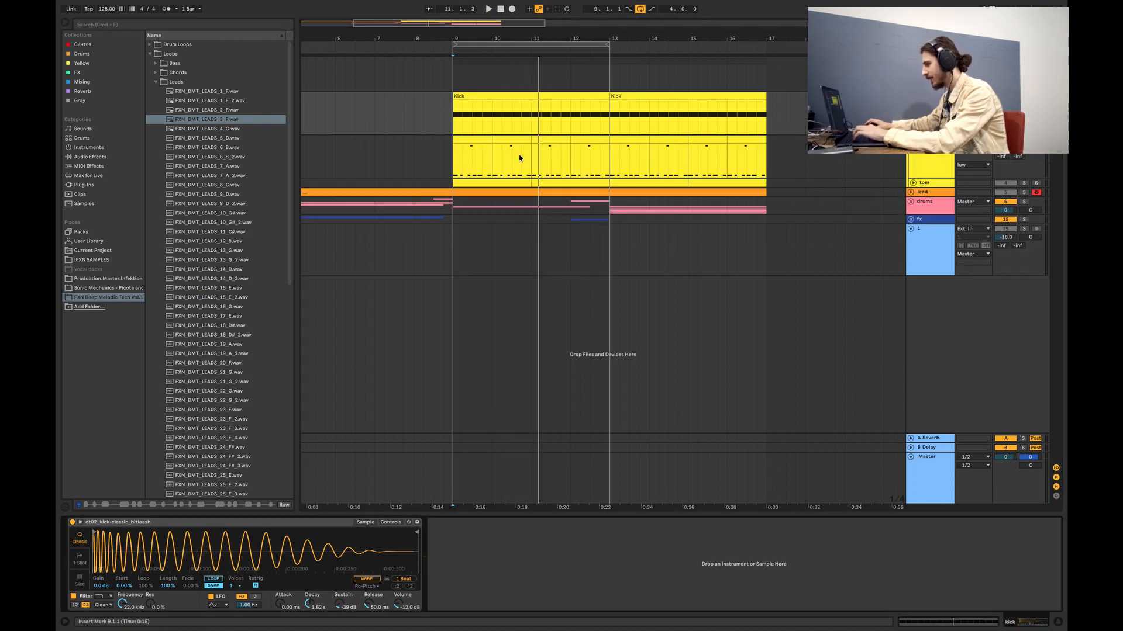
click(454, 162)
drag(418, 25, 416, 51)
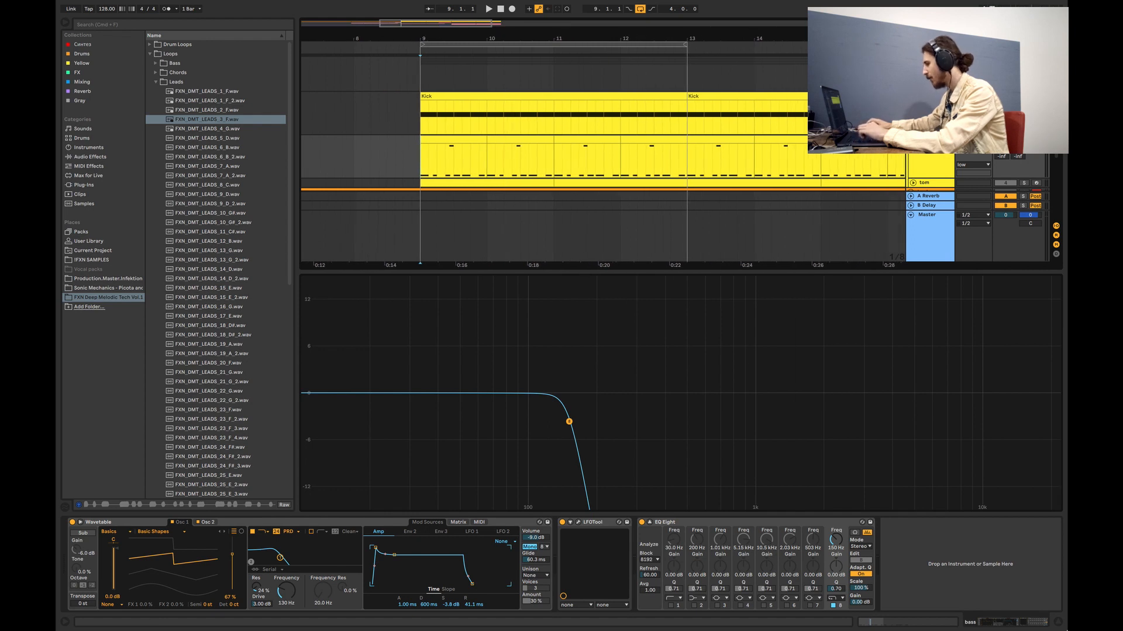
click(1056, 619)
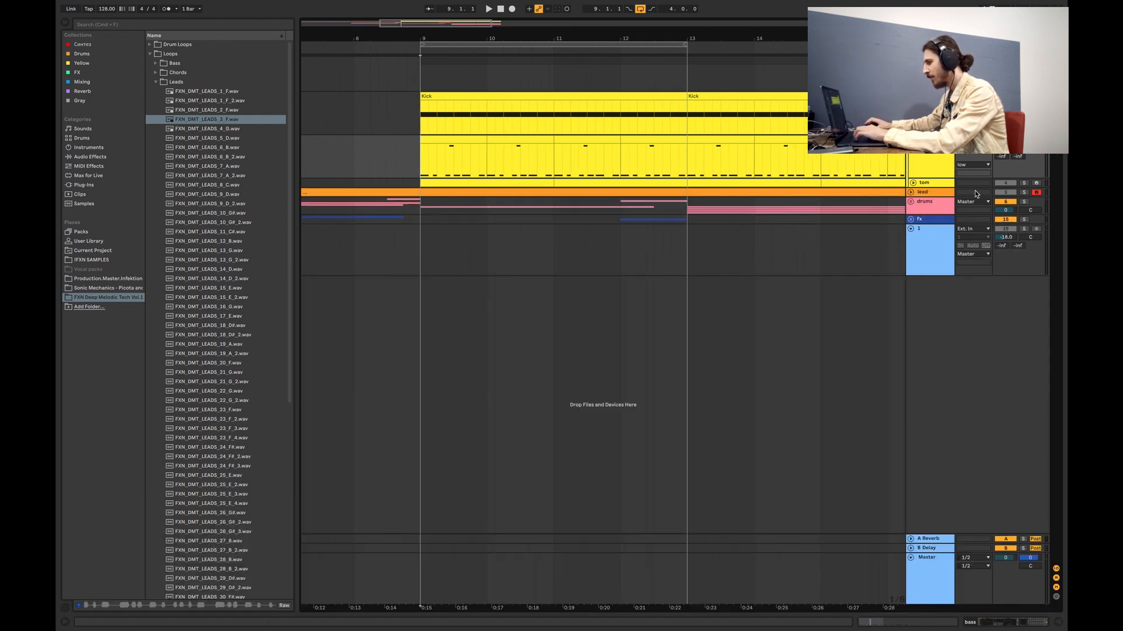
key(space)
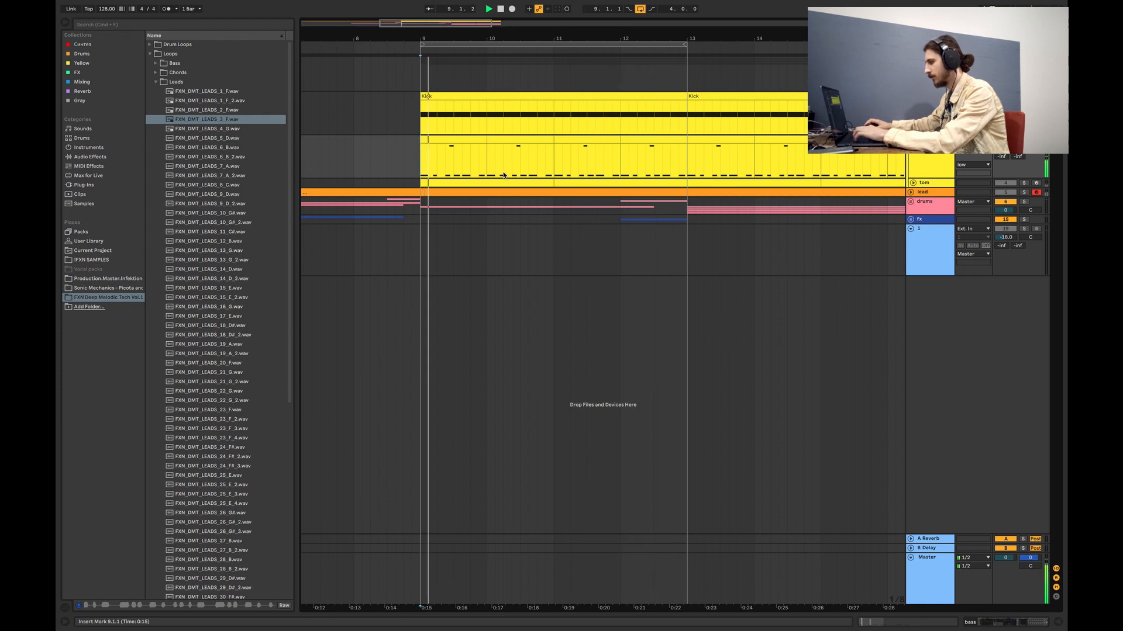
key(space)
Show the bass track's devices and inspect Wavetable's two oscillators.
key(shift+Tab)
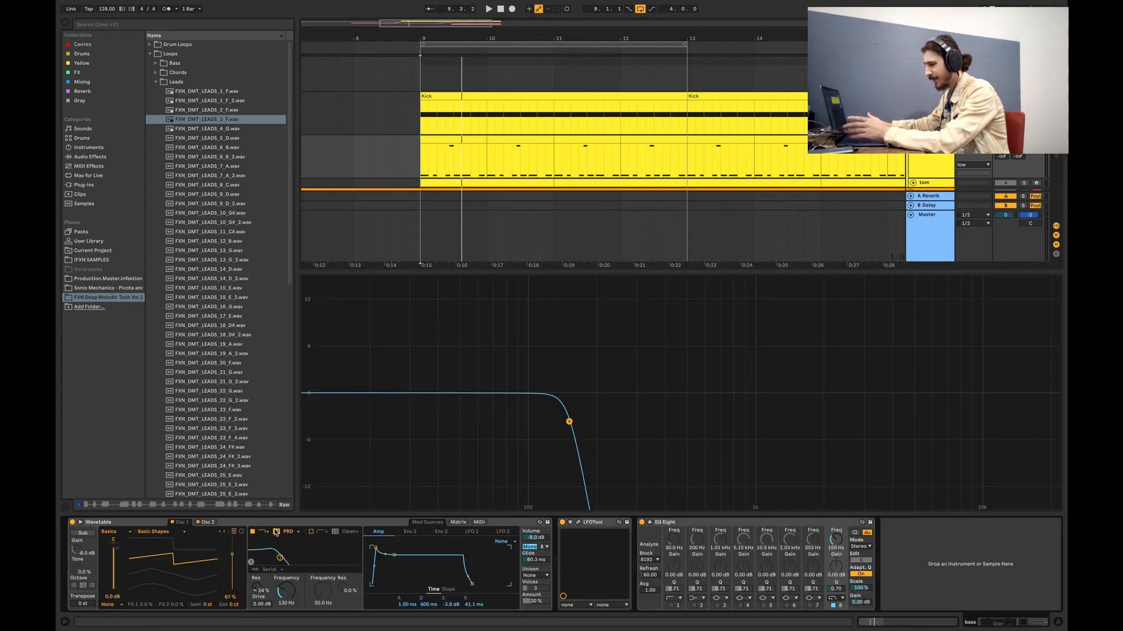
click(203, 528)
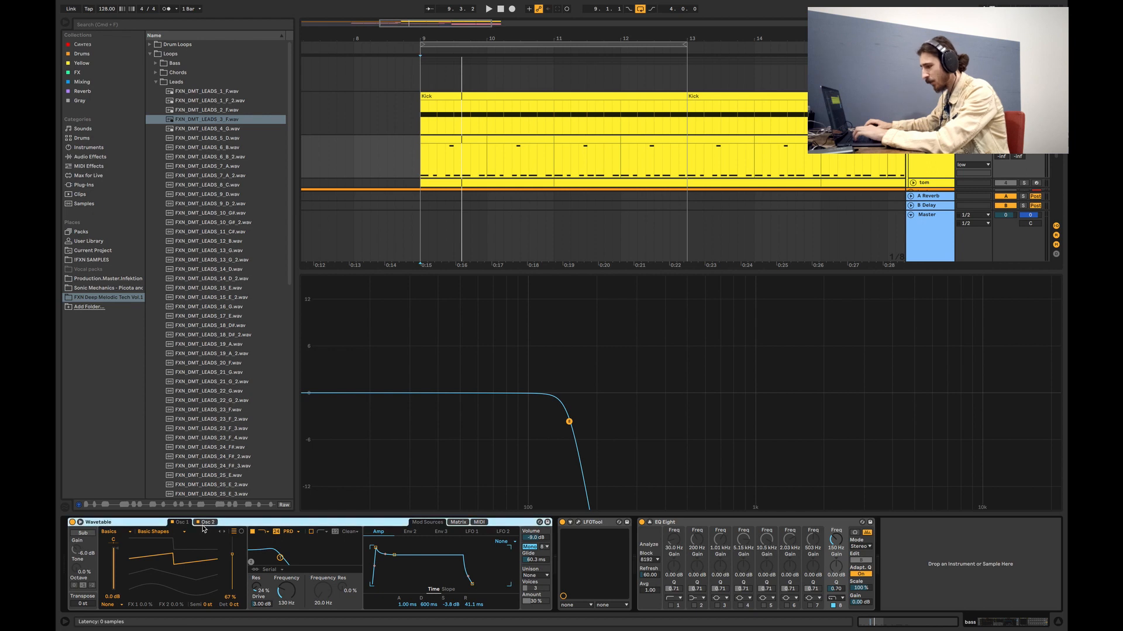
click(204, 522)
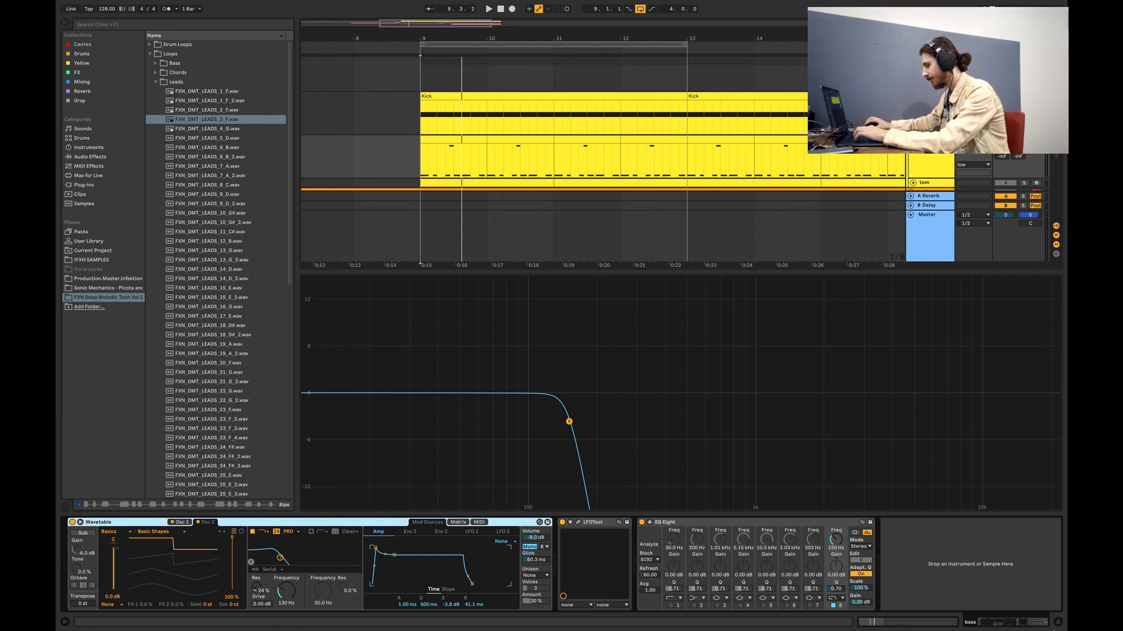
Open the LFOTool plug-in window on the bass track, examine its volume shape and close it.
click(579, 523)
drag(406, 46, 537, 139)
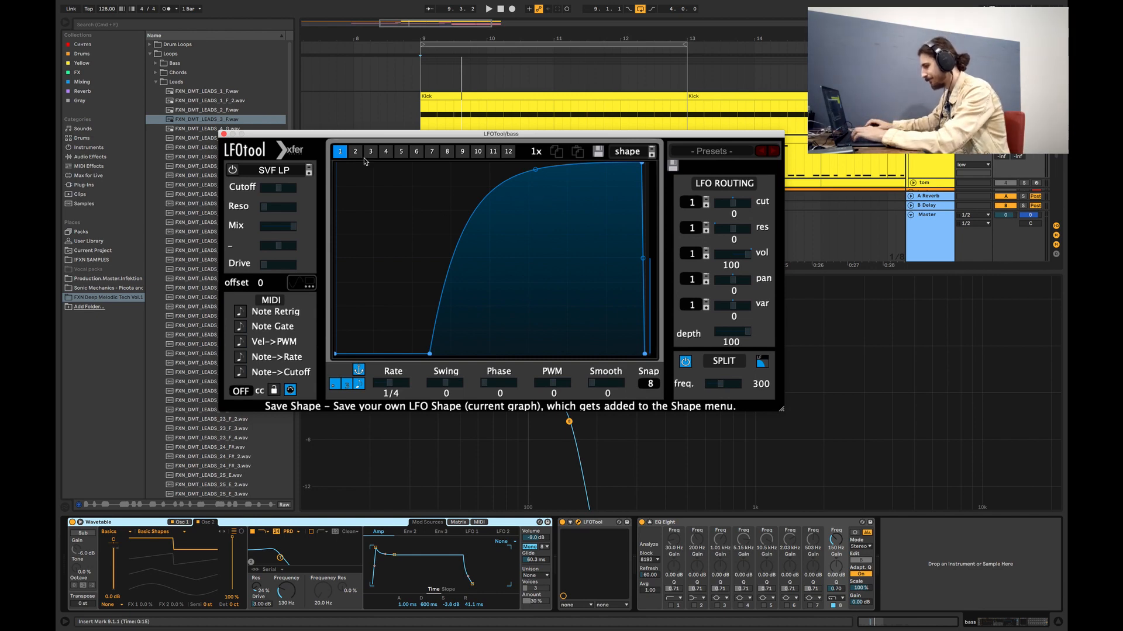
click(225, 135)
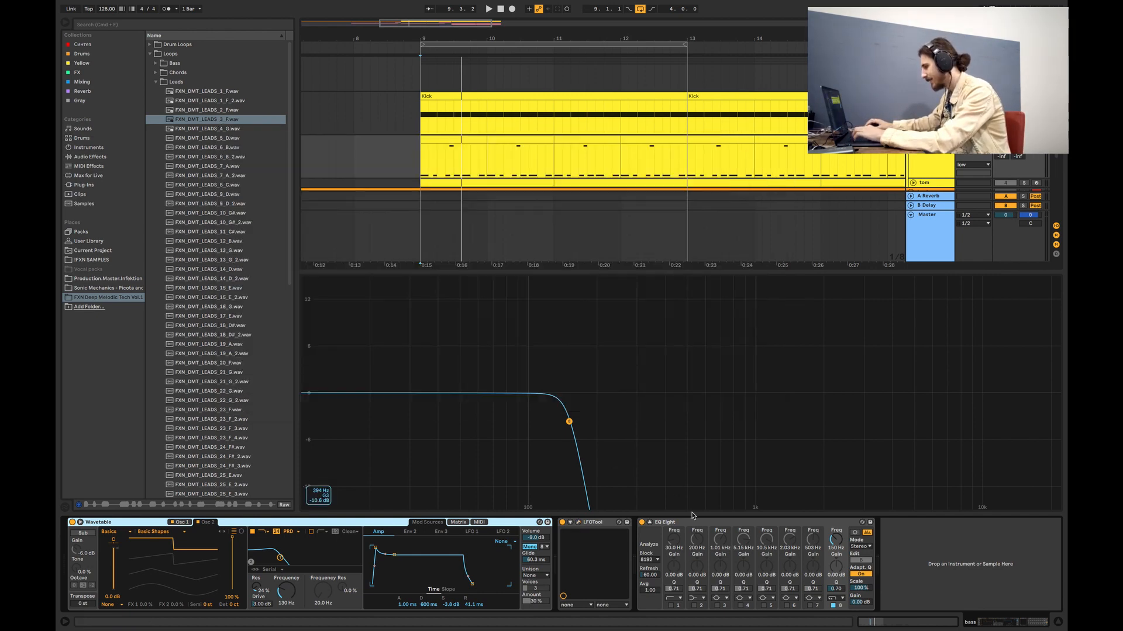
Examine the EQ Eight low-pass curve and the bass device chain, and hide the device view.
click(575, 439)
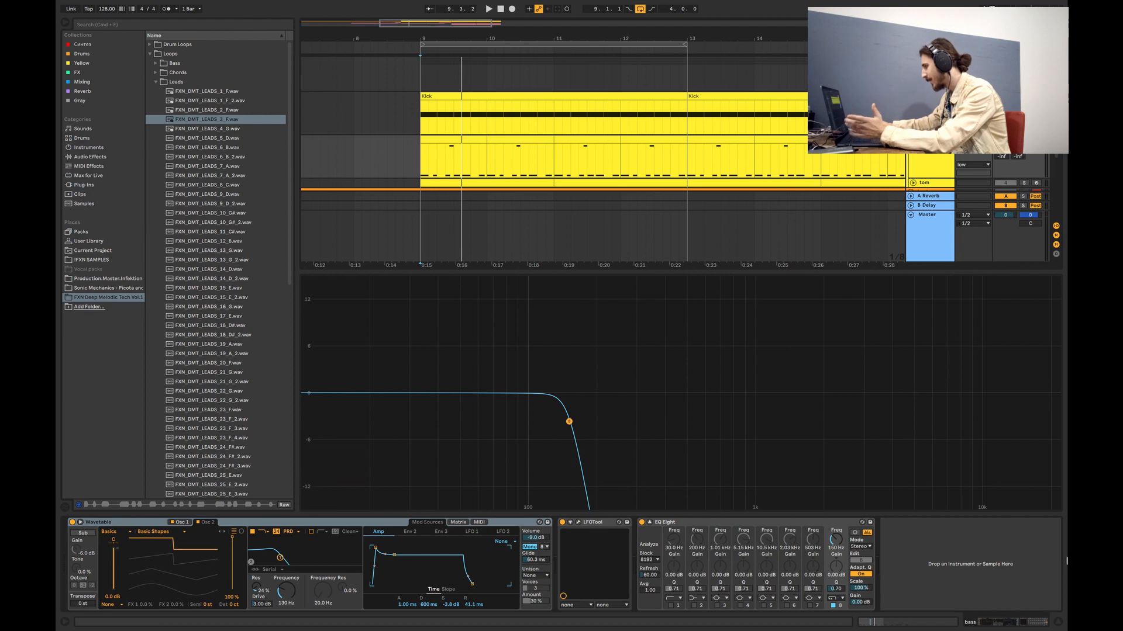
click(1061, 625)
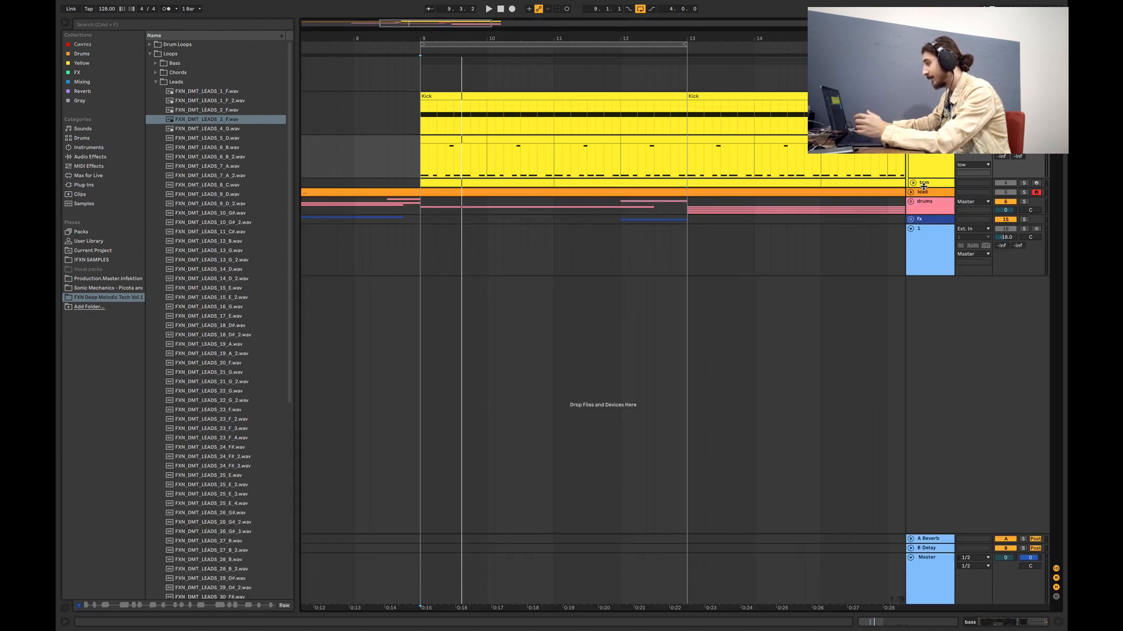
click(921, 172)
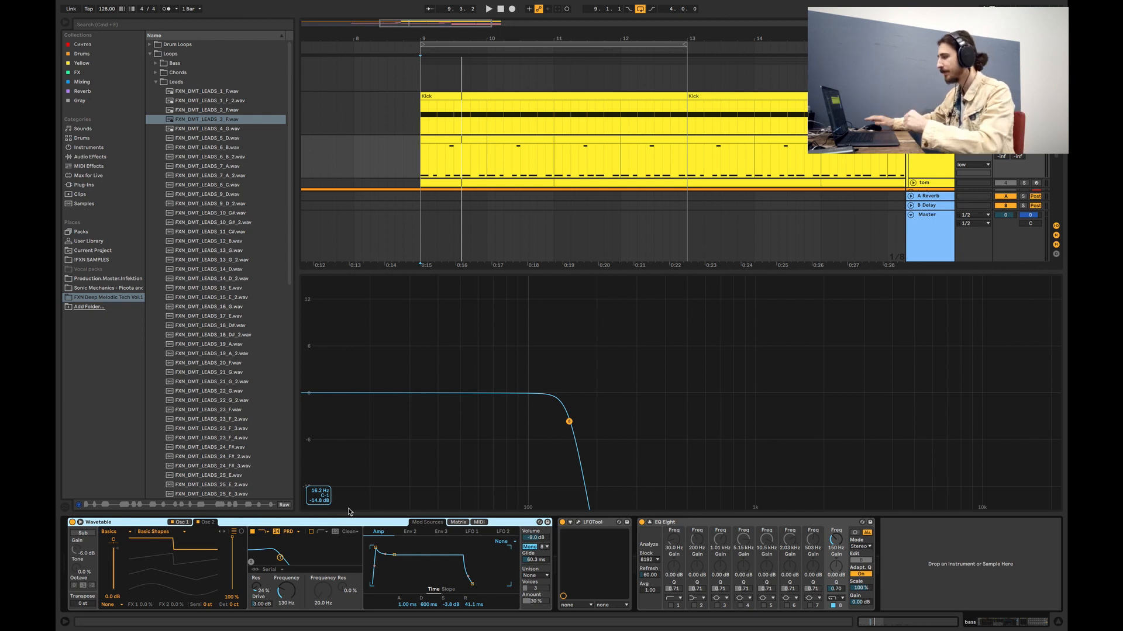
click(1058, 622)
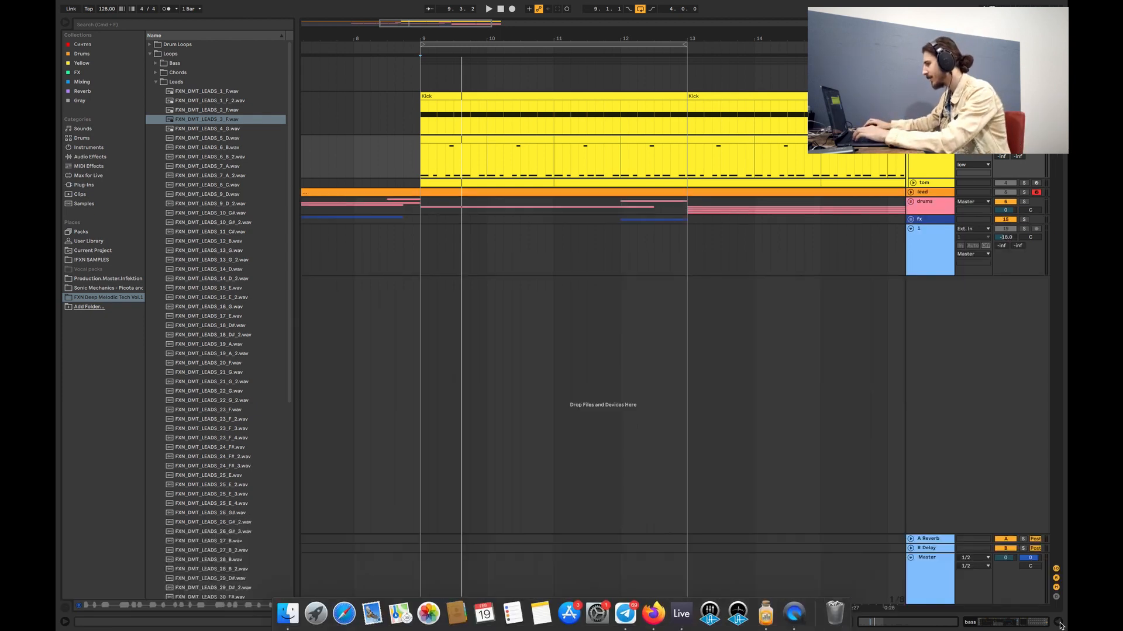
Unfold the tom track, set its volume to -24.0 dB and solo it while playing the loop from bar 9.
click(914, 183)
click(418, 205)
key(space)
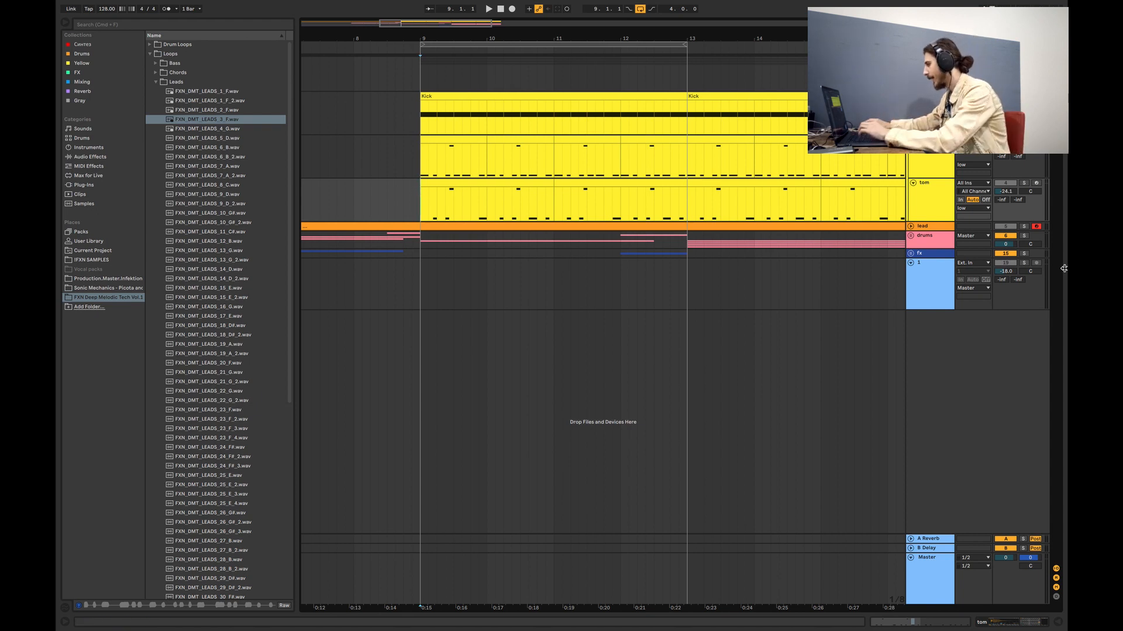
drag(1005, 191, 1005, 191)
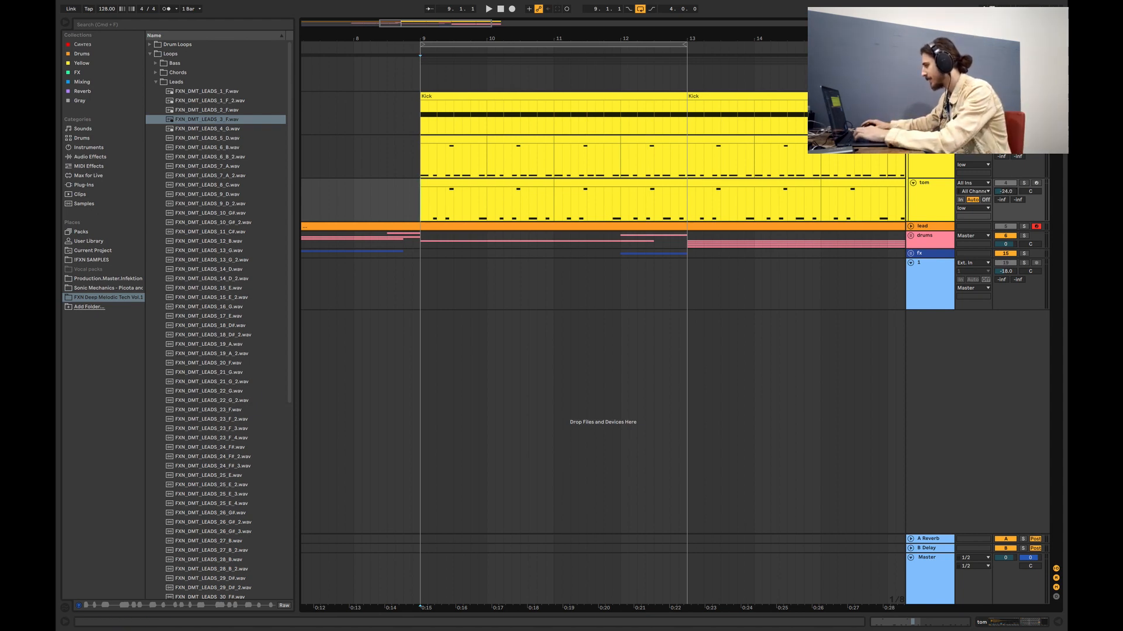
key(space)
click(1024, 183)
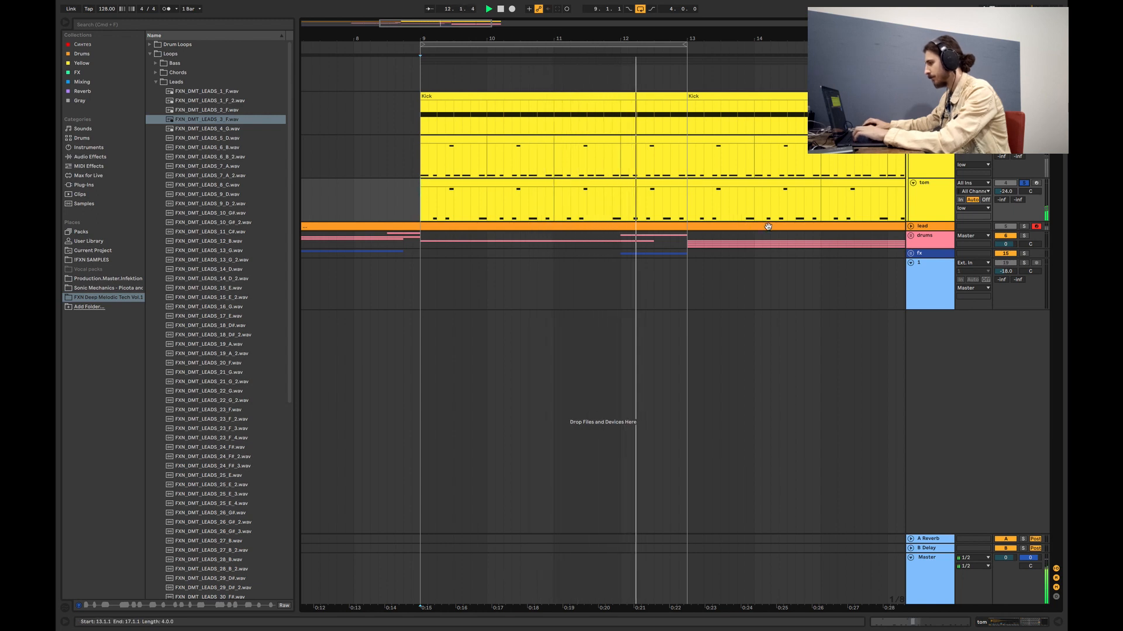
Open the tom track's first MIDI clip at bar 9 in the note editor and play its pattern.
click(452, 184)
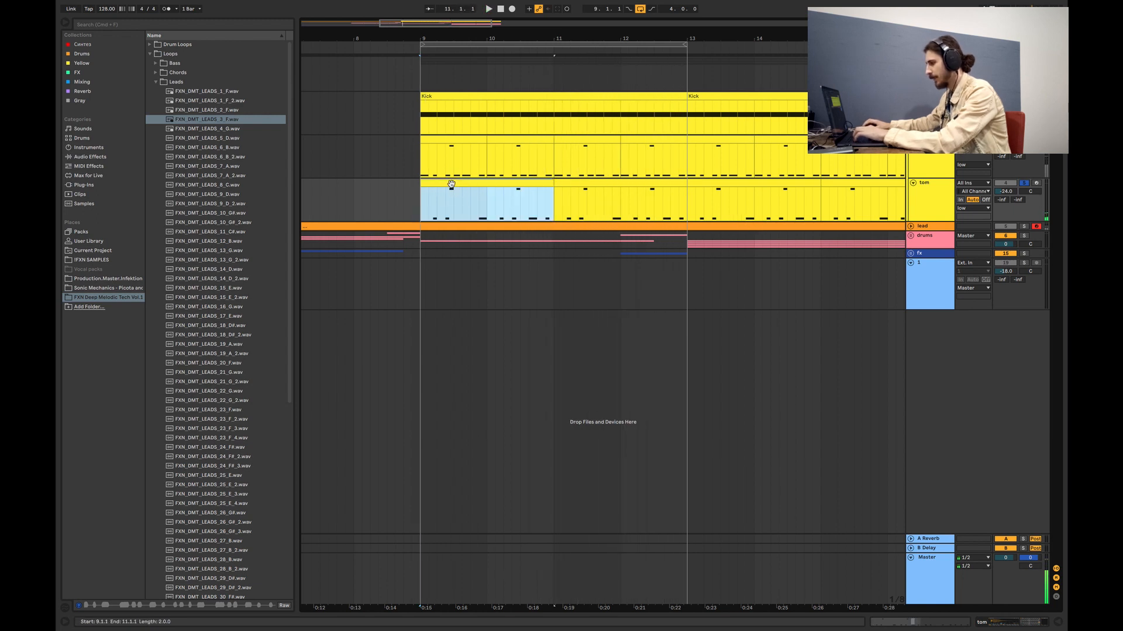
double_click(451, 184)
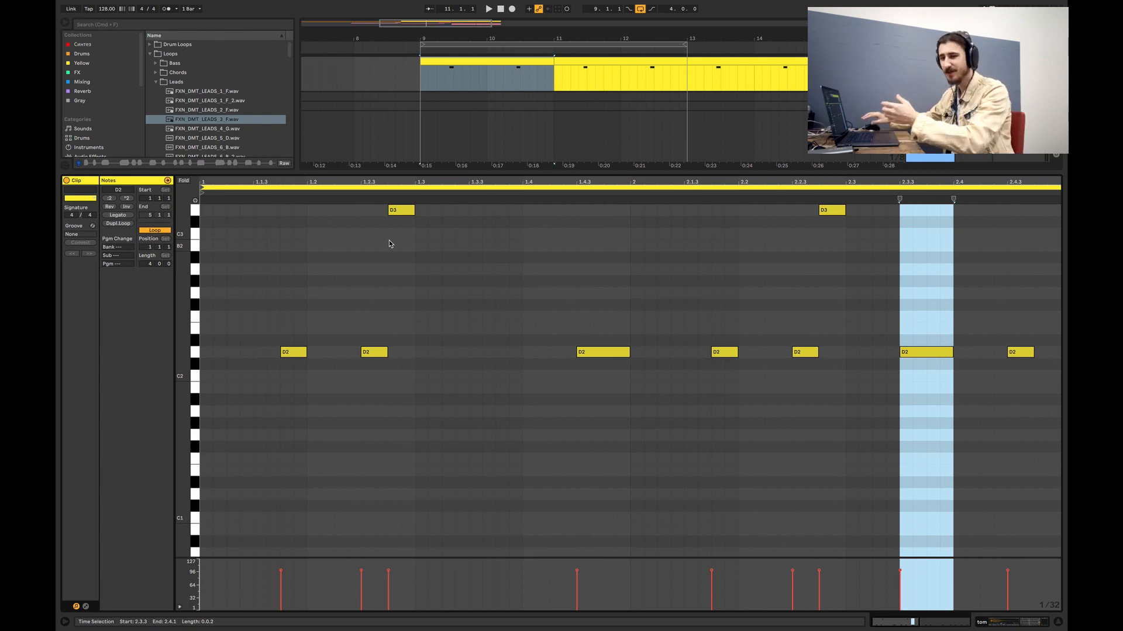
key(space)
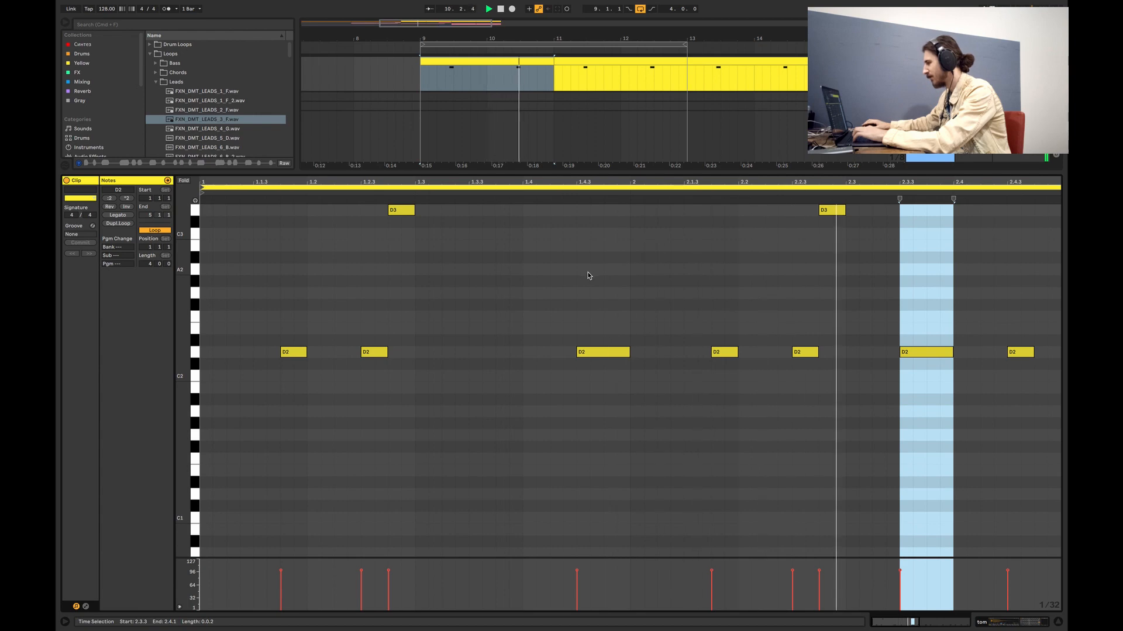
Try the tom pattern without its two D3 notes, and undo the deletion after listening.
drag(873, 219, 343, 207)
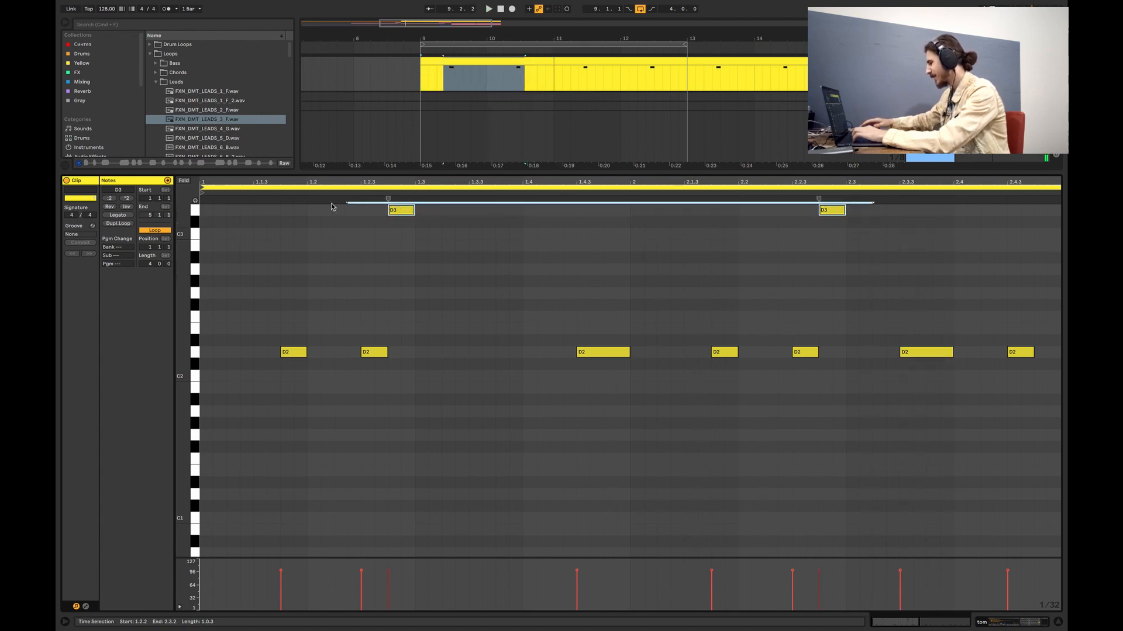
key(Delete)
click(470, 260)
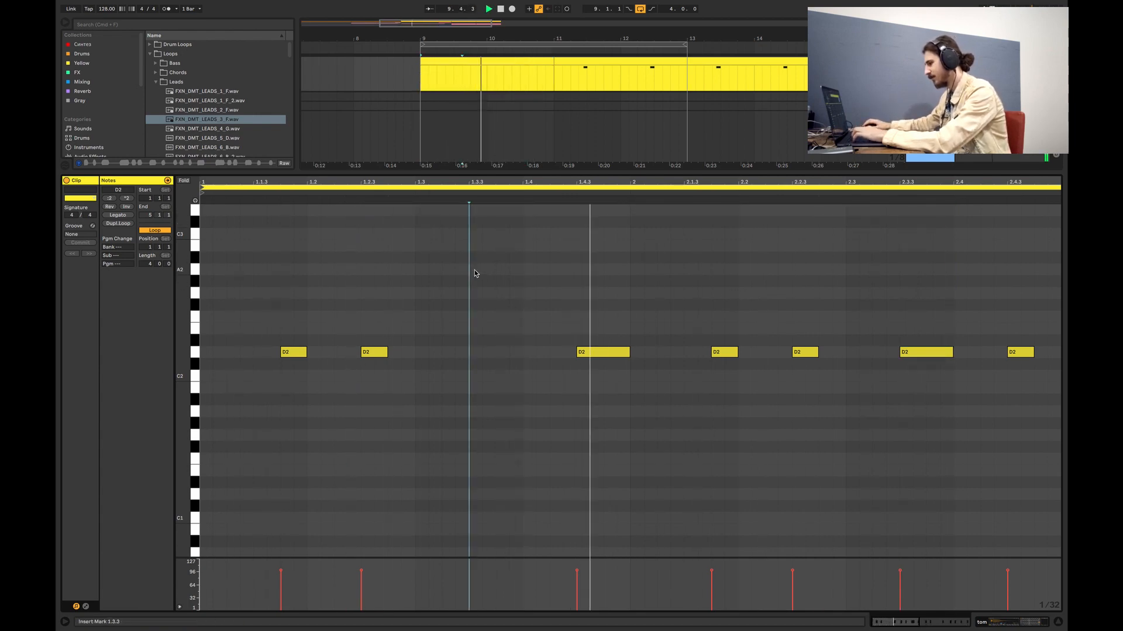
key(super+z)
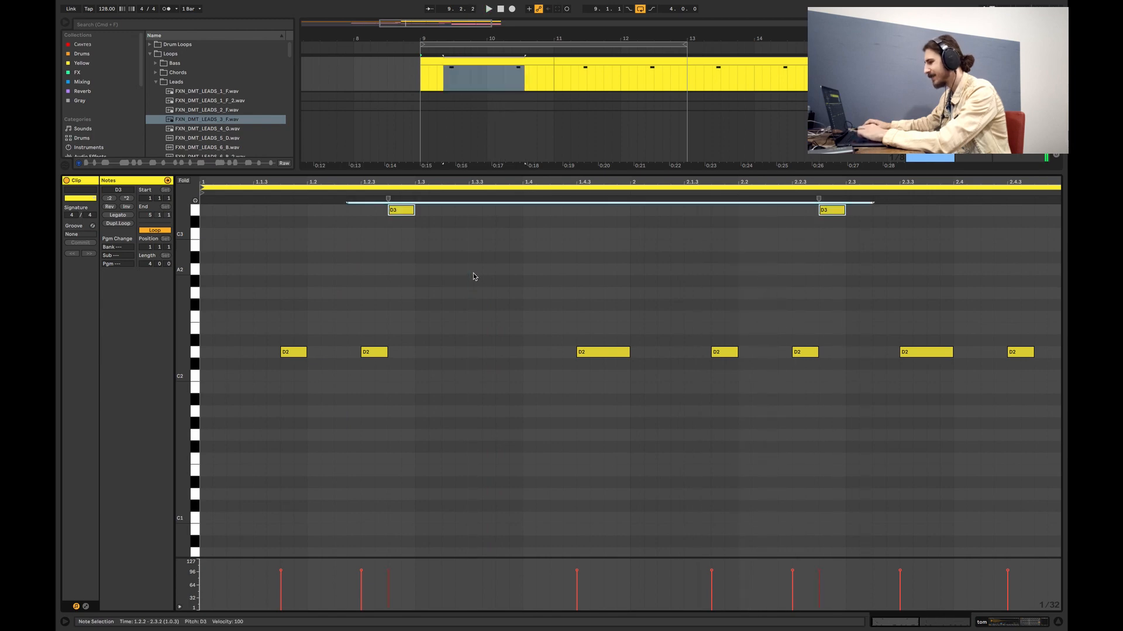
click(472, 277)
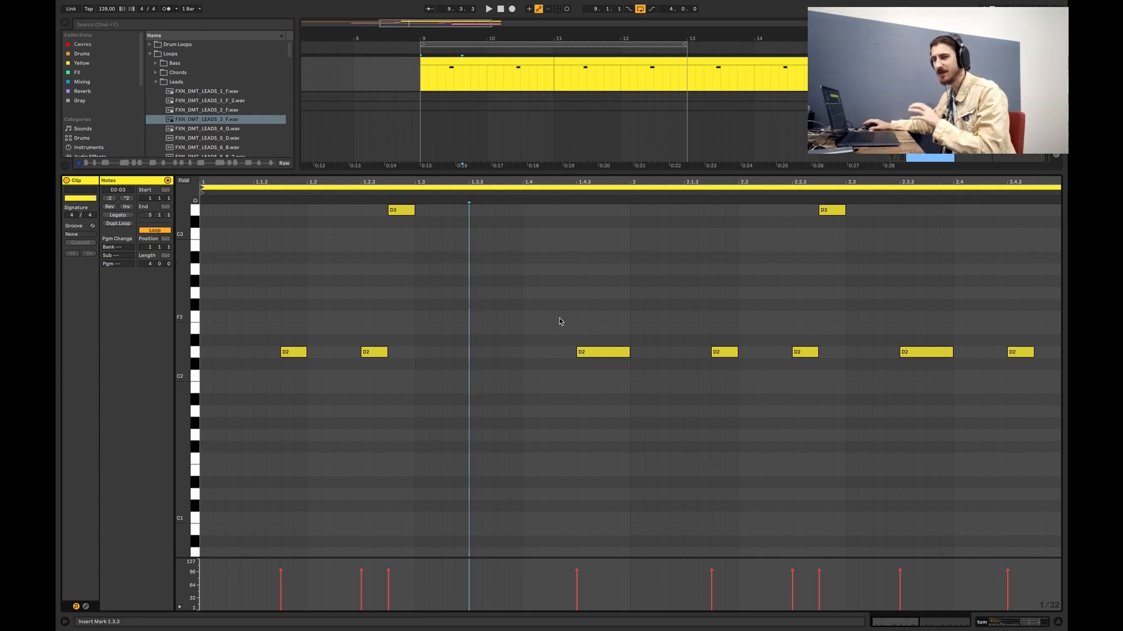
Close the tom clip's note editor and play the loop from bar 9 in the arrangement.
mouse_move(1059, 627)
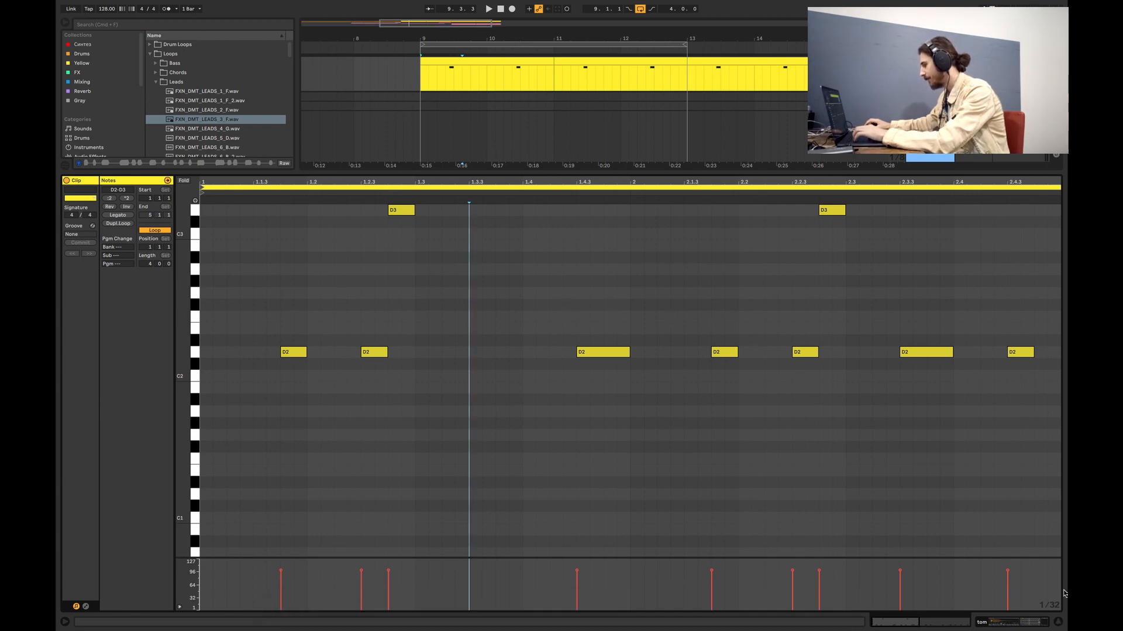
click(1058, 623)
key(space)
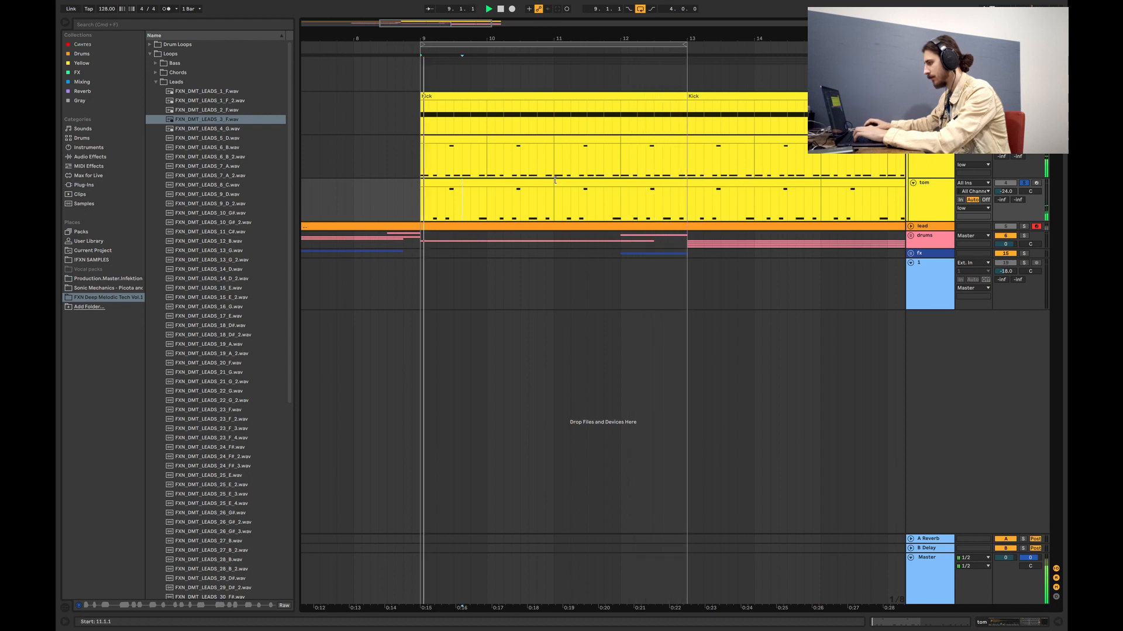
key(space)
Enlarge the bass and tom track lanes so their note patterns can be compared from bar 9.
drag(403, 23, 404, 41)
drag(928, 179, 929, 228)
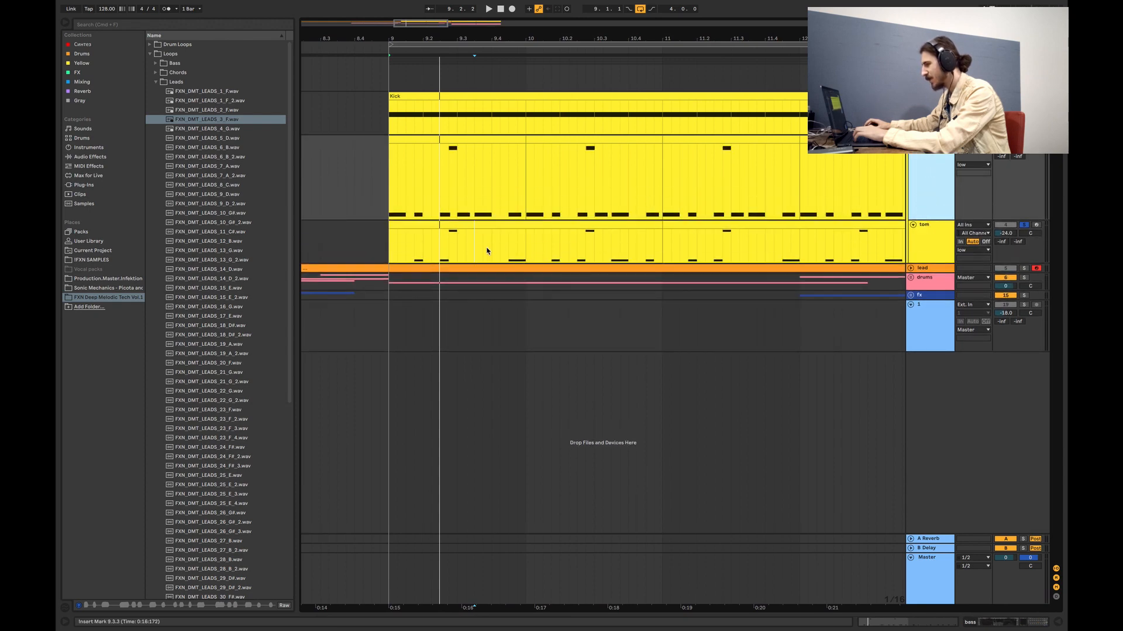
drag(929, 264, 930, 340)
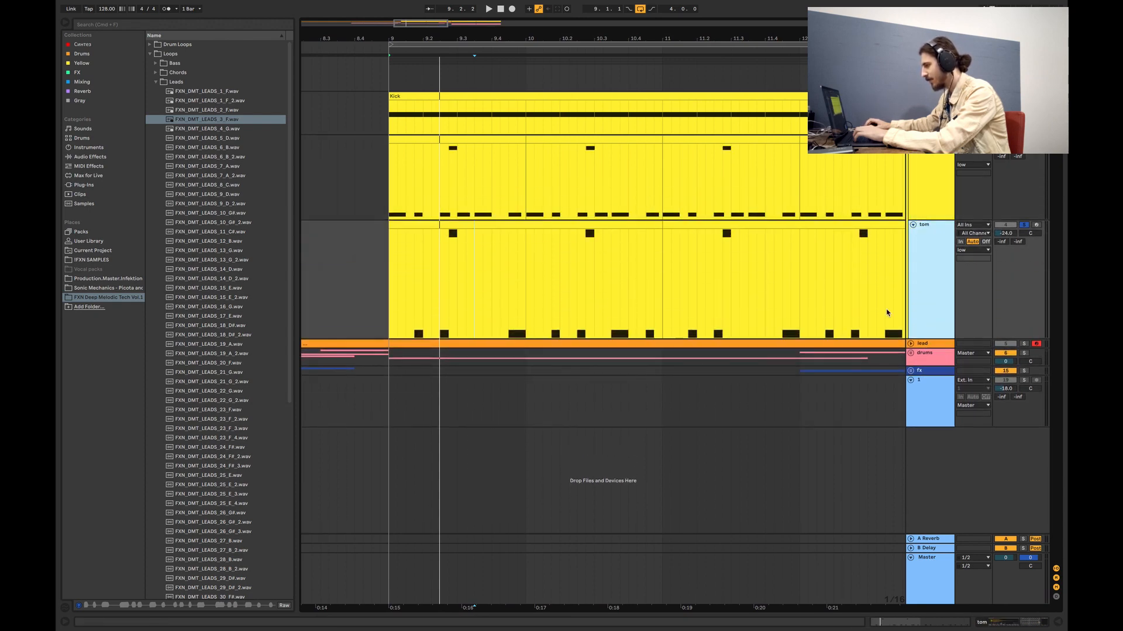
Open the bass track's first MIDI clip at bar 9, examine its notes around beat 3, and close the note editor.
double_click(461, 150)
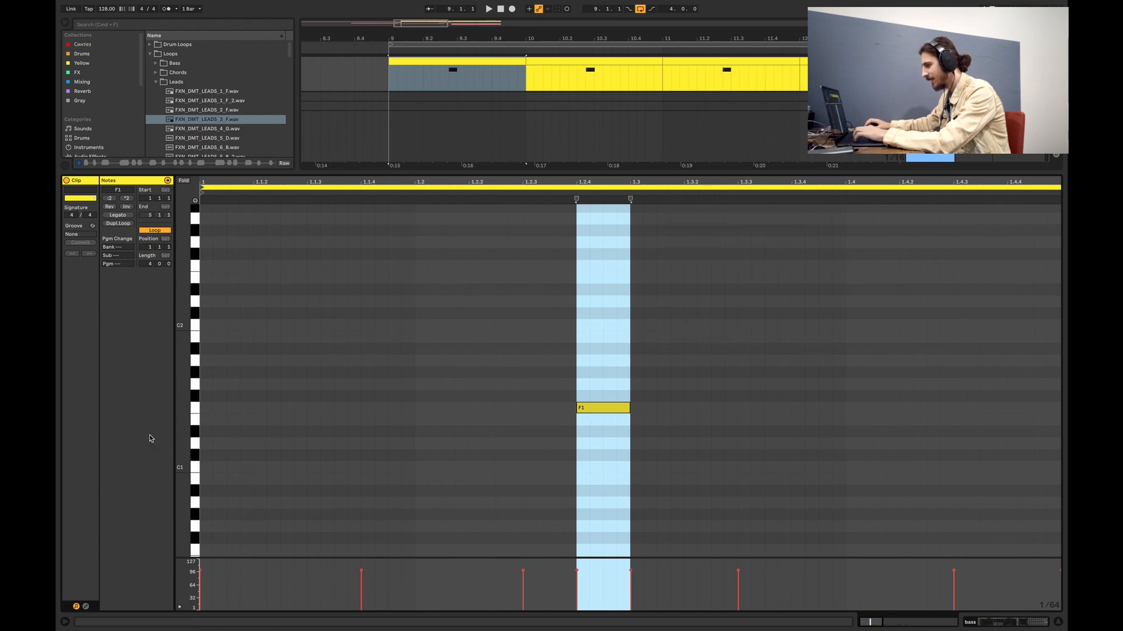
scroll(616, 381, down, 3)
drag(529, 304, 668, 349)
click(1058, 622)
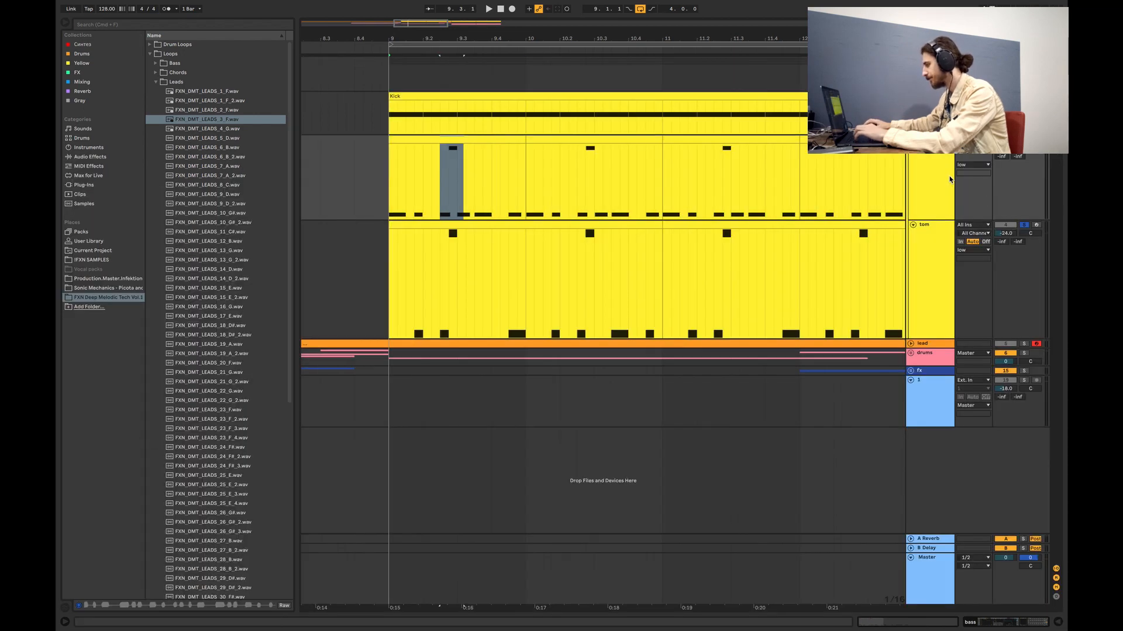
Show the bass track's devices, set the Wavetable glide to 60 ms, and hide the device view.
double_click(935, 175)
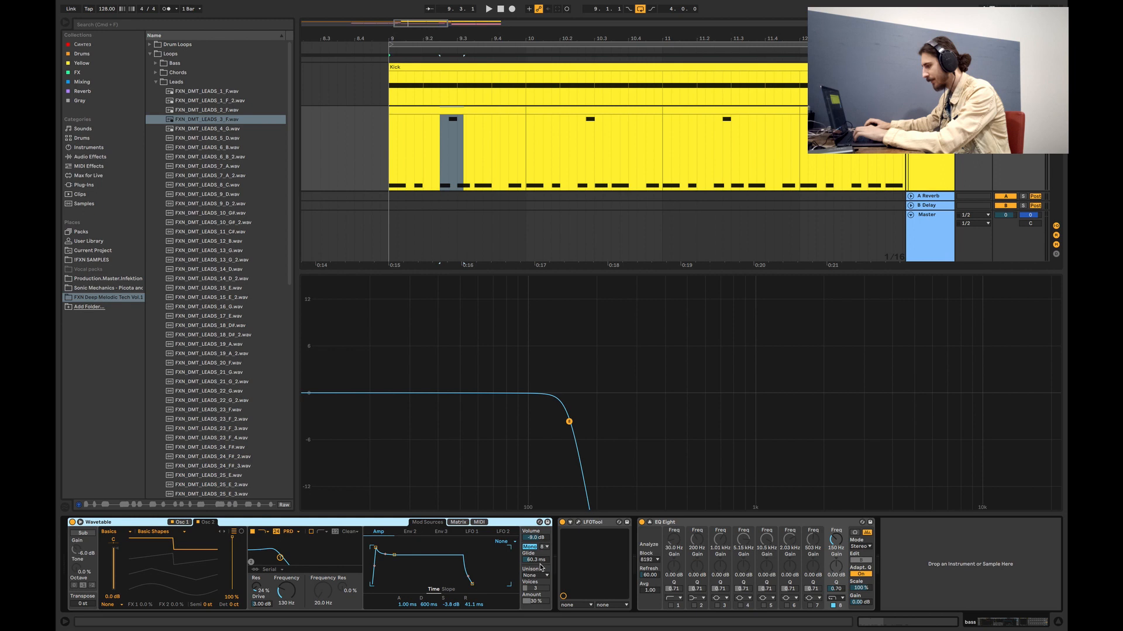
drag(532, 561, 532, 556)
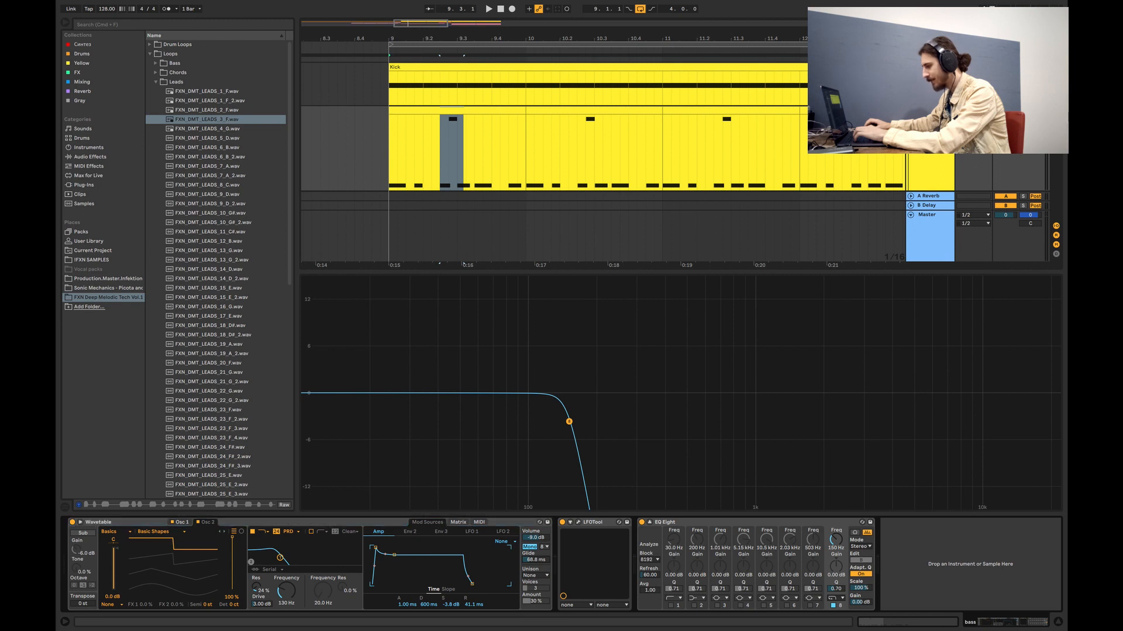
text(60)
key(Return)
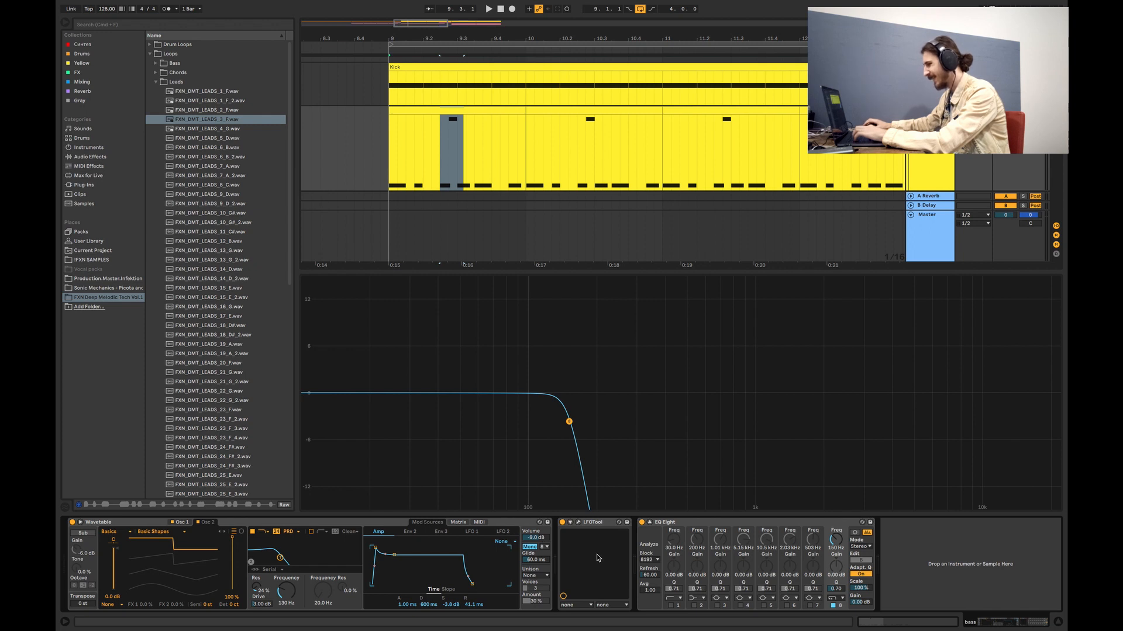
click(1057, 621)
Play the loop from bar 9 to compare the bass and tom patterns, and stop playback.
click(391, 199)
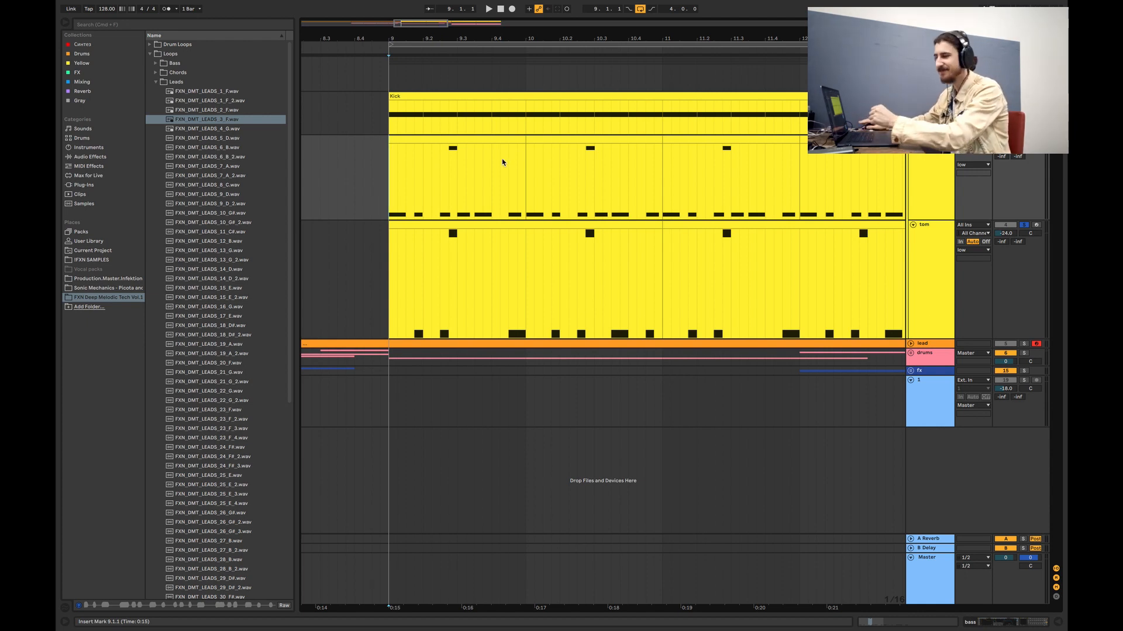
click(398, 188)
key(space)
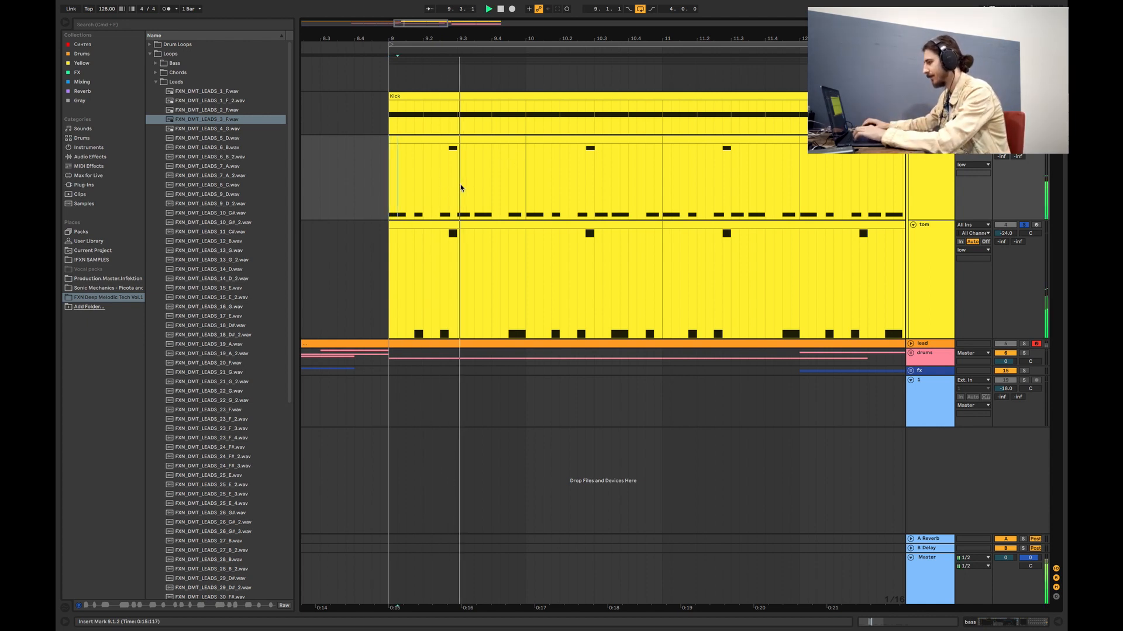
click(388, 244)
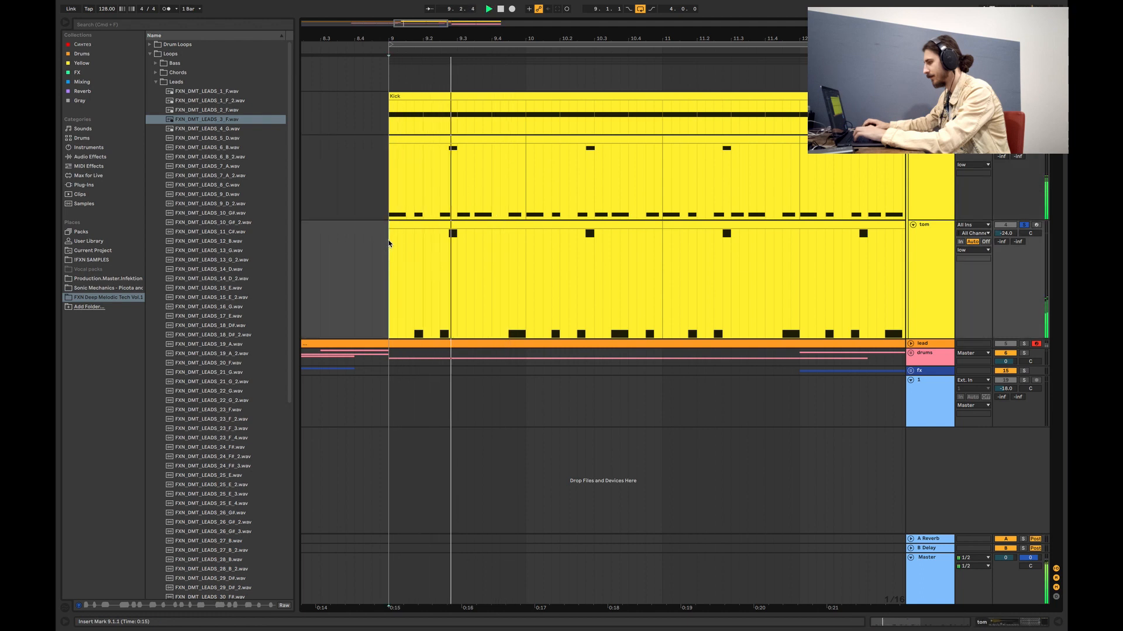
drag(430, 26, 429, 12)
key(space)
Fold the bass, tom and kick tracks in the arrangement.
click(913, 139)
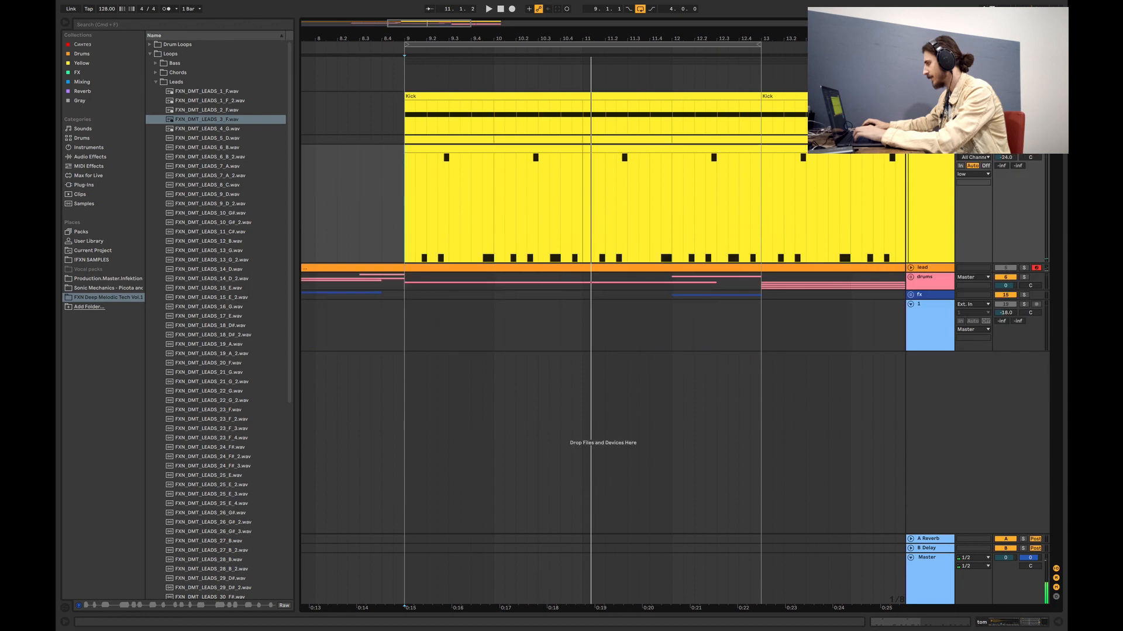
click(912, 148)
click(911, 97)
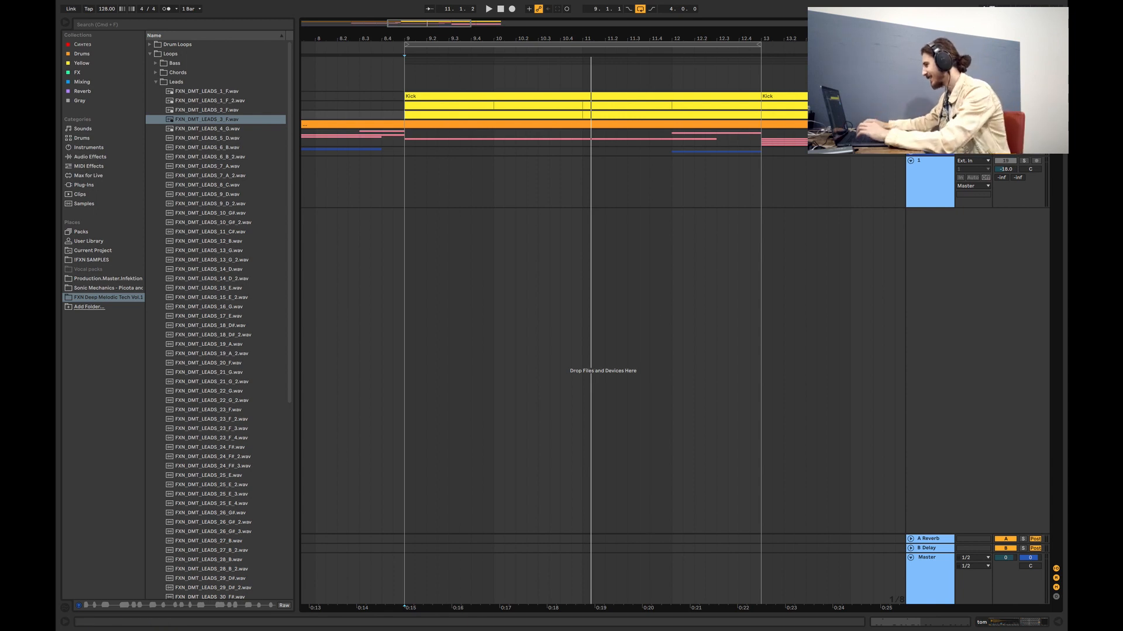
Unfold the tom track, show its device chain, and display the controls of the dt02_tom_flare sampler.
key(u)
key(shift+Tab)
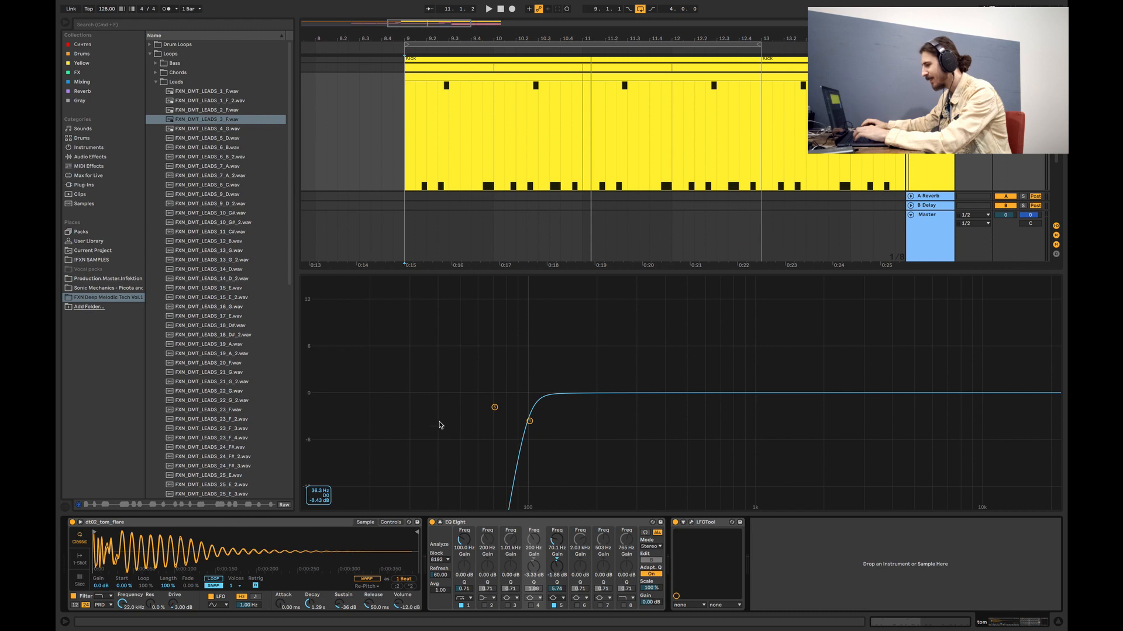
click(391, 522)
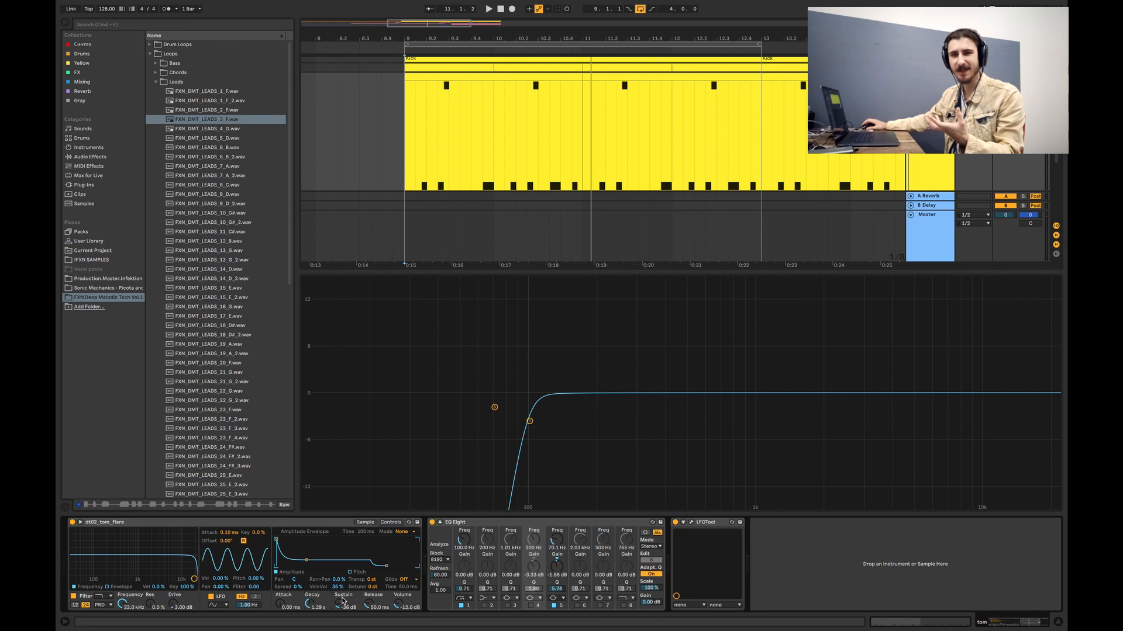
Try a sustain of -12 dB on the dt02_tom_flare sampler while playing the loop.
drag(342, 601, 343, 578)
click(393, 199)
key(space)
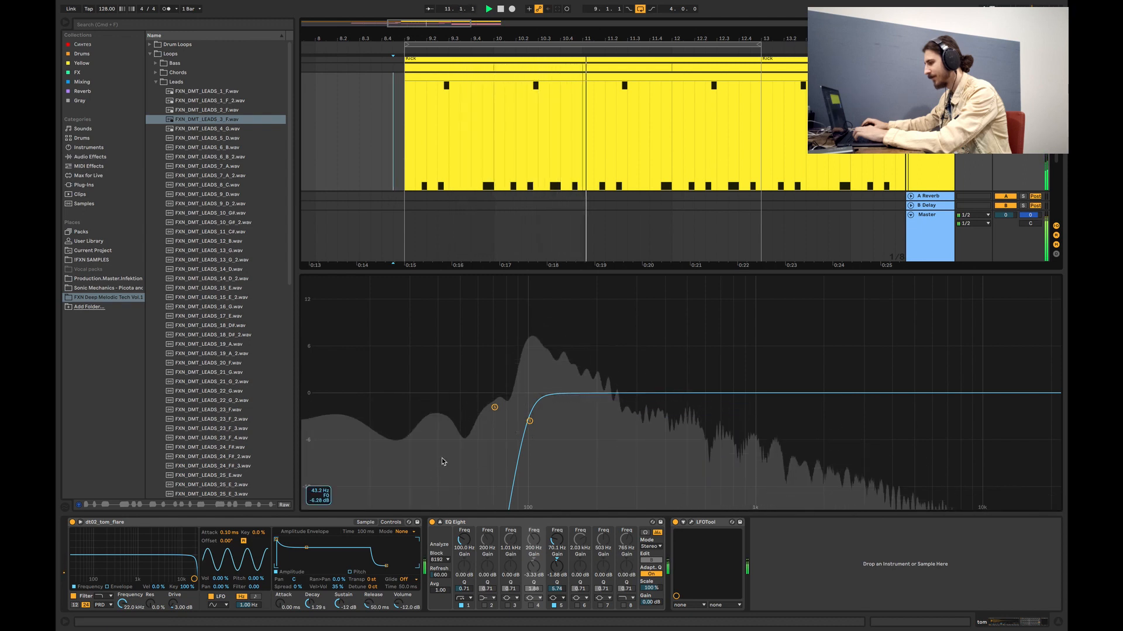
key(space)
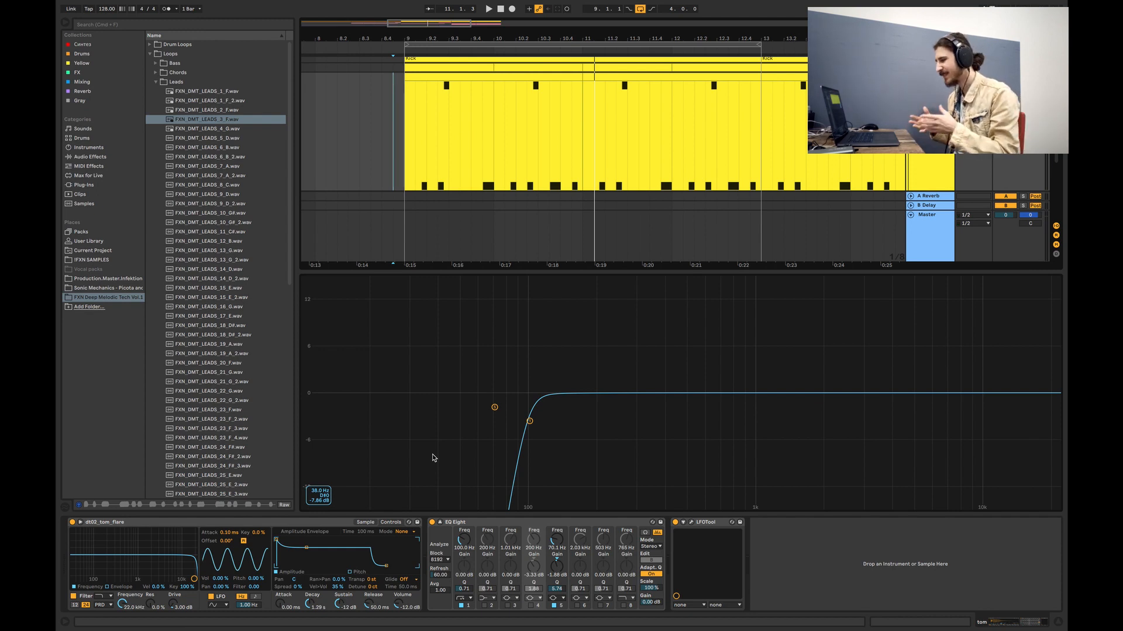
Set the dt02_tom_flare sampler's sustain to -42 dB and play the loop from bar 9.
drag(347, 604, 347, 630)
key(space)
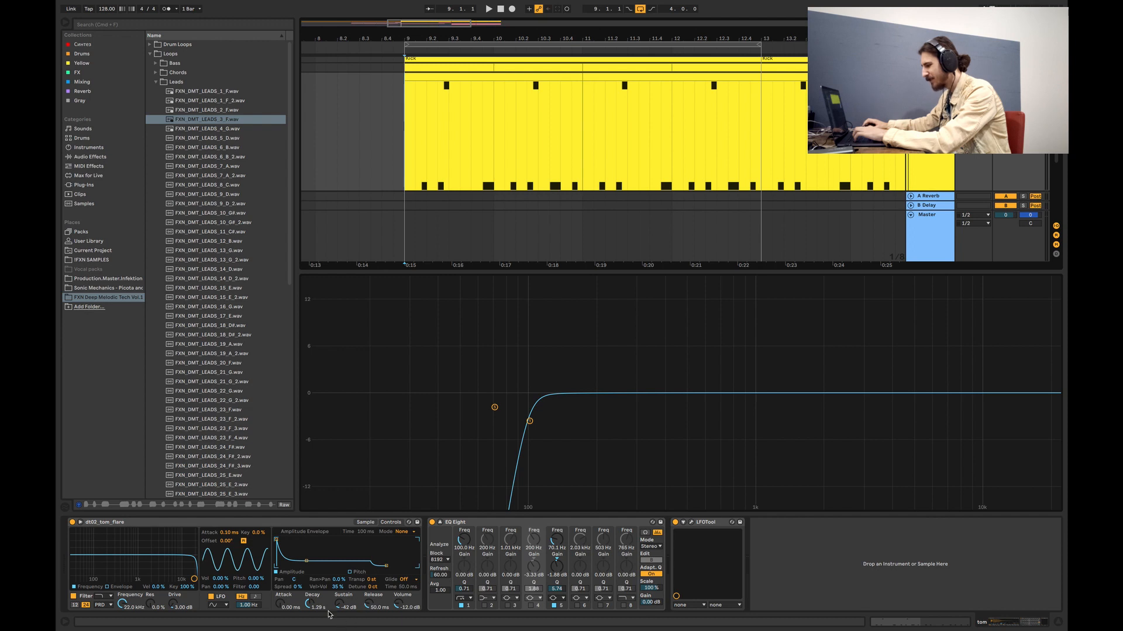
key(space)
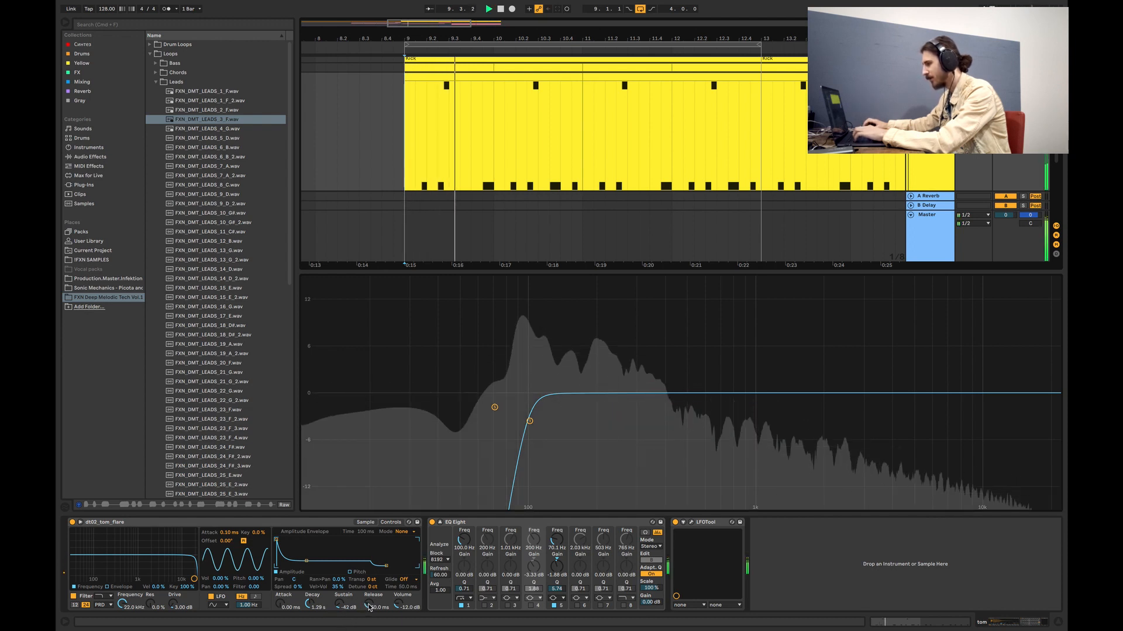
key(space)
Fold the tom track and show the low group's device chain, selecting its Multiband Dynamics.
click(1057, 623)
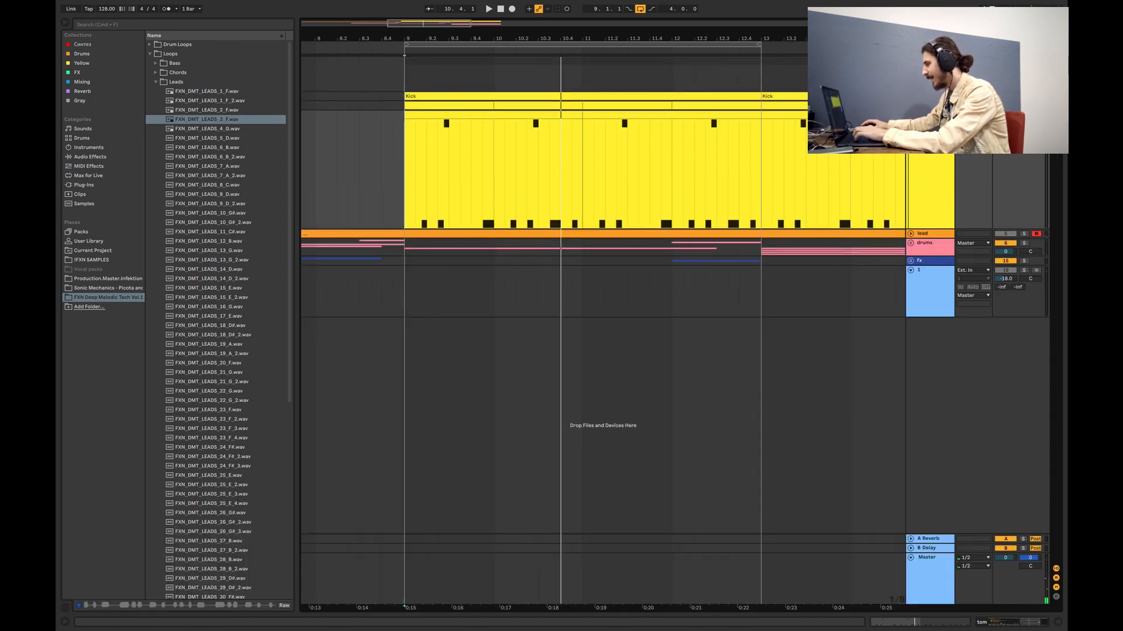
click(910, 115)
double_click(929, 62)
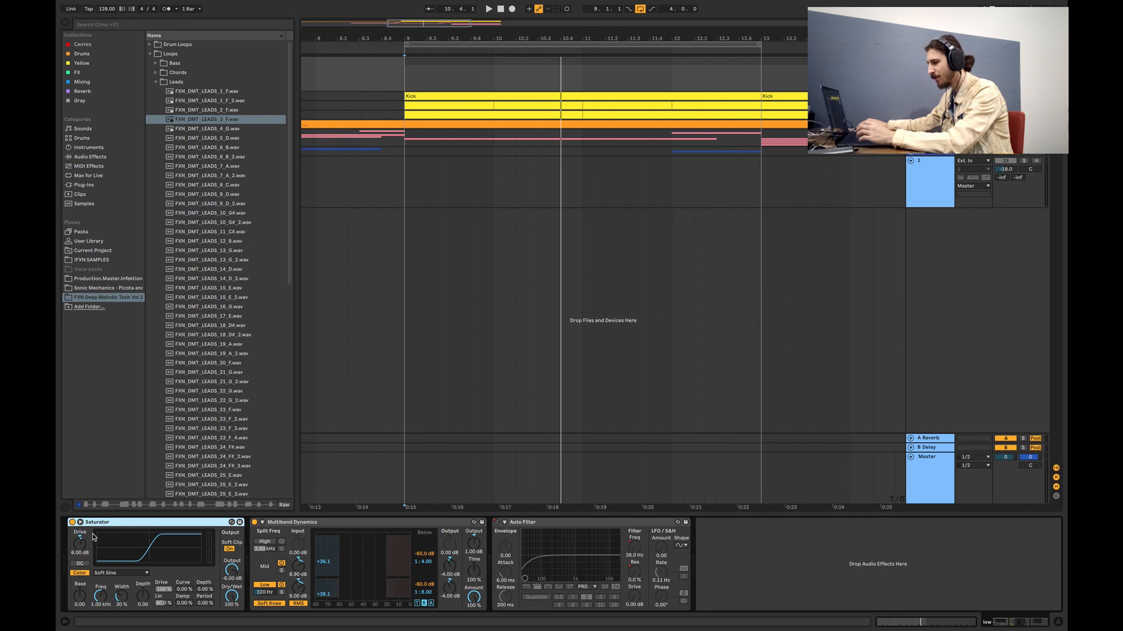
click(313, 522)
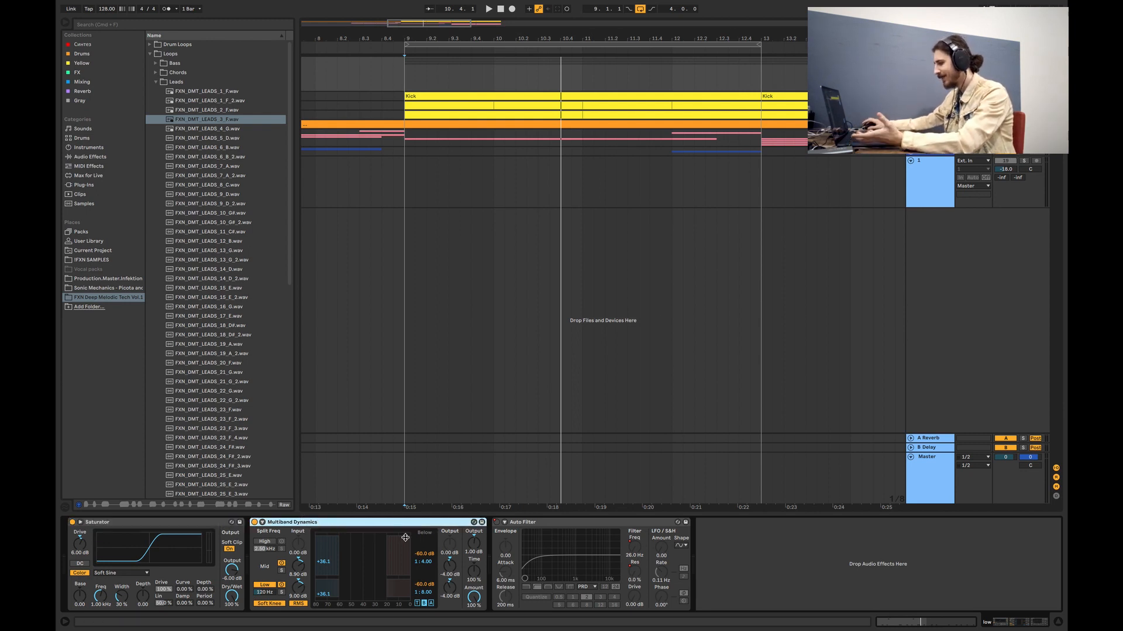
Try the low group with Multiband Dynamics and Saturator bypassed while playing from bar 9, and reactivate both after listening.
click(255, 523)
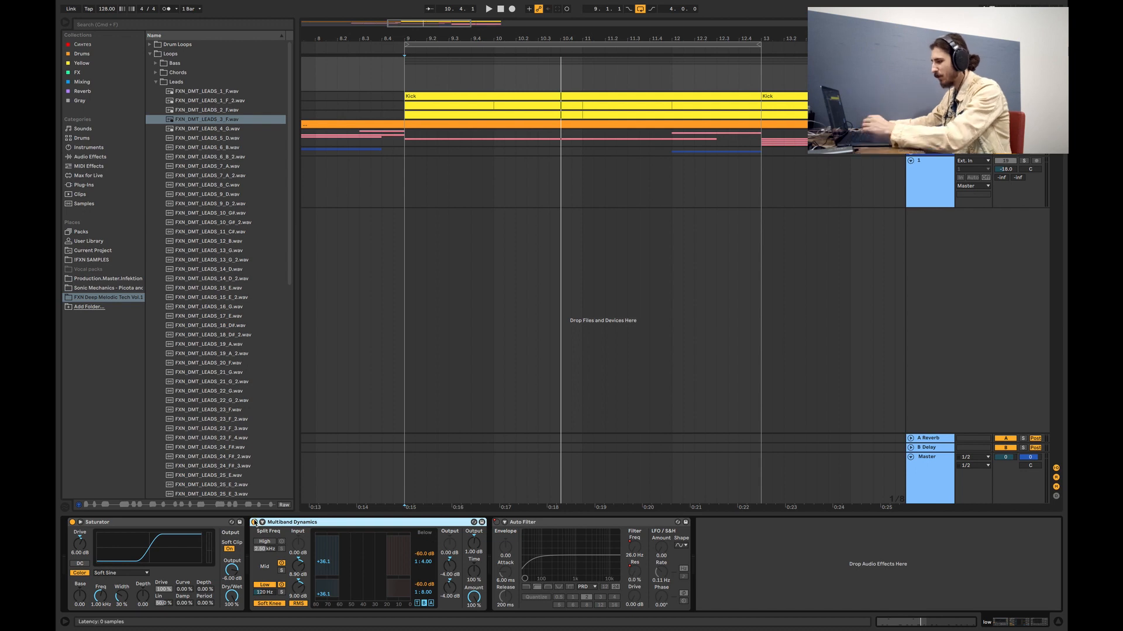
click(72, 522)
click(407, 105)
key(space)
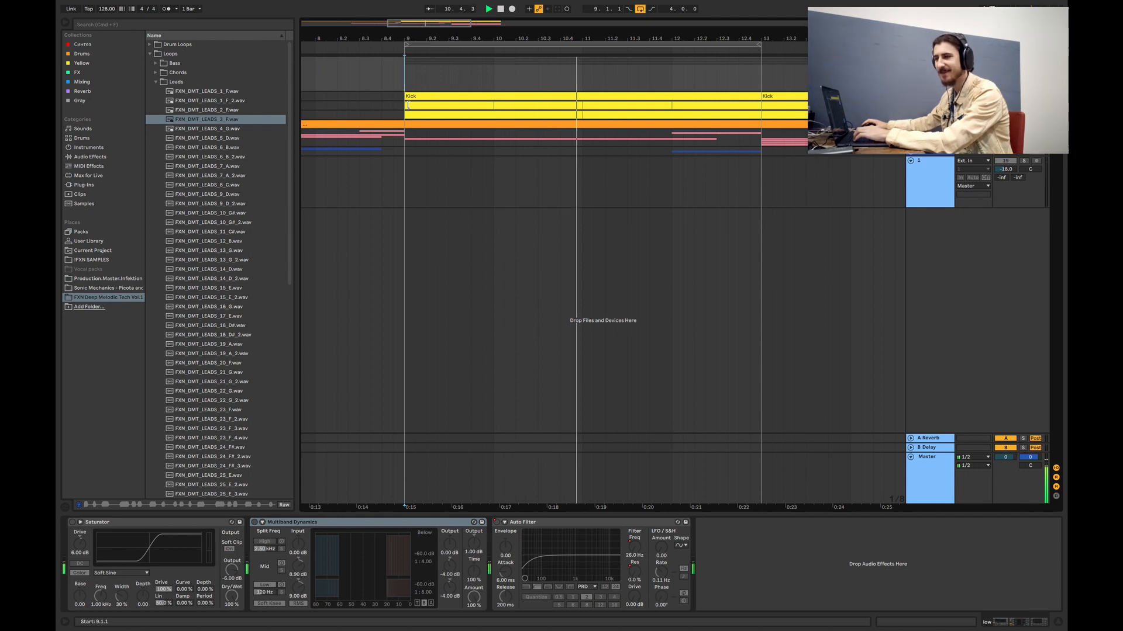
key(space)
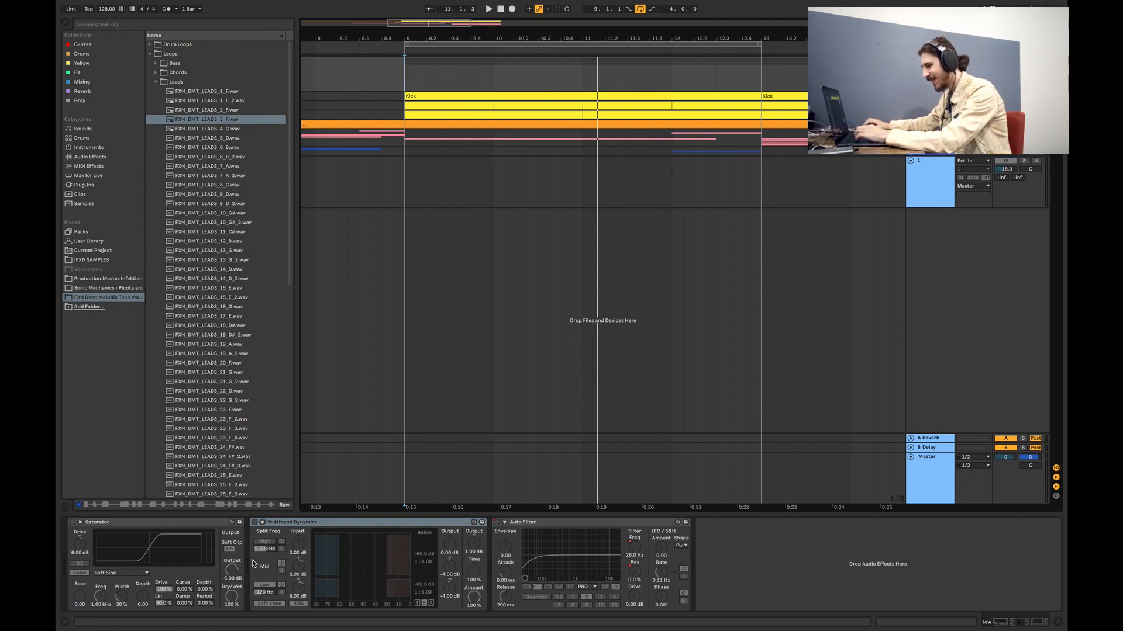
click(255, 524)
click(72, 522)
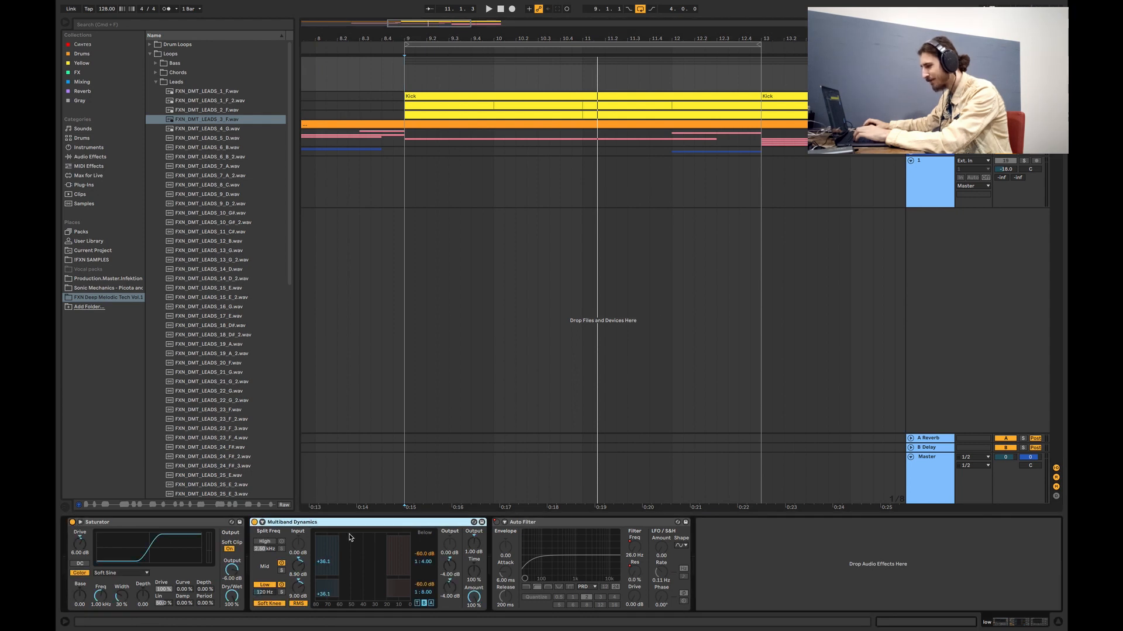
In Multiband Dynamics, set the low-band attack to 44.0 ms and the mid band to 12.4 ms attack and 86.5 ms release, and audition the low band.
click(417, 605)
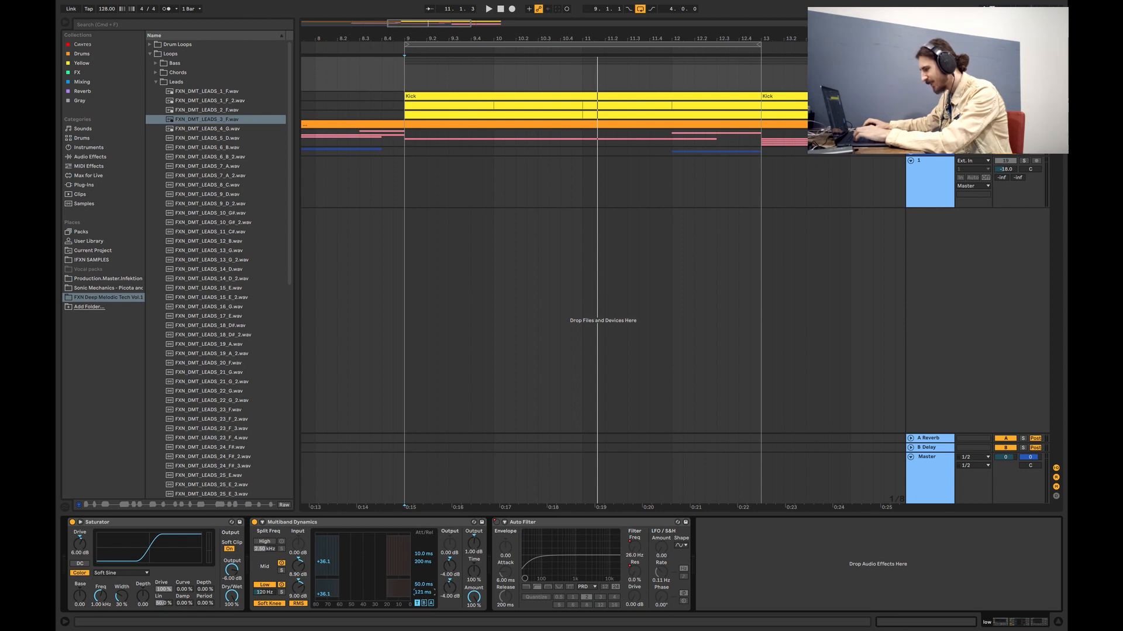
drag(424, 592, 423, 588)
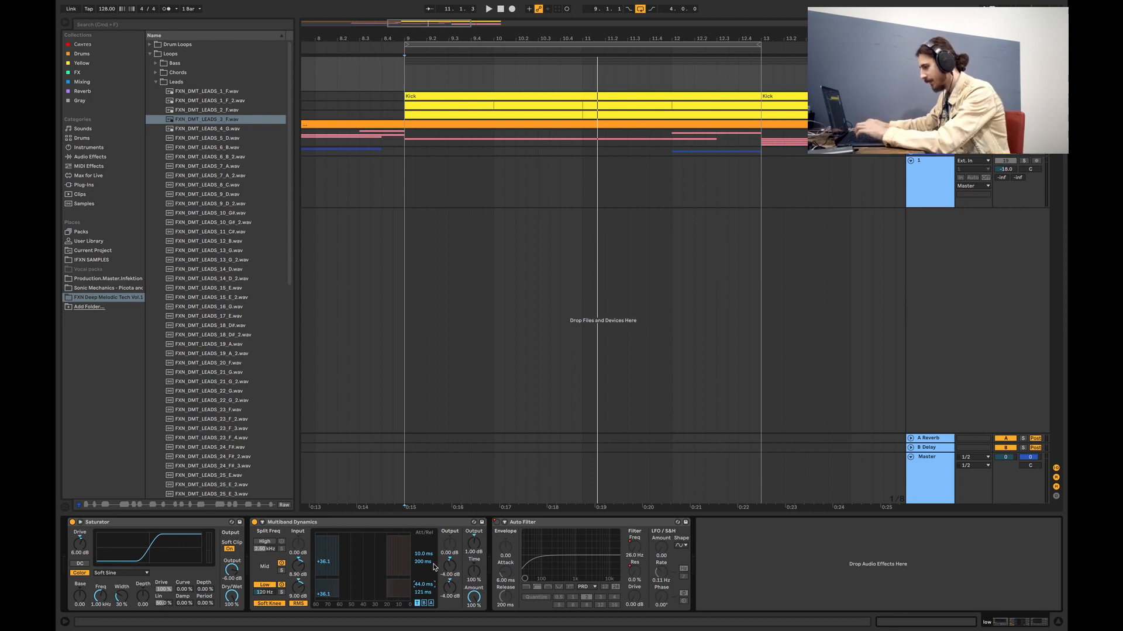
mouse_move(424, 562)
mouse_down()
mouse_move(424, 574)
mouse_move(423, 553)
mouse_up()
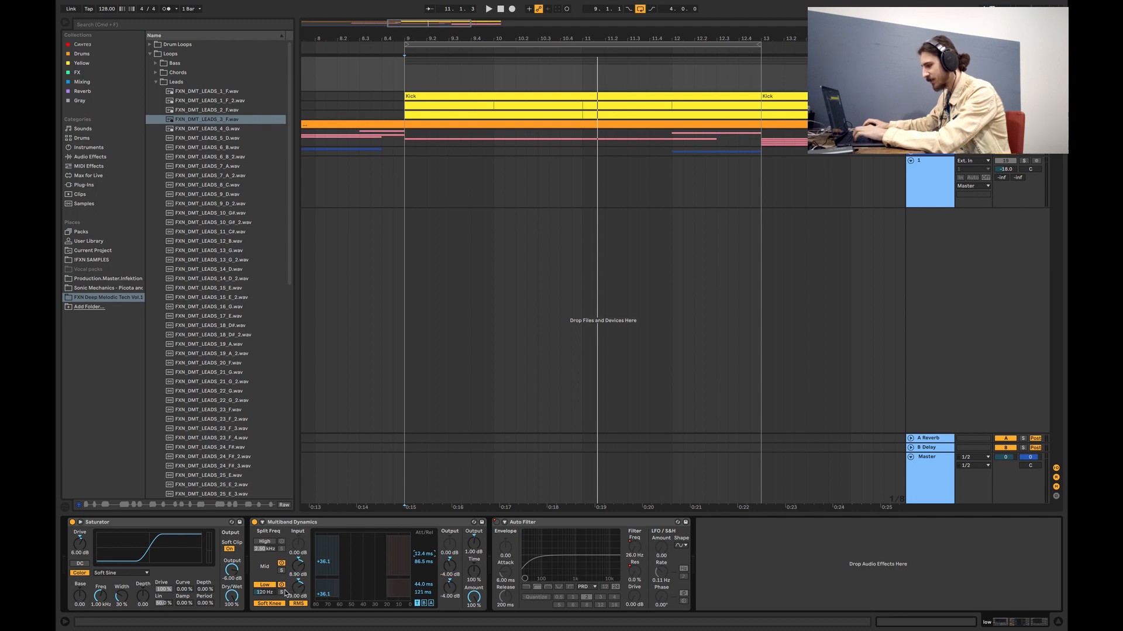
key(space)
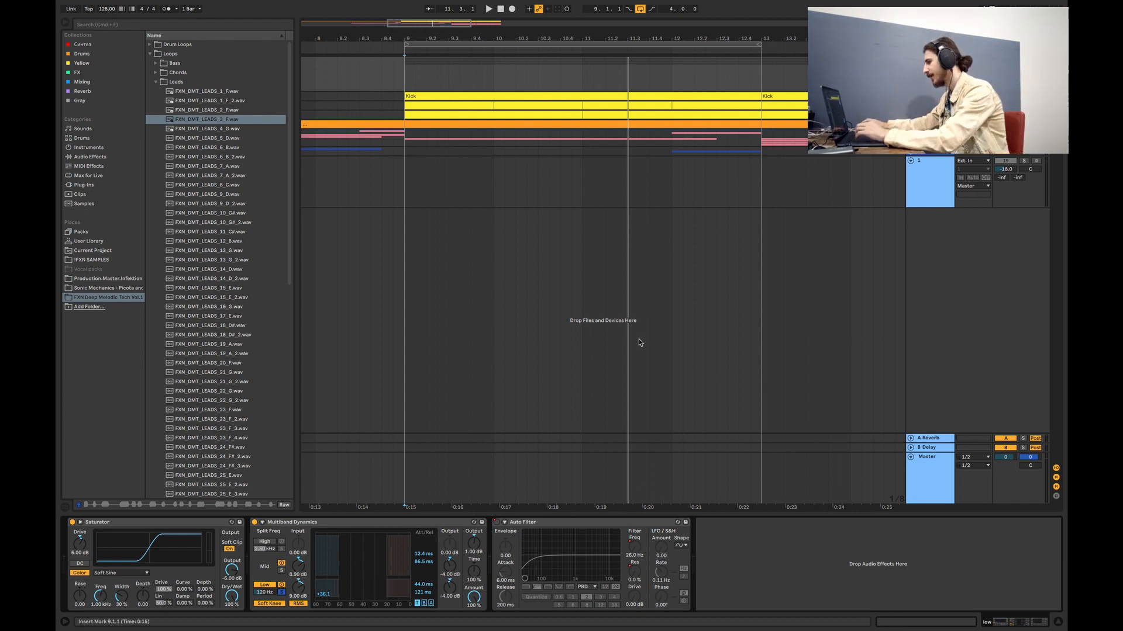
key(space)
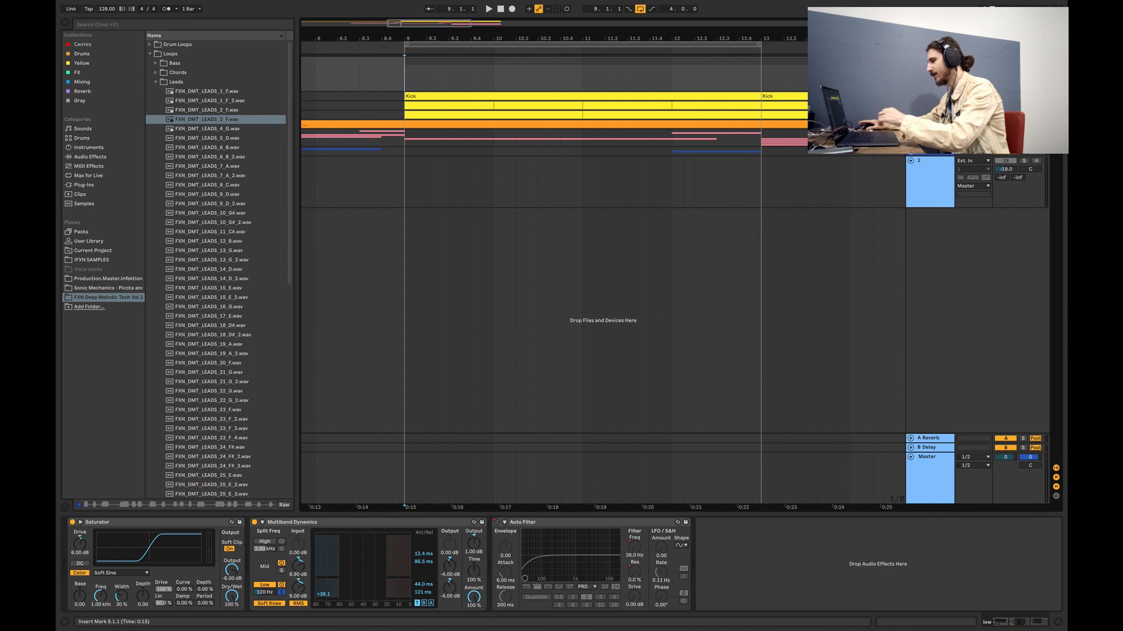
Unfold the lead track, examine its device chain with the Audio Effect Rack, and hide the device view.
click(910, 124)
click(929, 125)
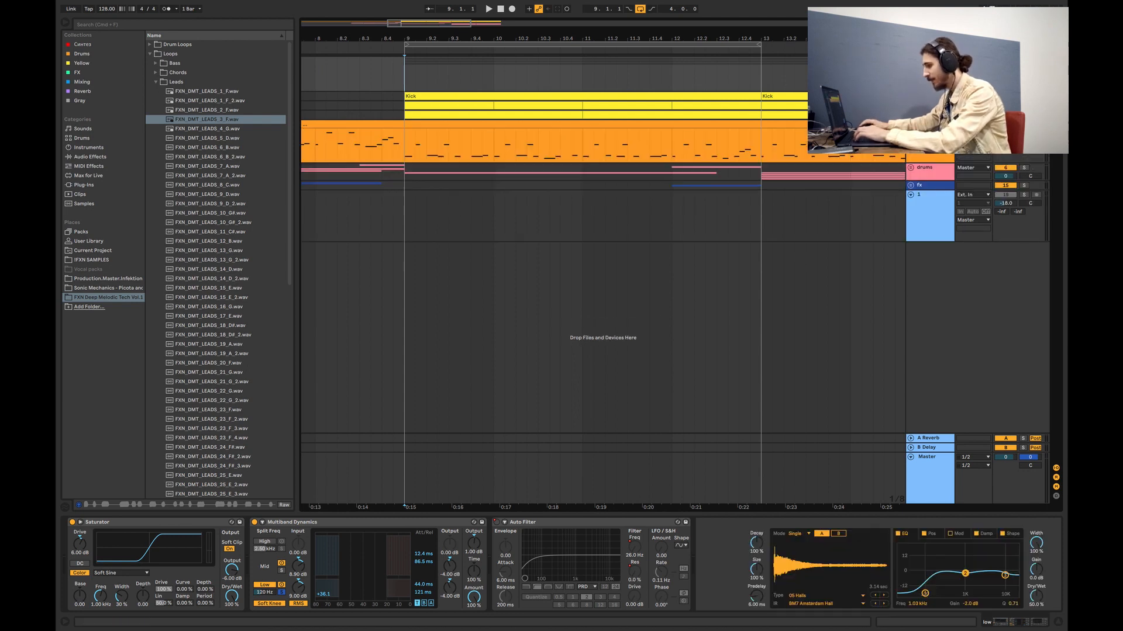
click(618, 522)
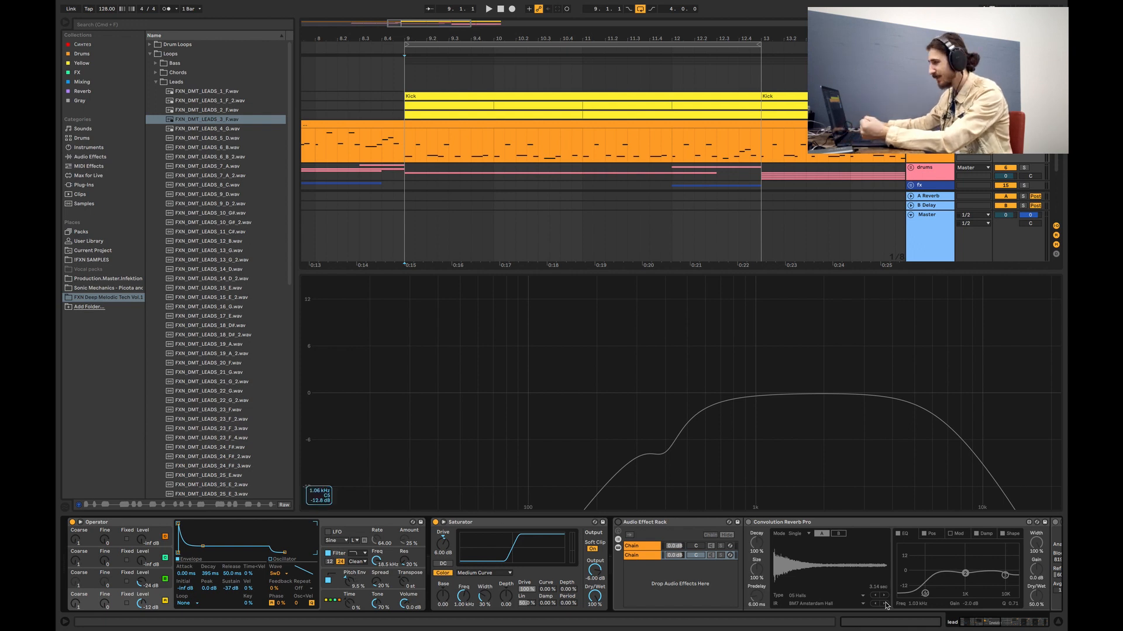
click(1059, 623)
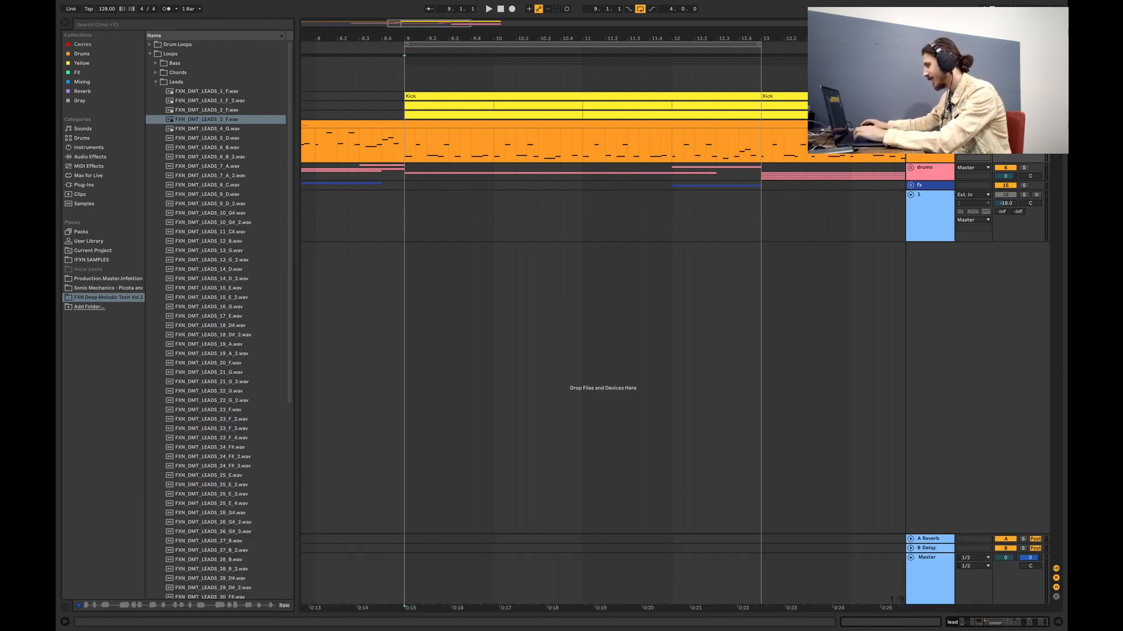
Play the loop from bar 9 and toggle the low band's solo in the low group's Multiband Dynamics, stopping playback after listening.
key(space)
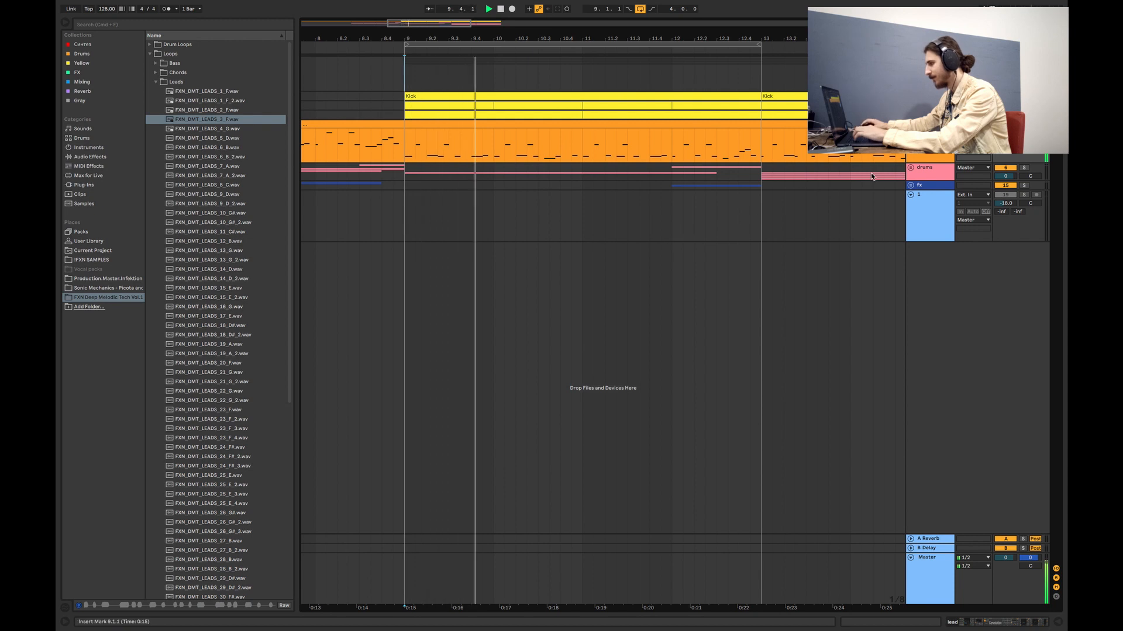
double_click(928, 74)
click(281, 591)
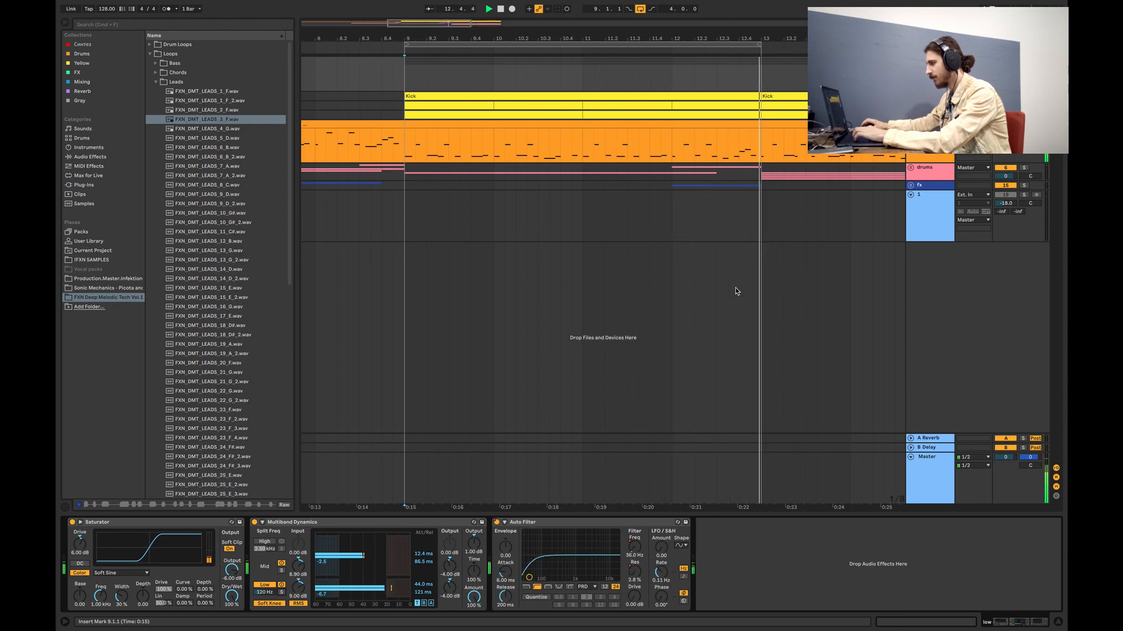
click(429, 130)
key(space)
Open the lead clip's notes from bar 9 and point out its high D2 notes and the first D1 note.
double_click(430, 123)
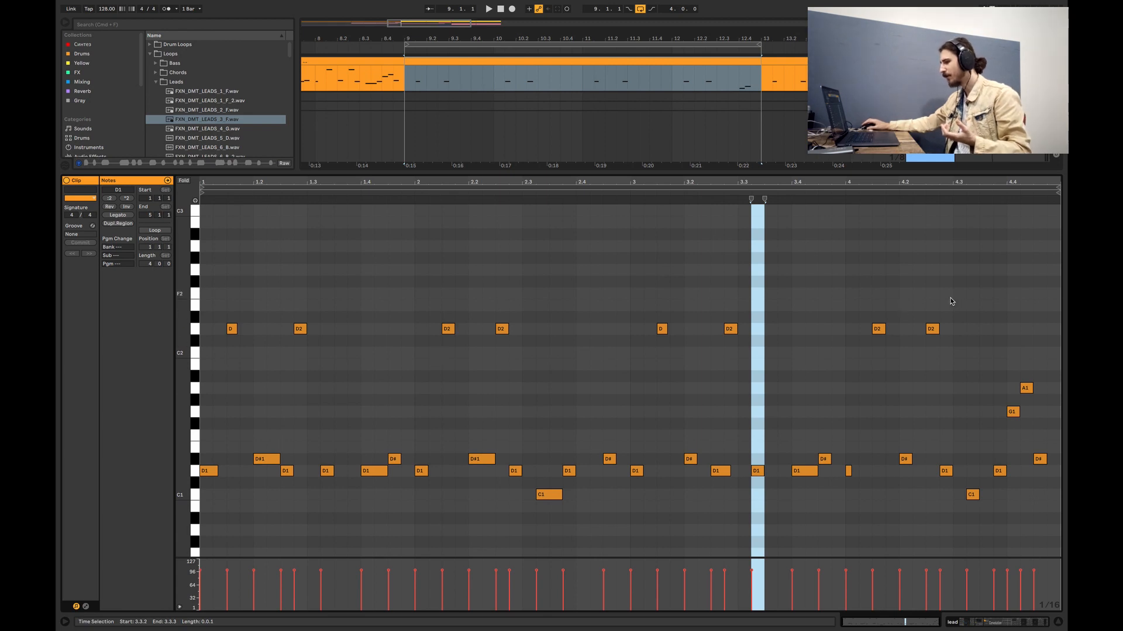
drag(954, 296, 281, 341)
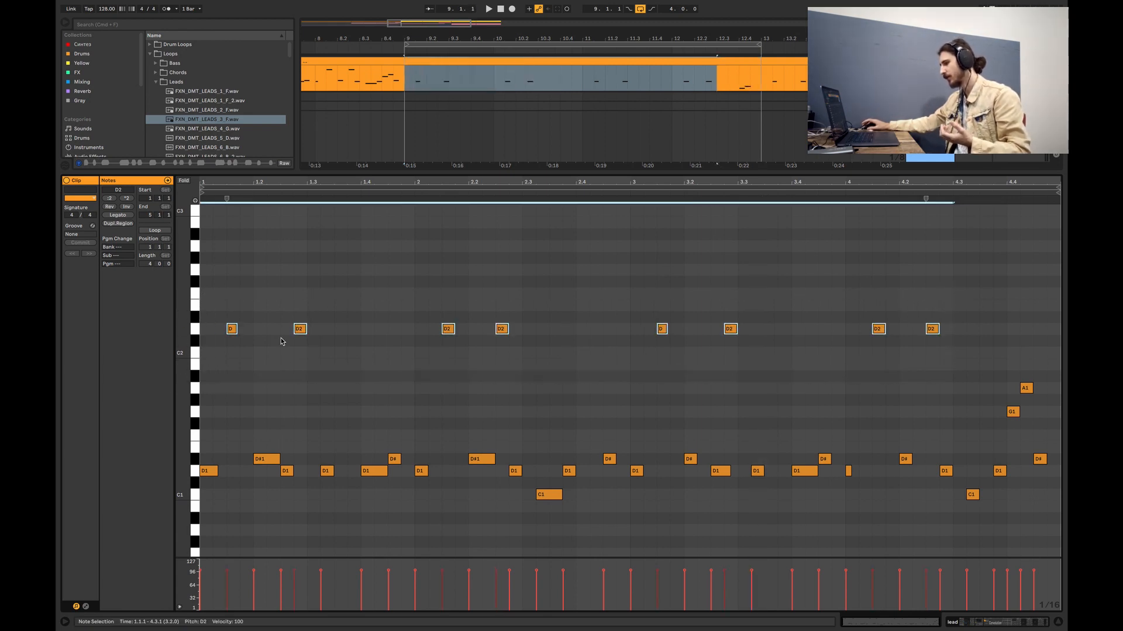
drag(989, 284, 154, 368)
click(208, 471)
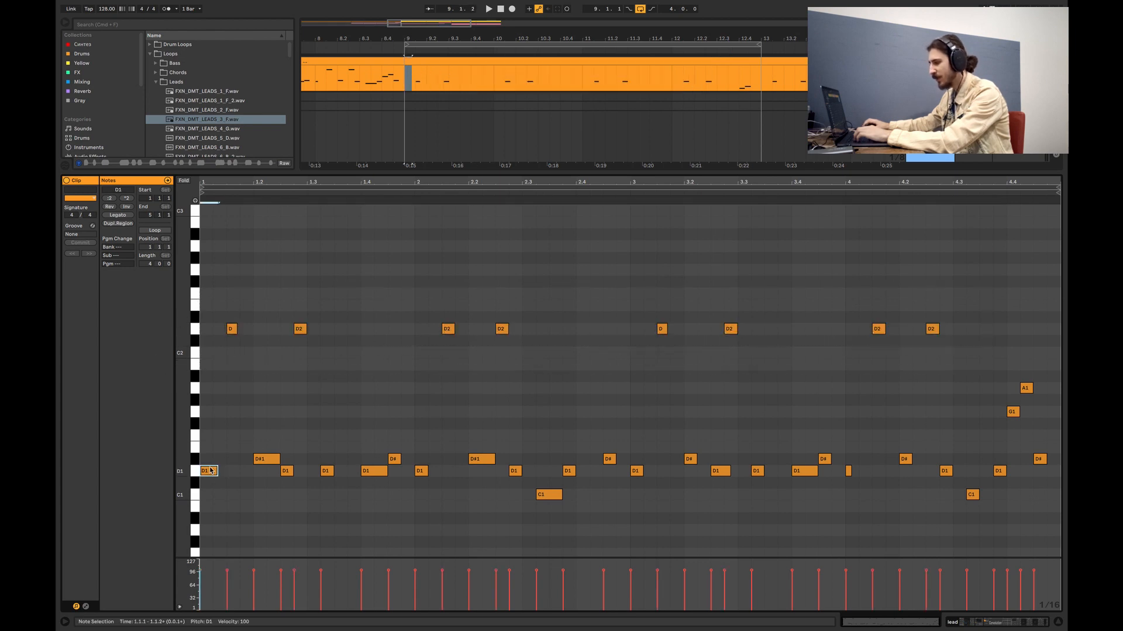
Try the lead's D2 notes one octave lower at D1 while playing, put them back at D2, and close the clip.
drag(955, 275, 185, 359)
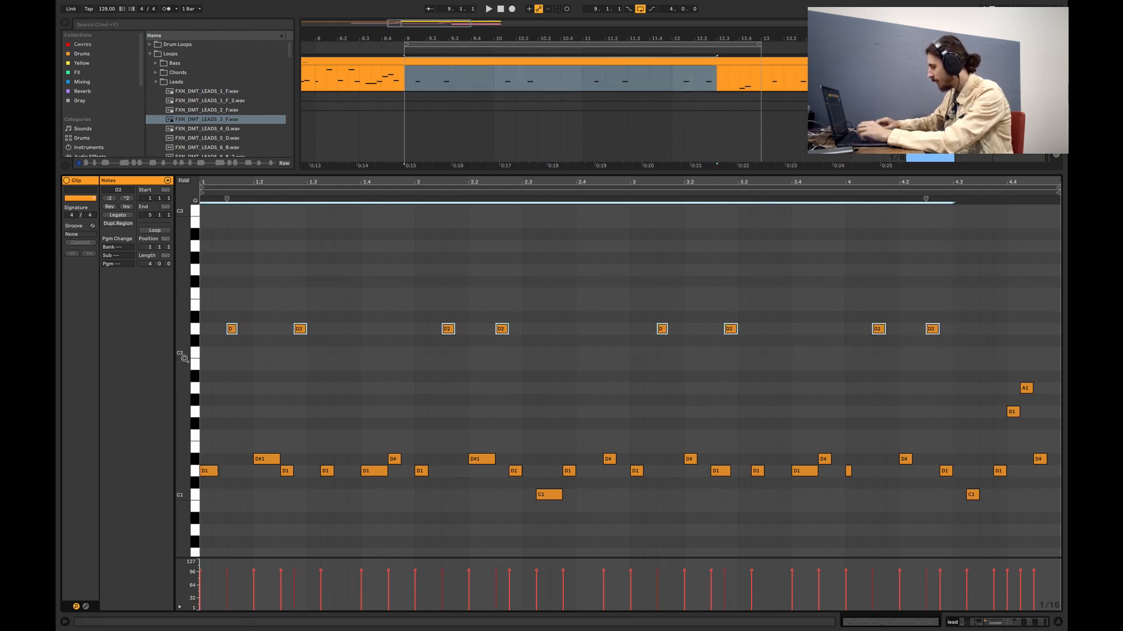
key(shift+Down)
key(space)
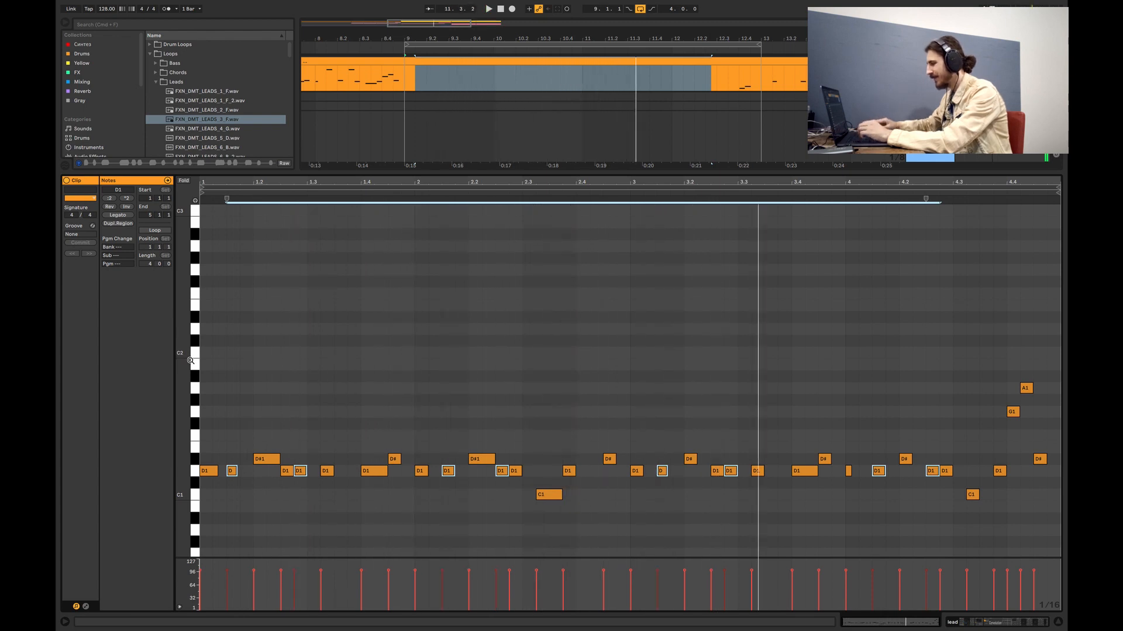
key(shift+Up)
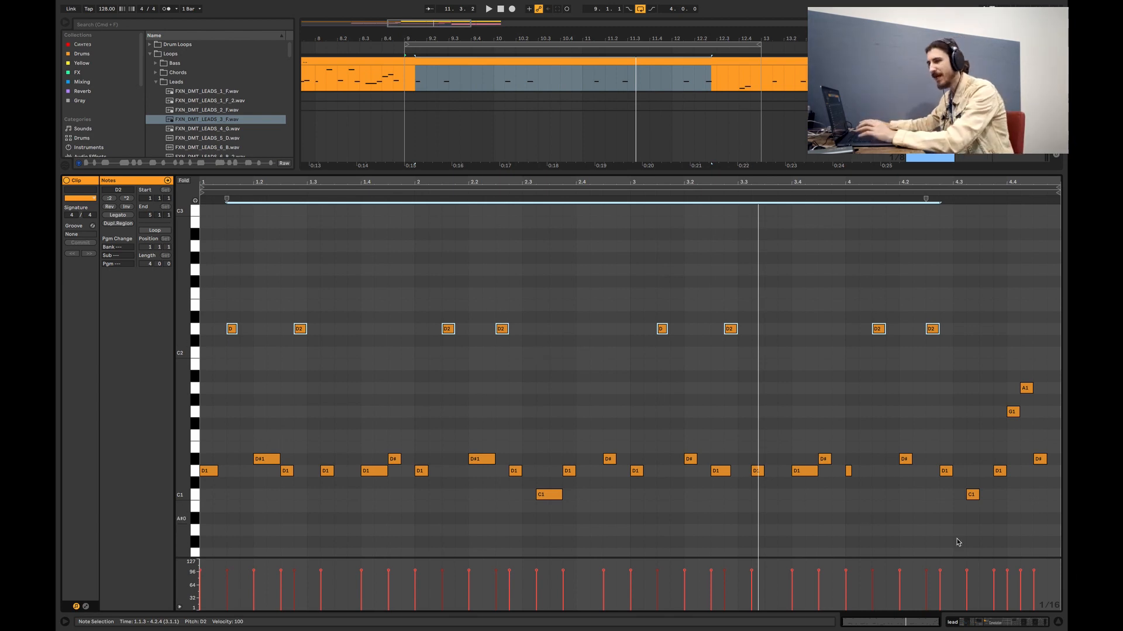
click(1059, 624)
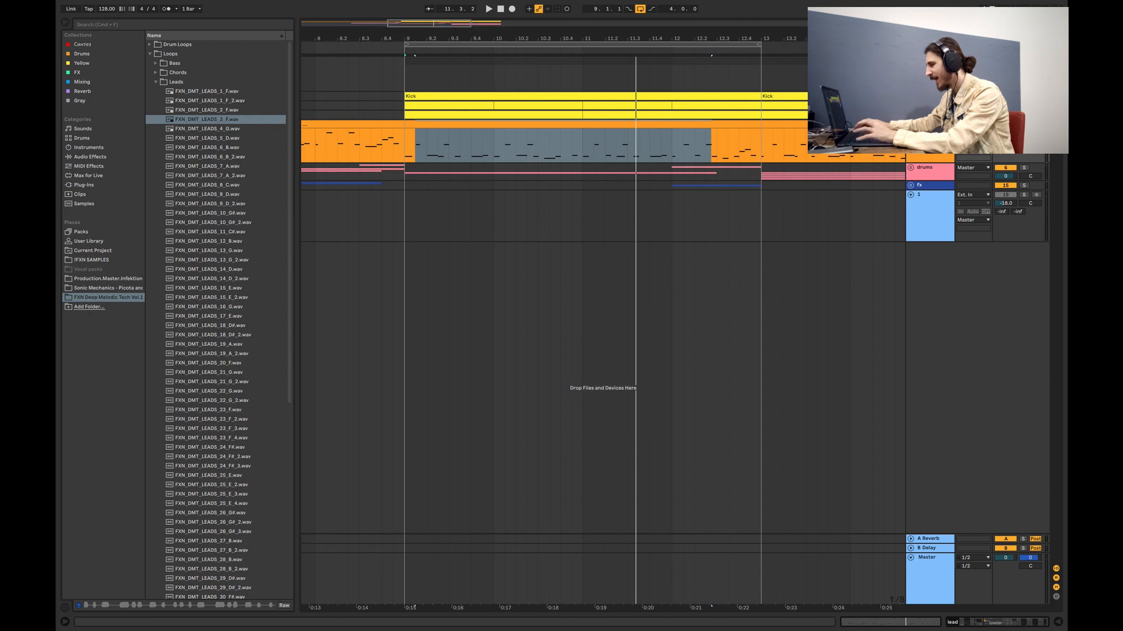
Unfold the bass track, select its bars 9 to 11, and open the selection's notes.
click(913, 106)
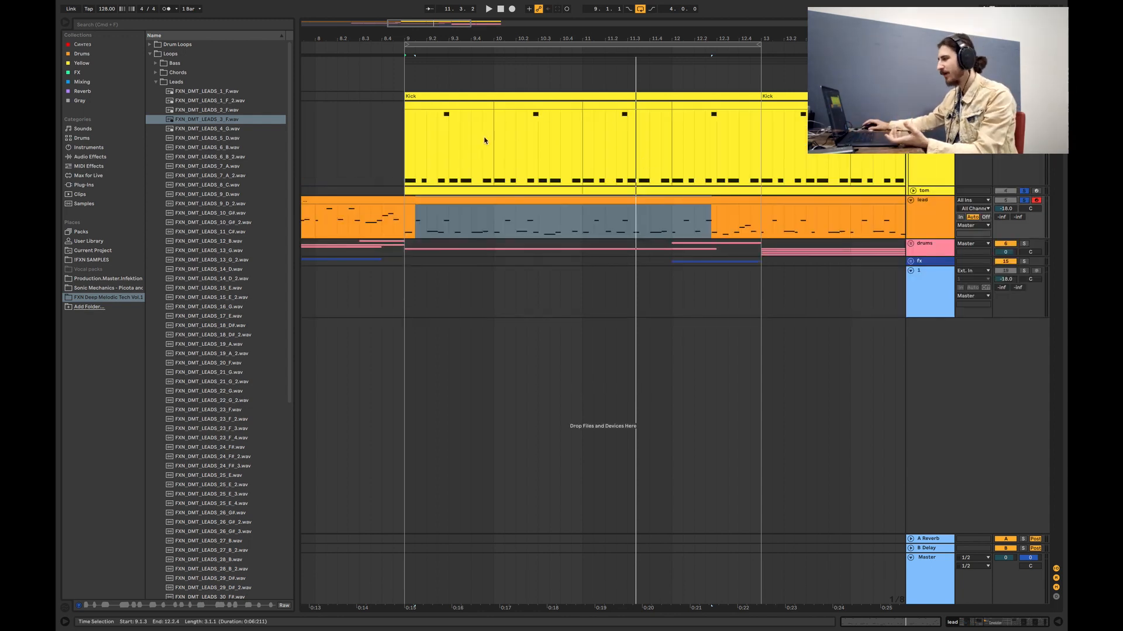
drag(582, 125, 406, 117)
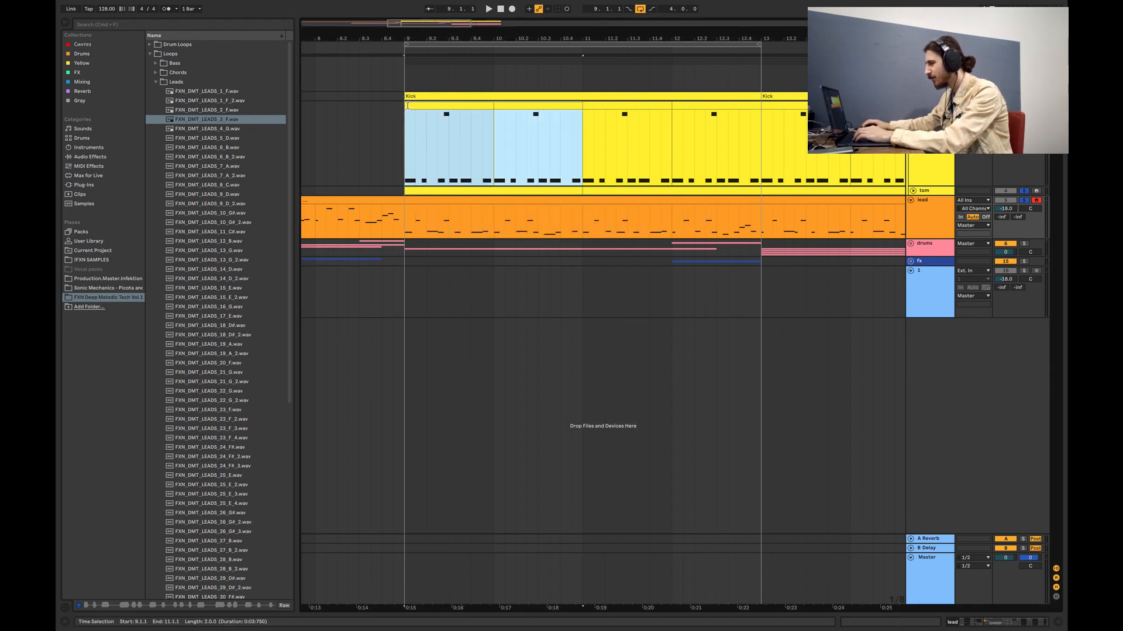
double_click(477, 105)
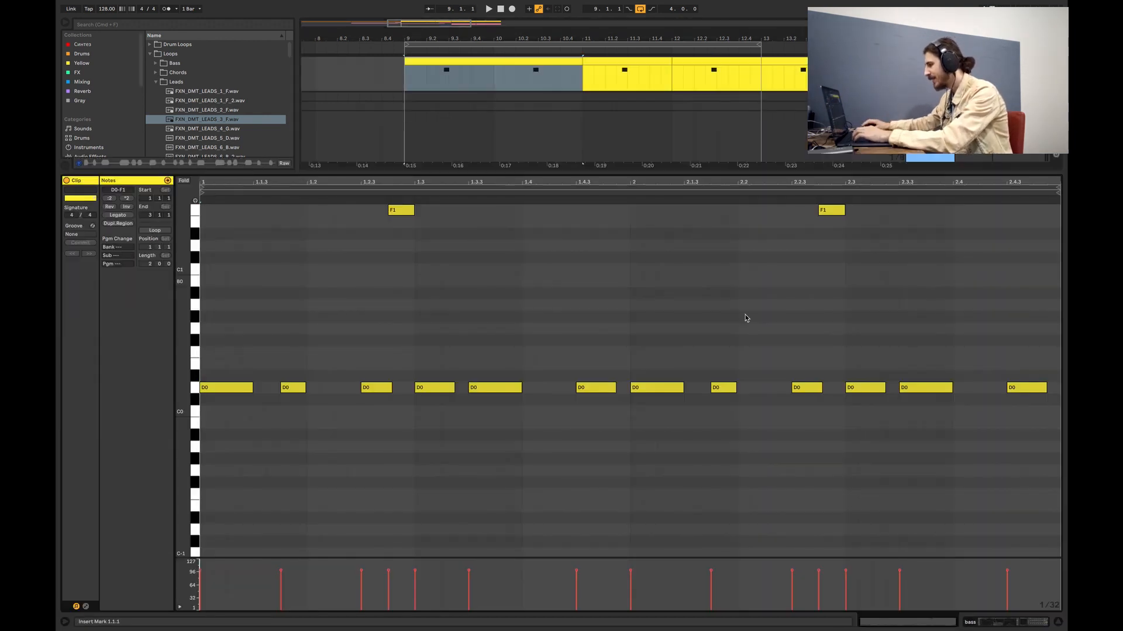
Try the bass's second-bar D0 notes at C#0 and E0, return them to D0, and close the clip.
drag(630, 357, 1059, 426)
key(Down)
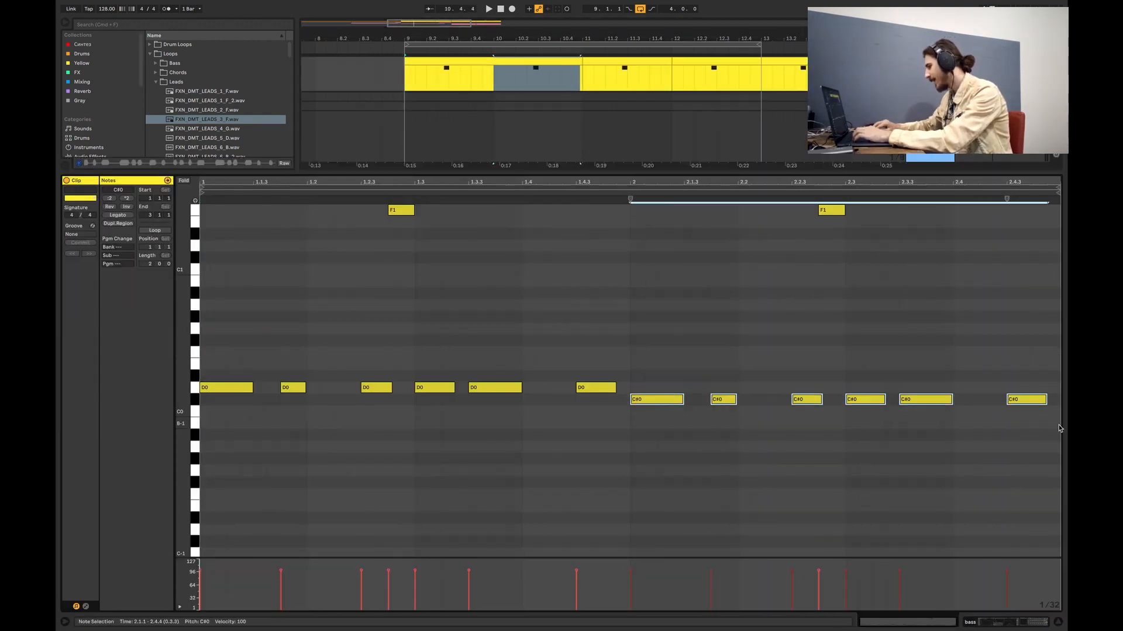
key(Up)
key(Up)
key(Up)
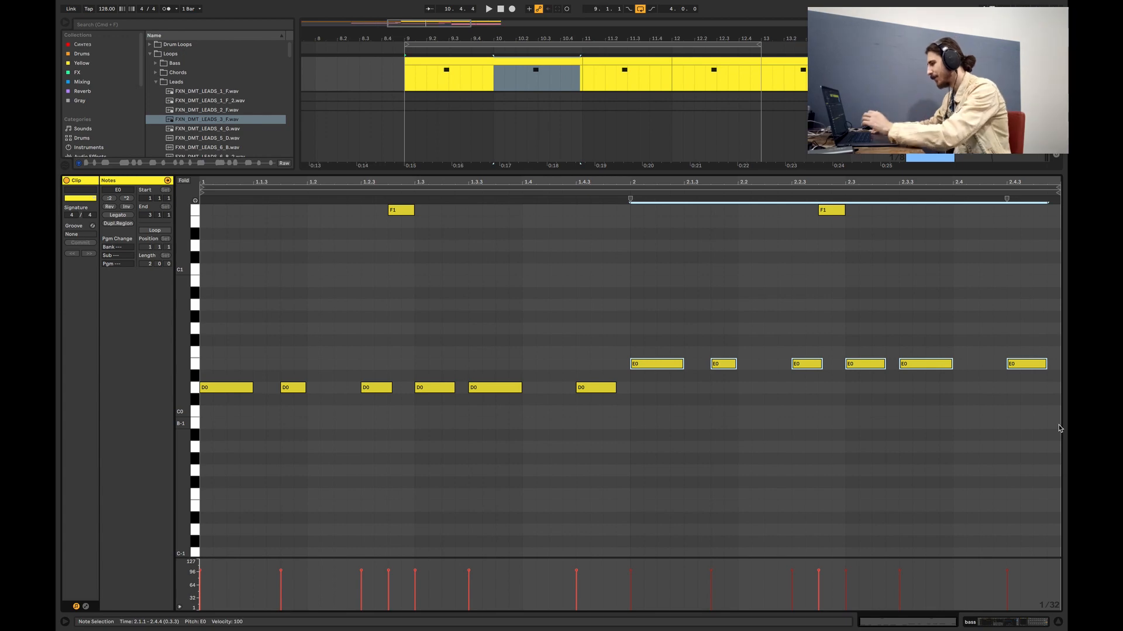
key(Down)
key(Down)
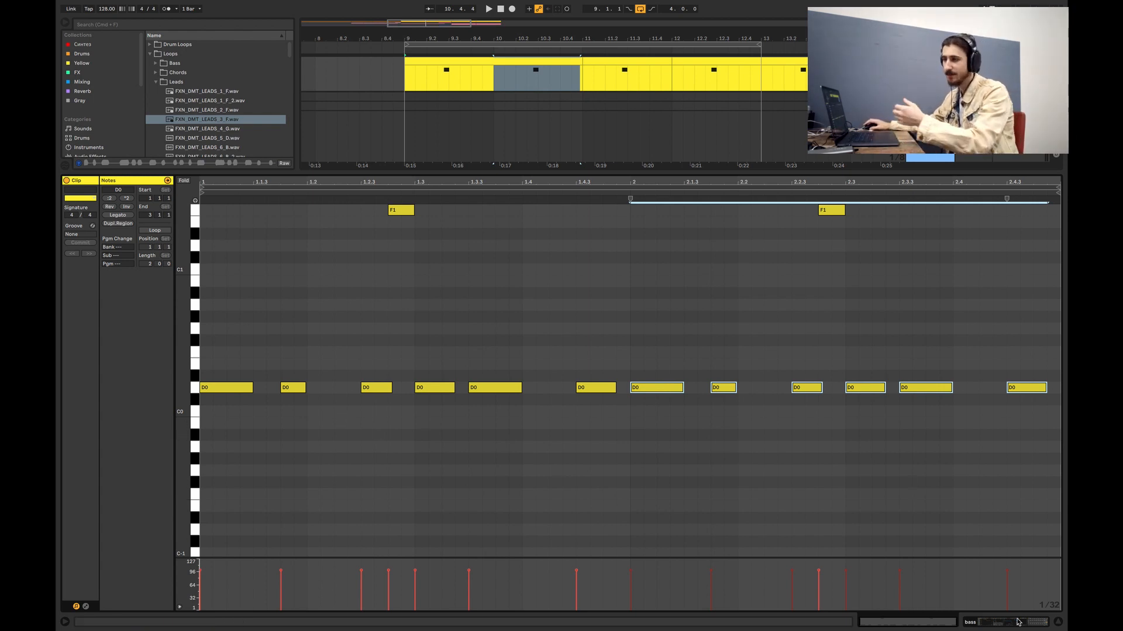
click(1059, 624)
Reopen the lead clip's notes, highlight all its D2 notes, and close the clip.
double_click(459, 203)
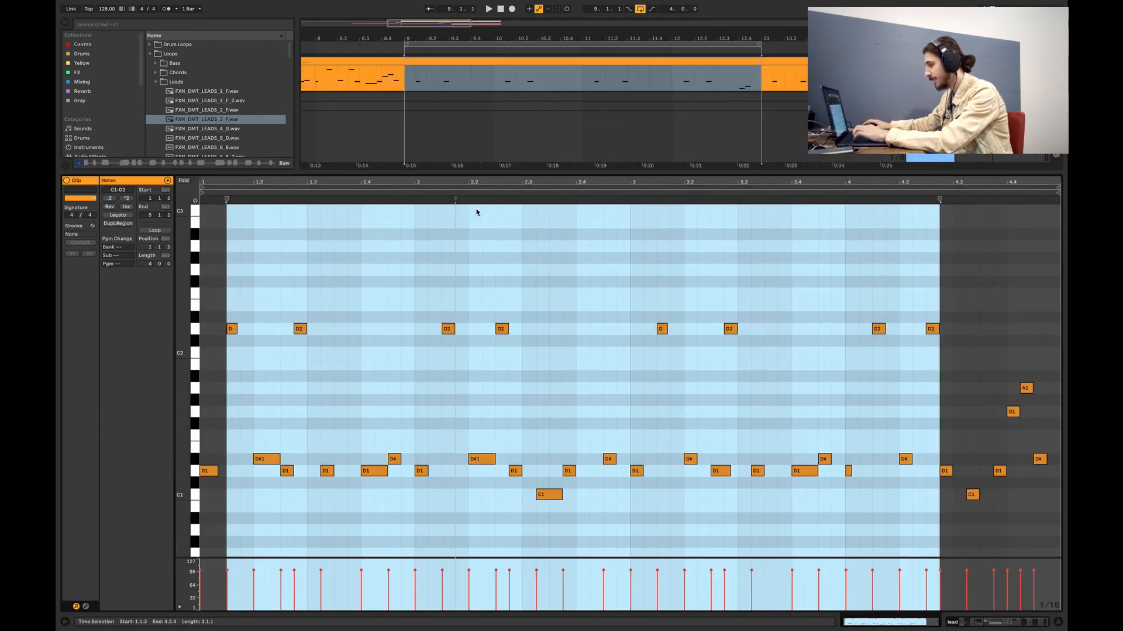
drag(995, 287, 245, 358)
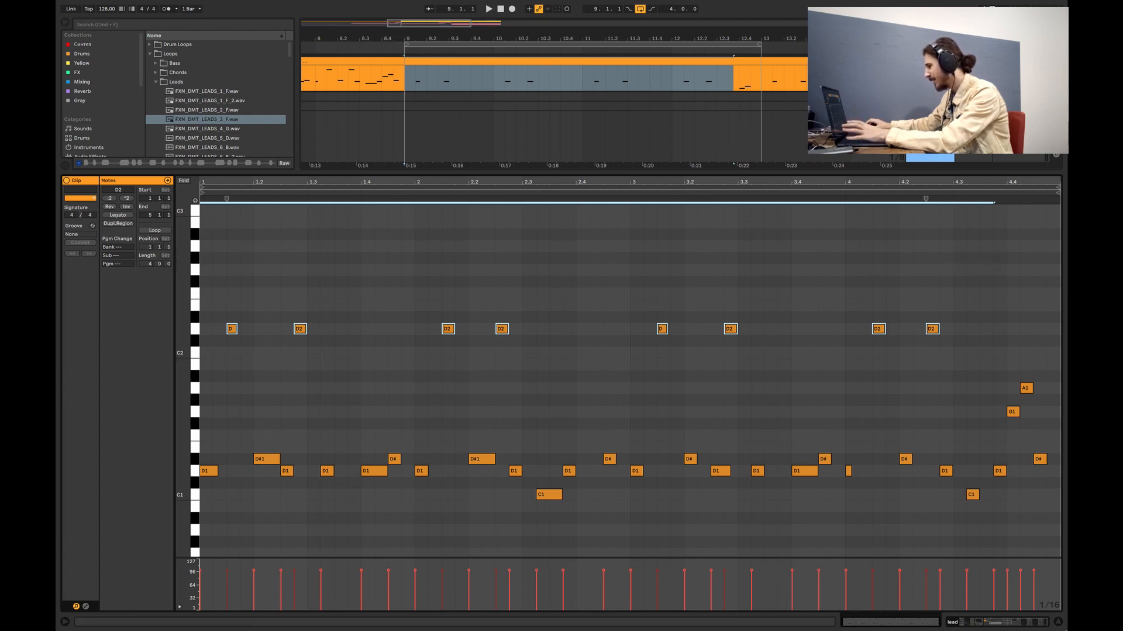
click(1059, 624)
Highlight the lead clip's closing phrase in bar 12, solo the lead track, and play it from 12.2.
click(637, 202)
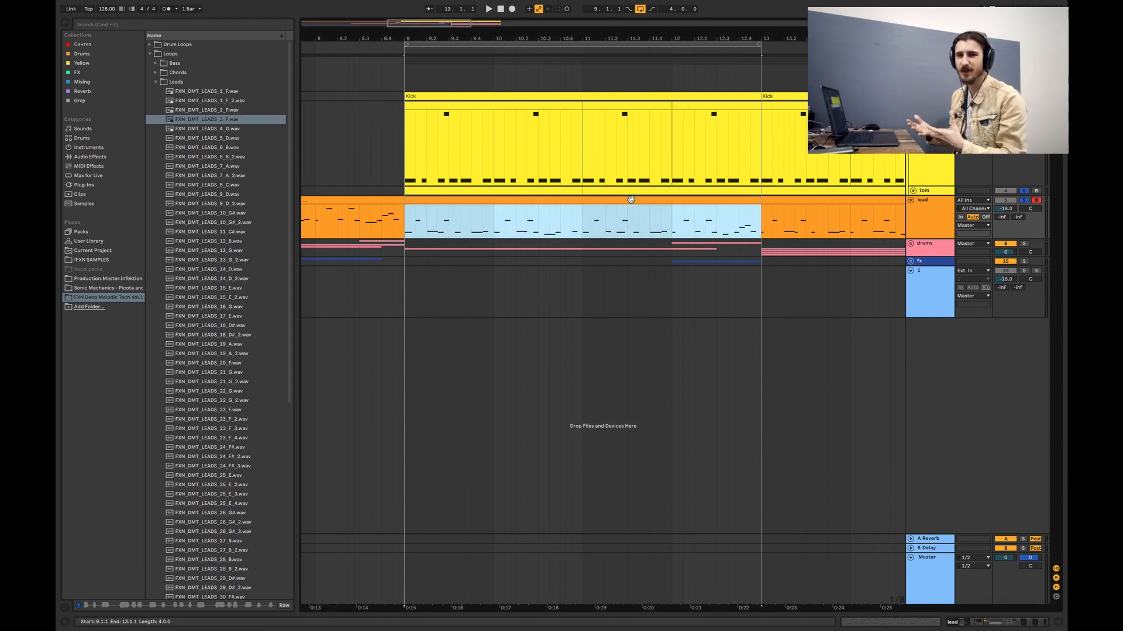
drag(717, 222, 742, 225)
click(695, 223)
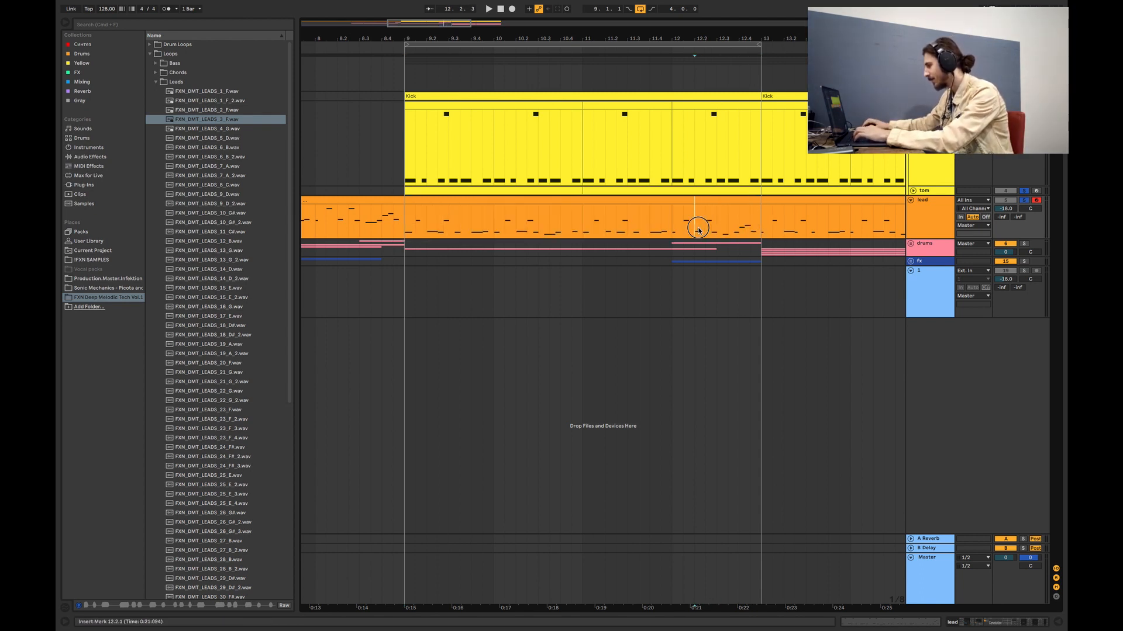
click(1023, 201)
key(space)
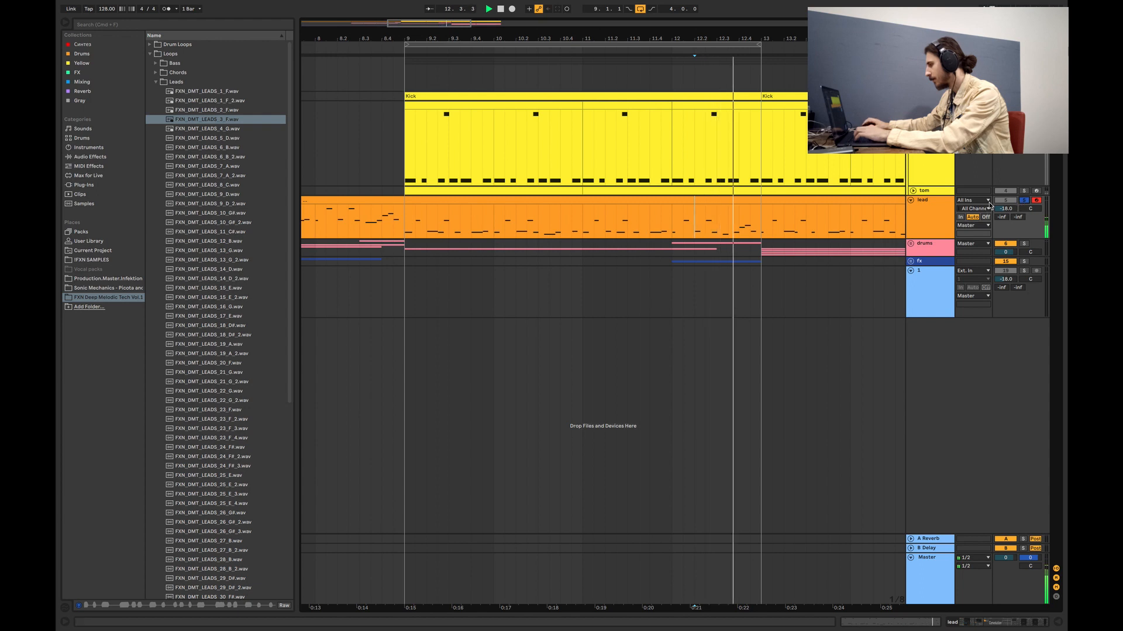
Loop the lead's first two bars, 9 to 11, and play them.
drag(543, 218, 583, 214)
key(super+l)
key(space)
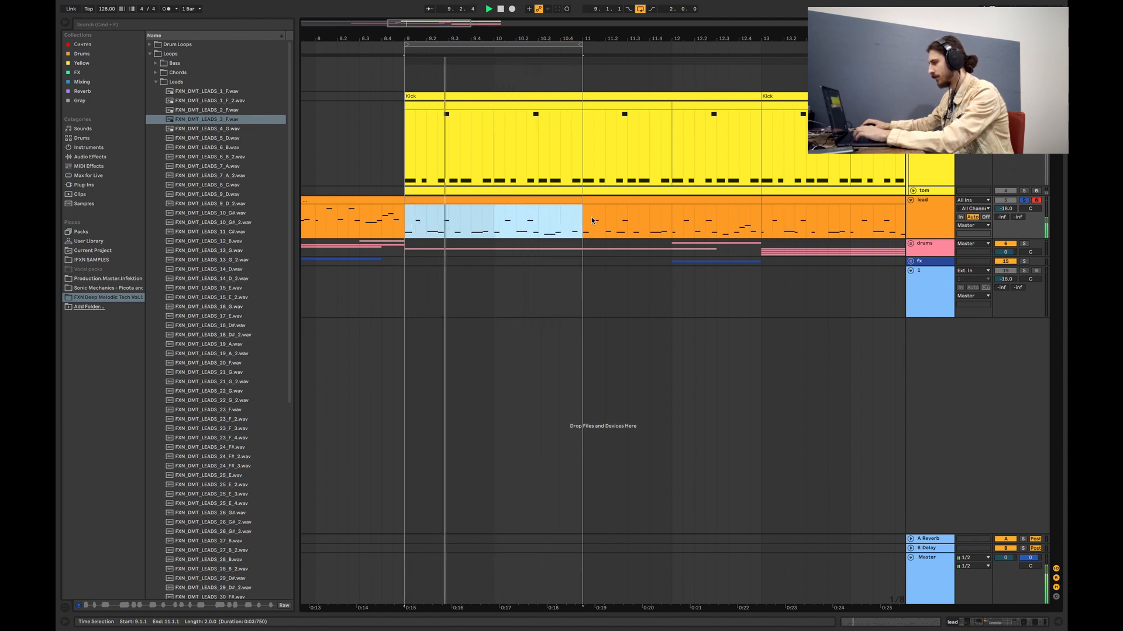
Play the lead looped over bars 11 to 13, stop, and set the loop back to bars 9 to 13.
drag(567, 75, 721, 71)
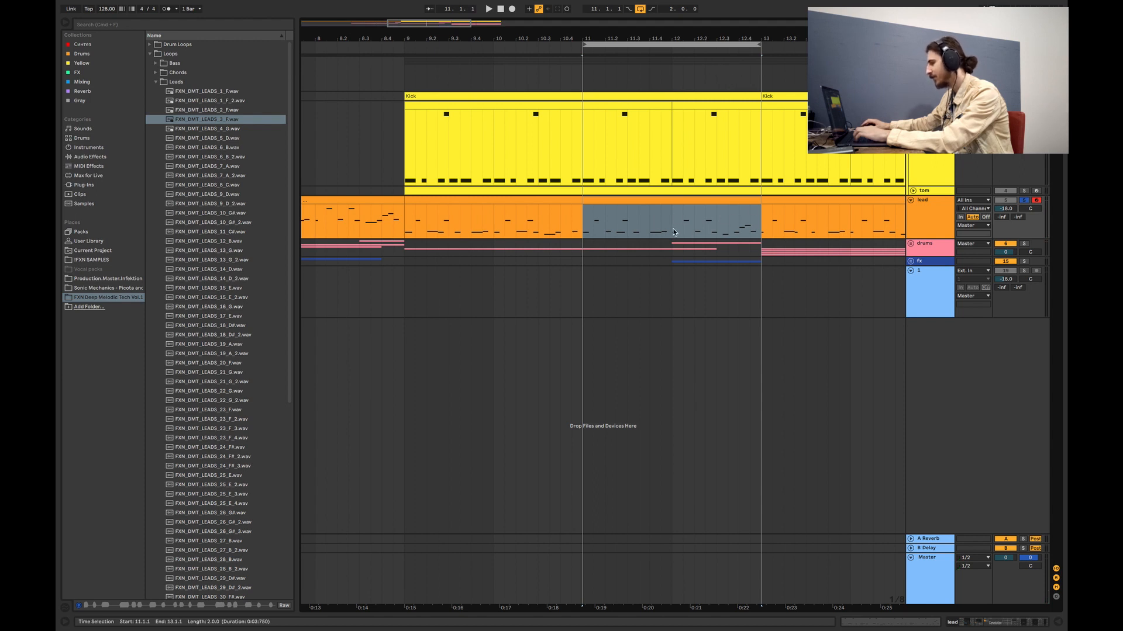
click(585, 229)
key(space)
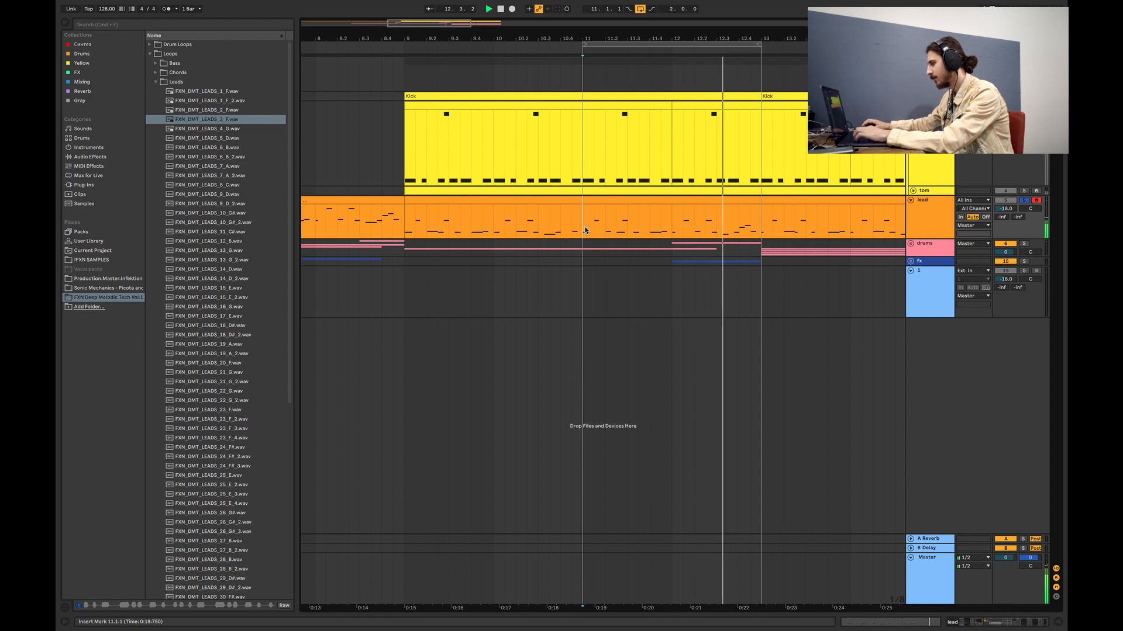
key(space)
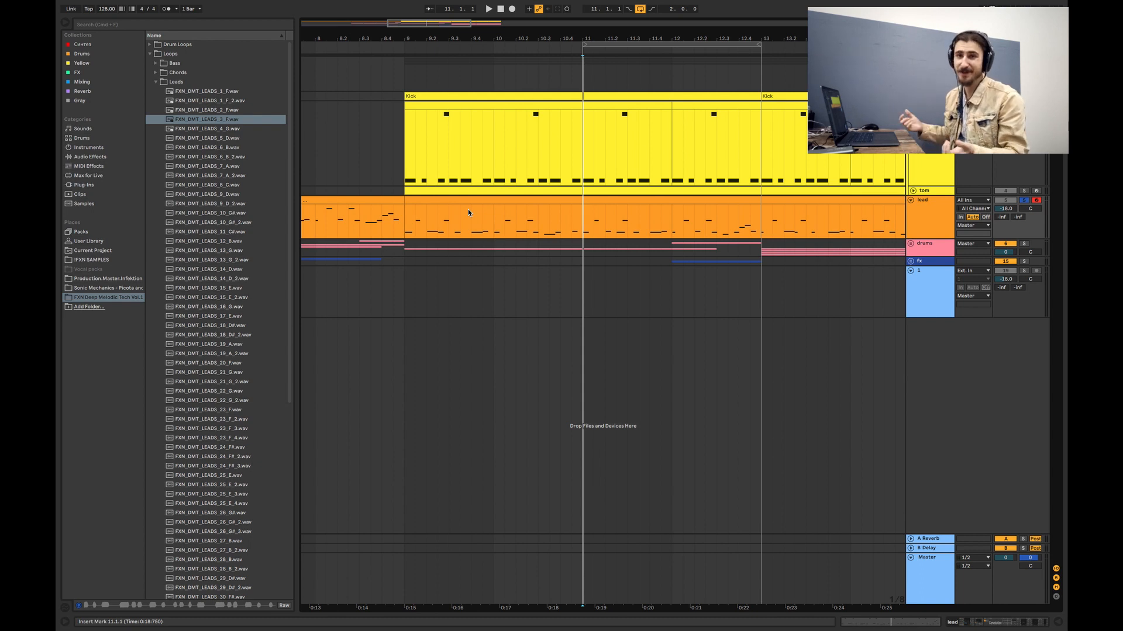
drag(583, 46, 407, 58)
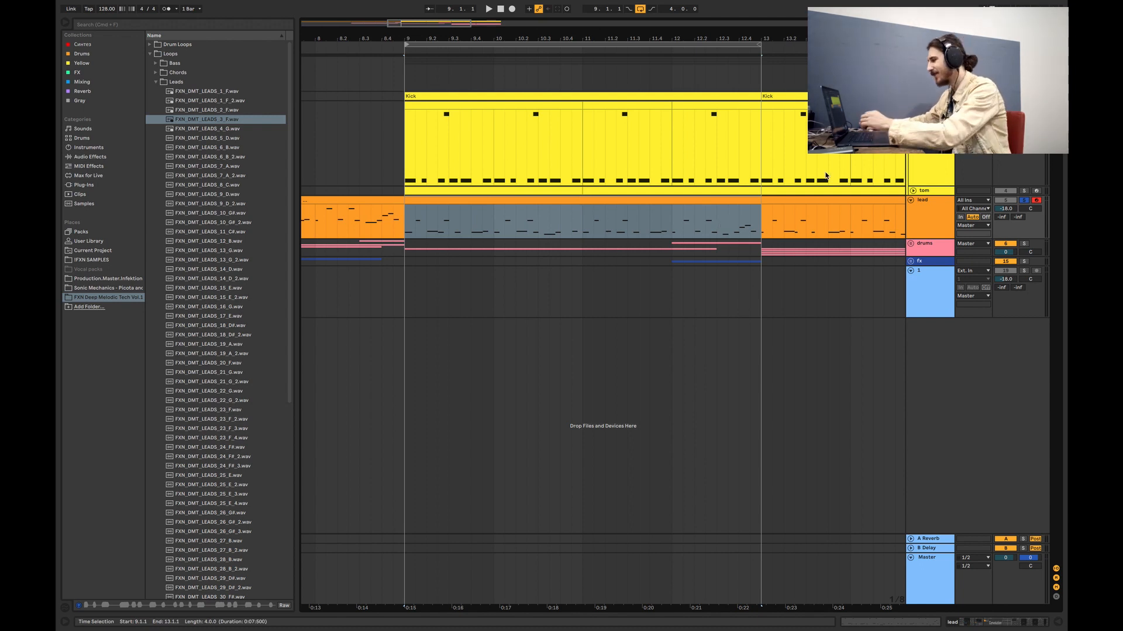
Show the lead track's device chain, turn on its Audio Effect Rack, and fold the rack.
double_click(929, 226)
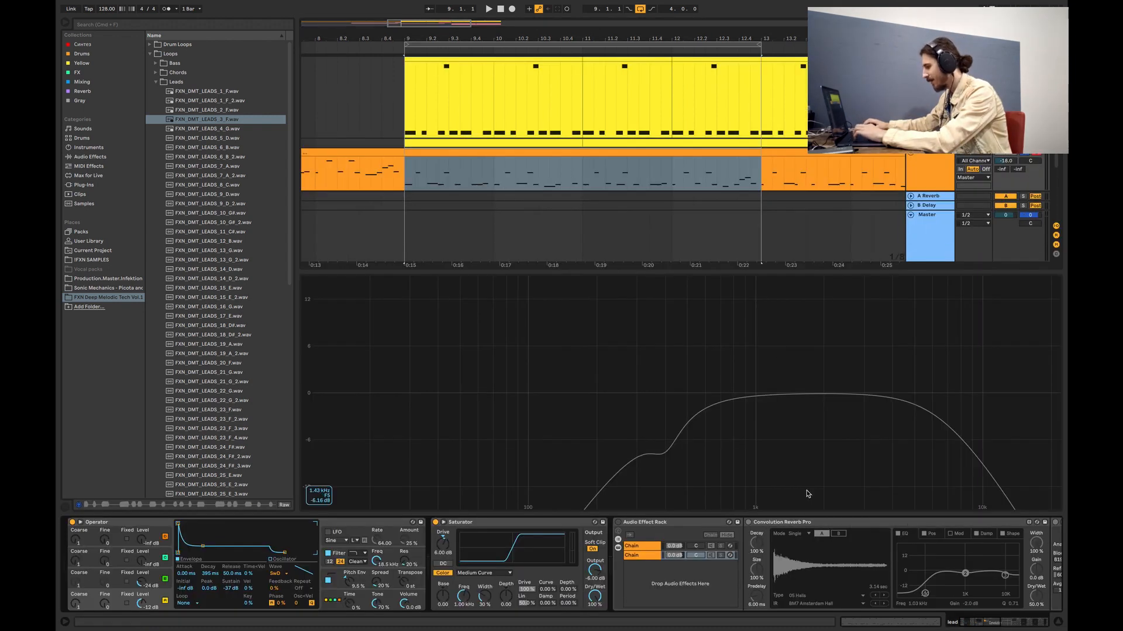
drag(977, 620, 997, 620)
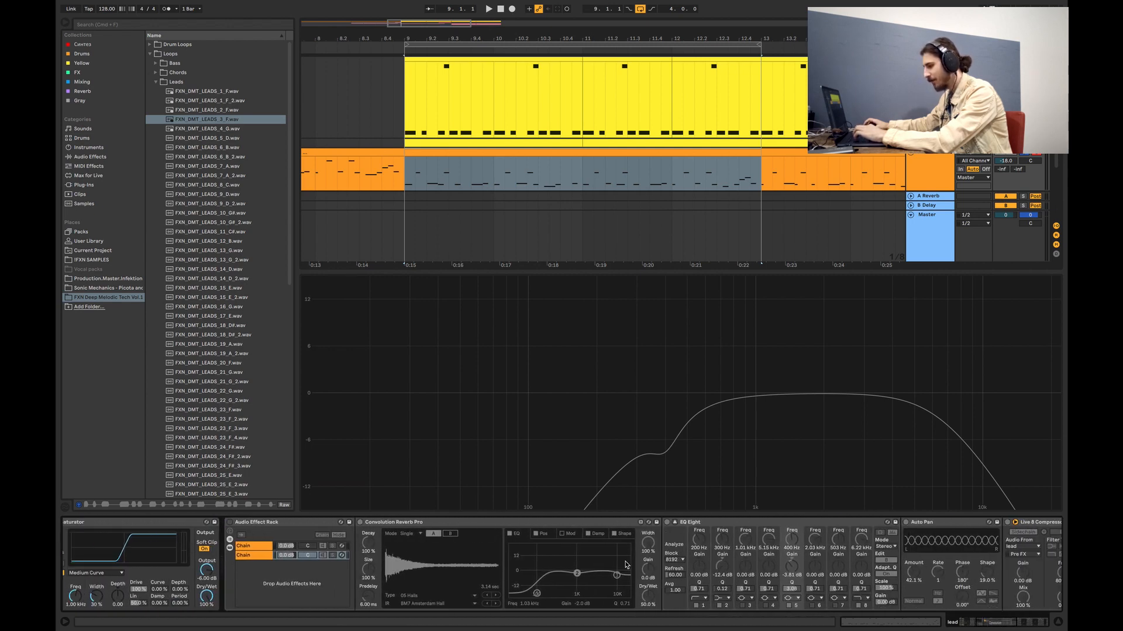
click(229, 522)
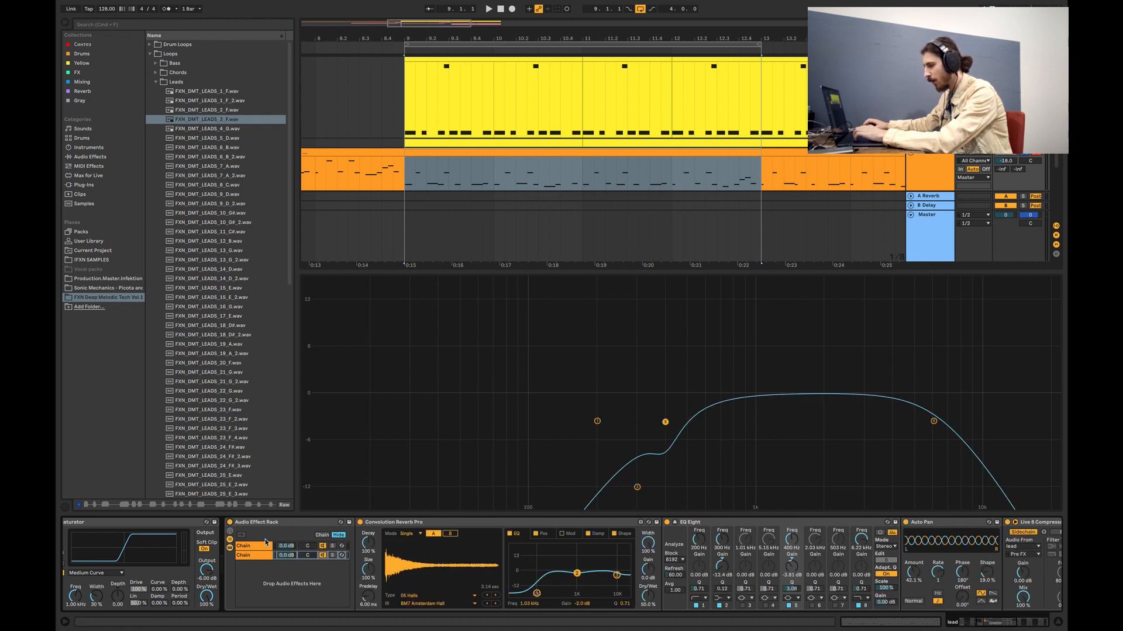
click(289, 557)
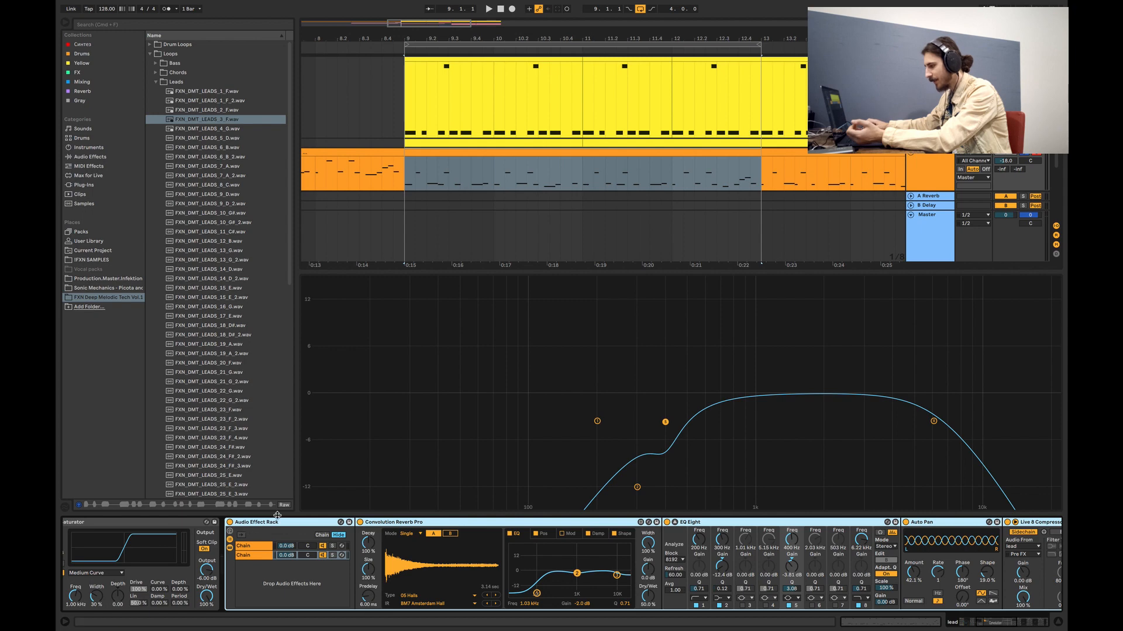
drag(980, 621, 801, 621)
double_click(643, 524)
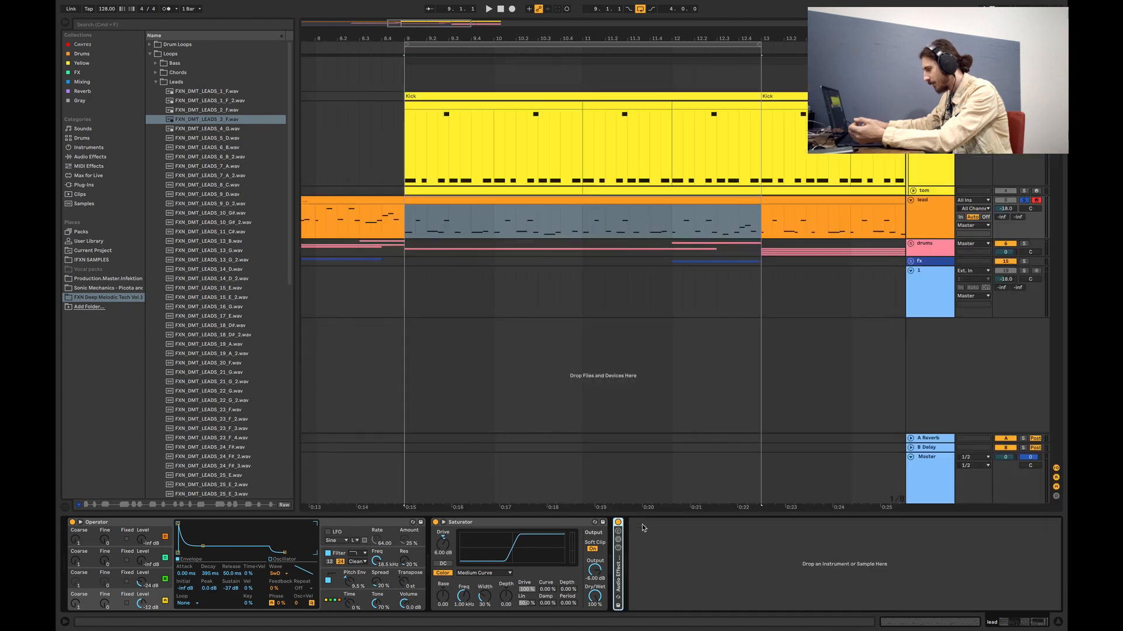
Add a Reverb from the Mixing collection after the lead's Audio Effect Rack and turn on its Lo Cut.
click(91, 83)
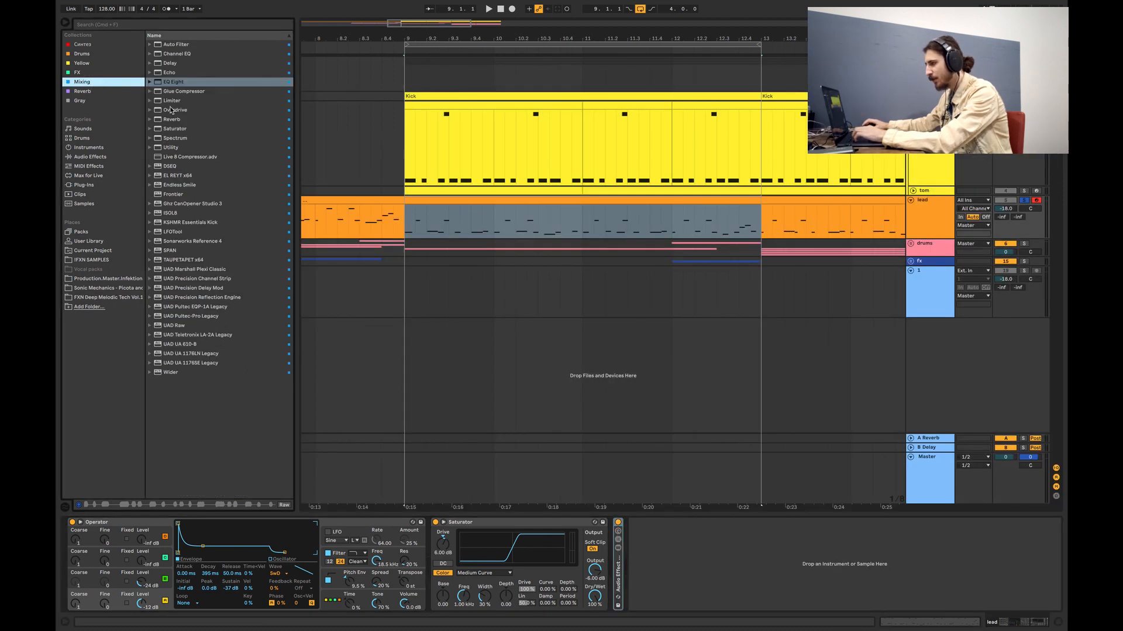
drag(171, 122, 682, 570)
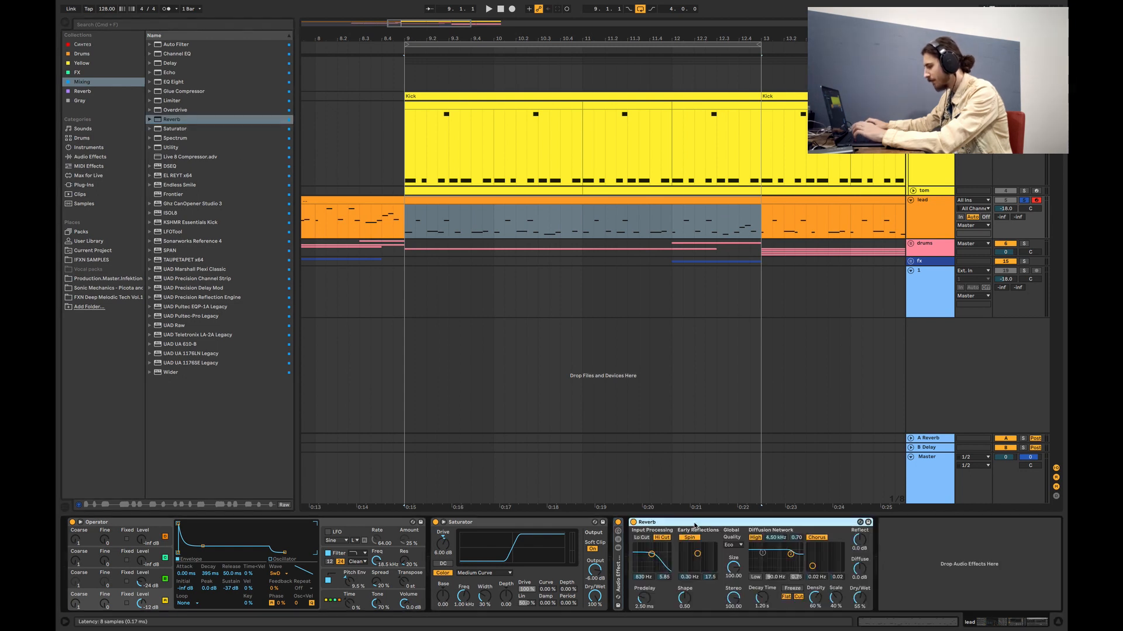
click(643, 538)
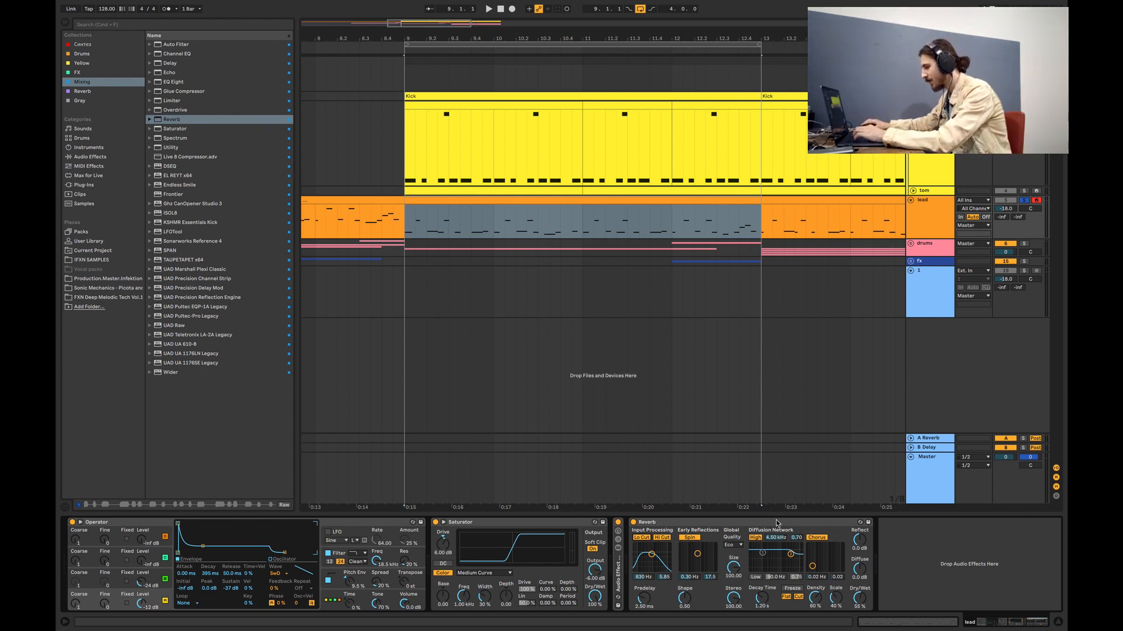
Group the added Reverb on the lead into a new Audio Effect Rack and toggle its chain list and device view.
click(725, 563)
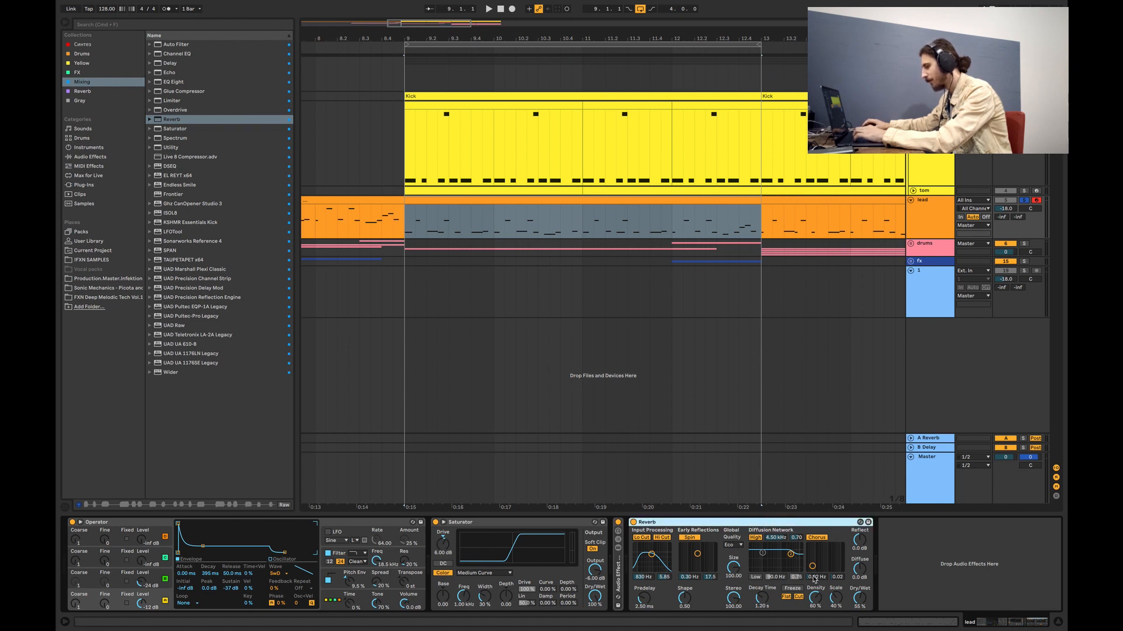
right_click(726, 525)
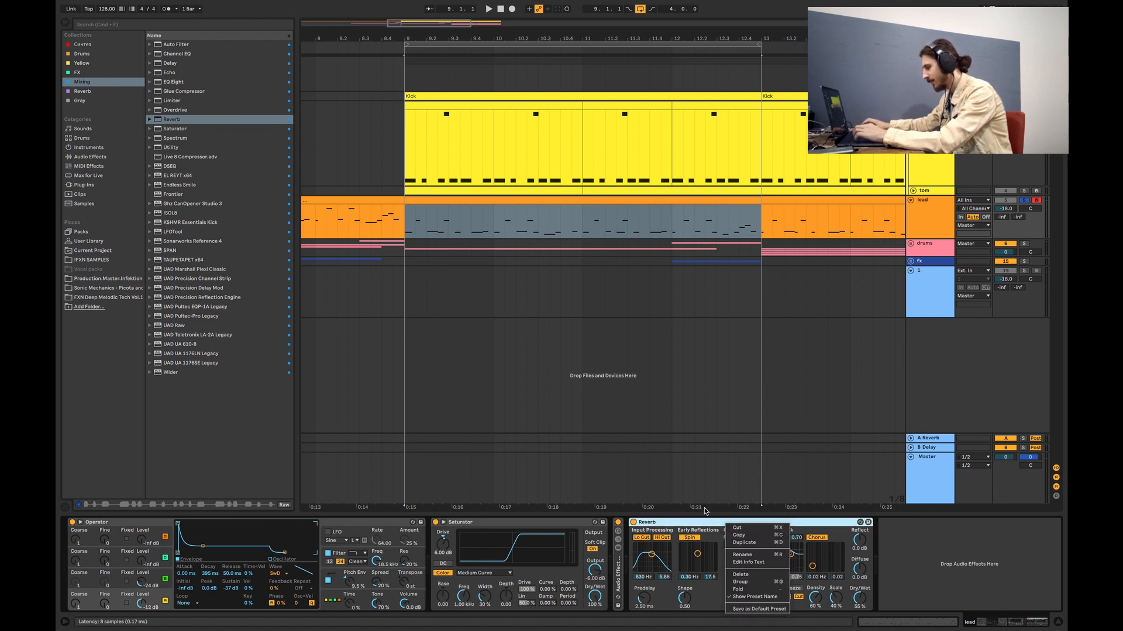
click(740, 583)
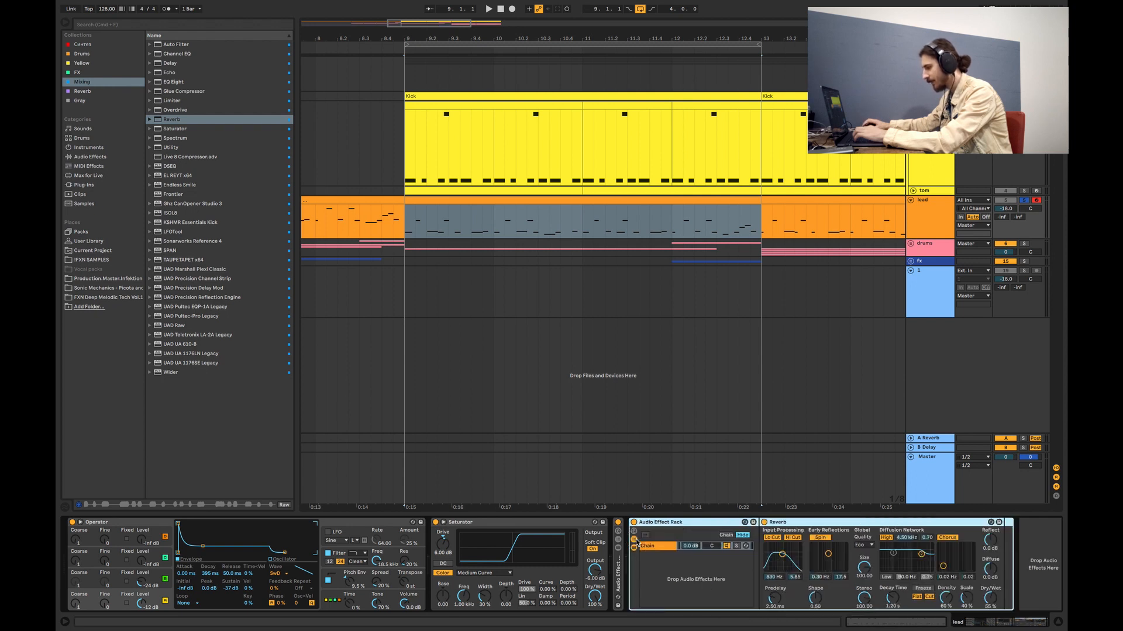
click(635, 546)
click(635, 541)
click(635, 547)
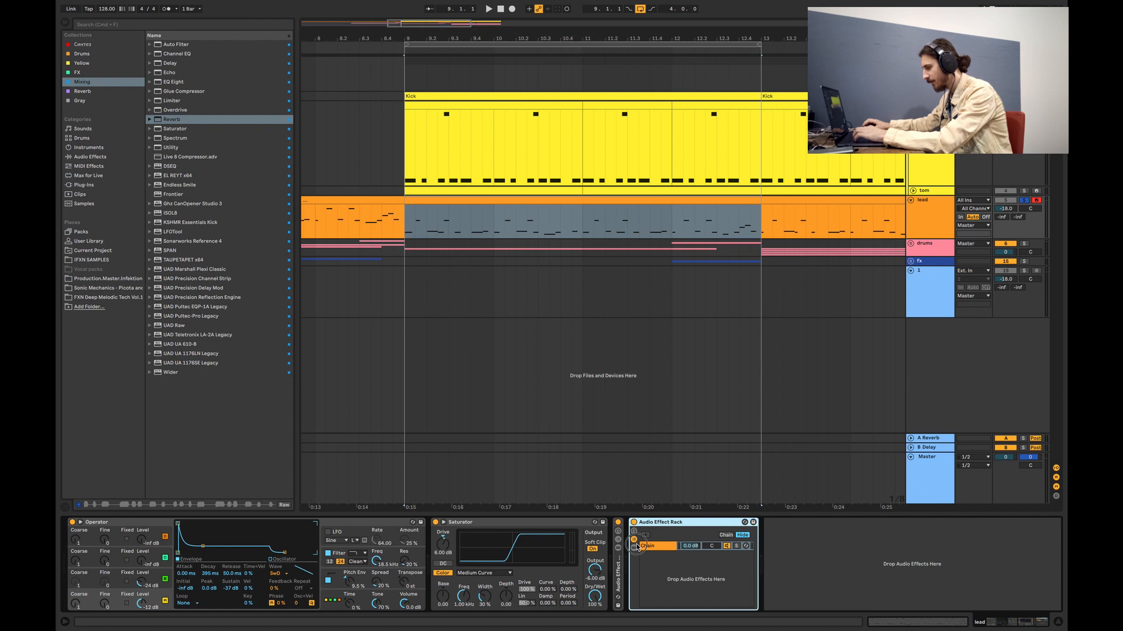
Rename the new rack's chain as dry and create a second chain named reverb.
key(super+r)
text(dry)
key(Return)
right_click(676, 561)
click(694, 568)
key(super+r)
text(r)
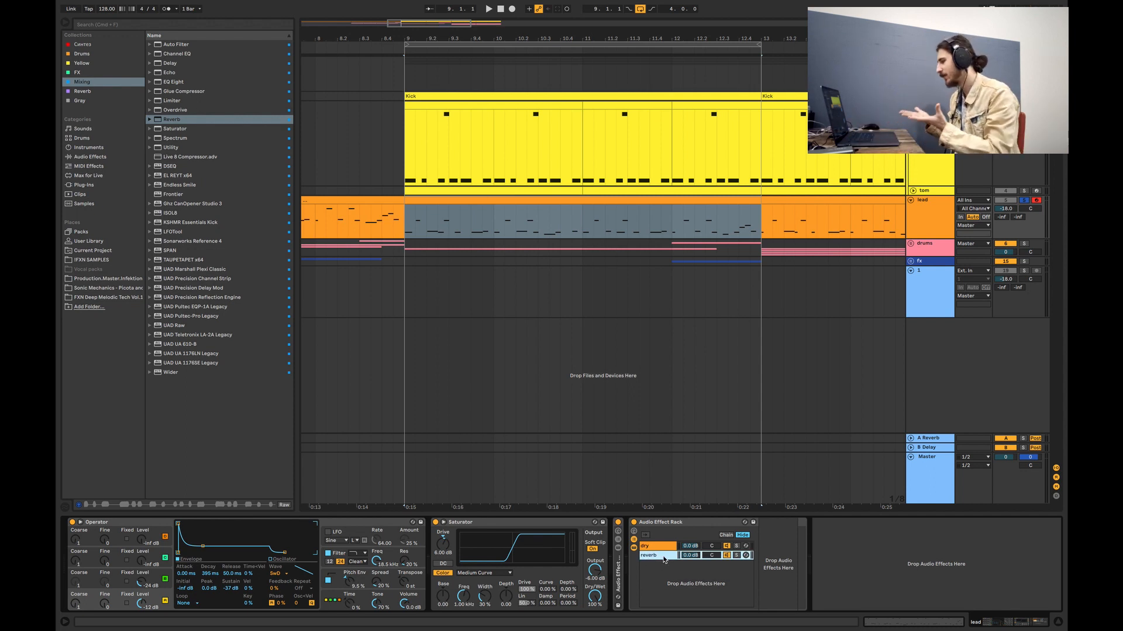
Delete the dry/reverb demonstration rack and show the lead's original Audio Effect Rack with its second chain's devices.
click(677, 524)
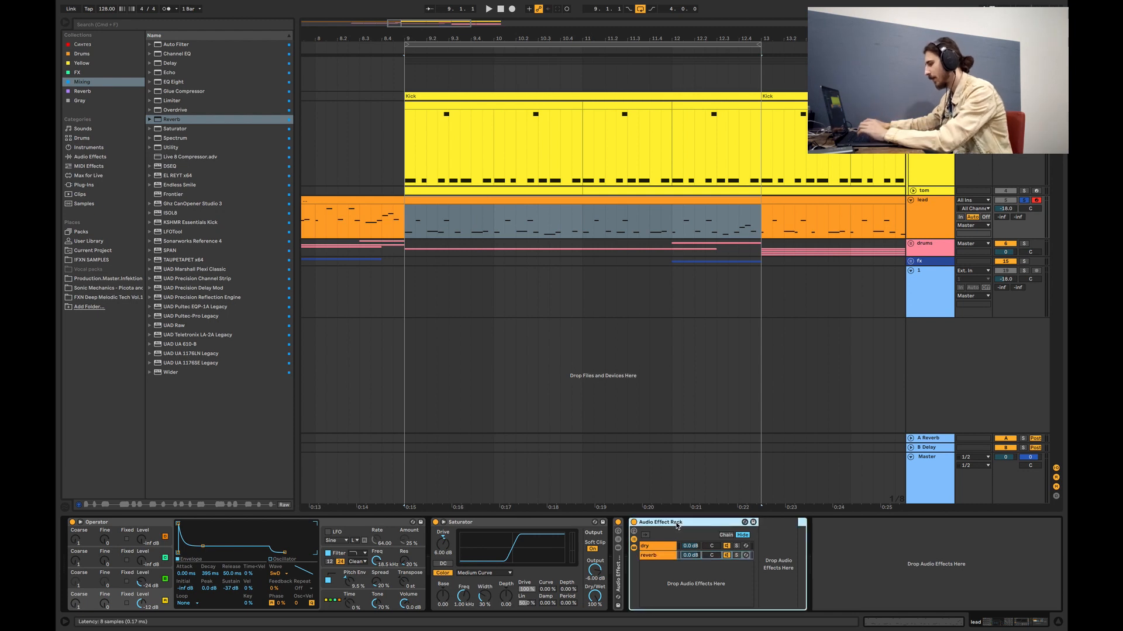
key(Delete)
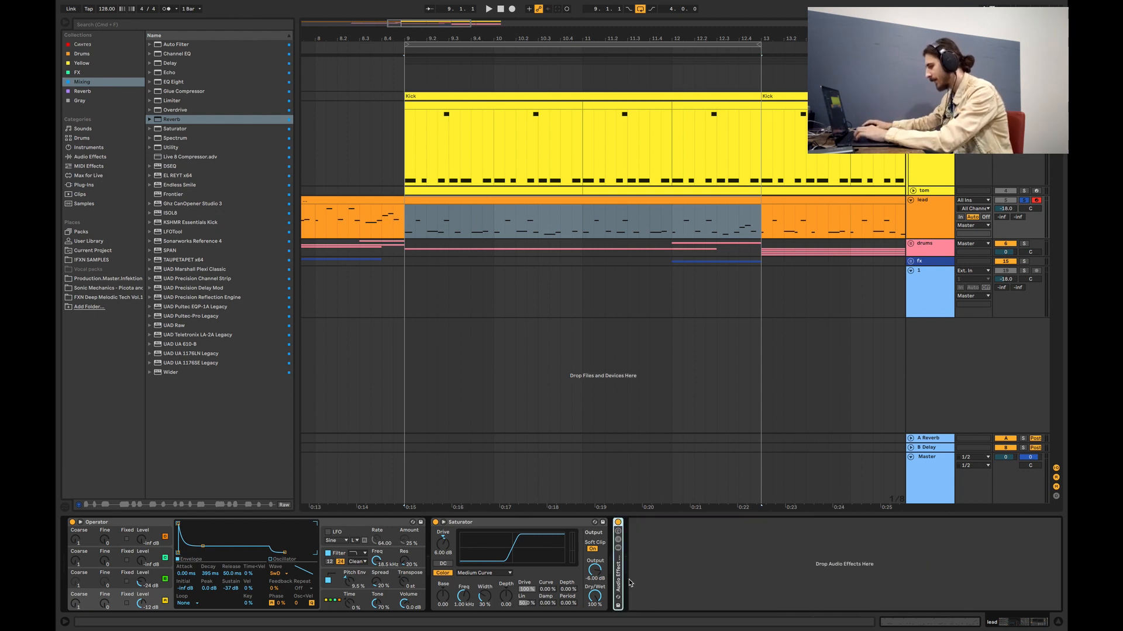
key(super+z)
drag(980, 624, 994, 623)
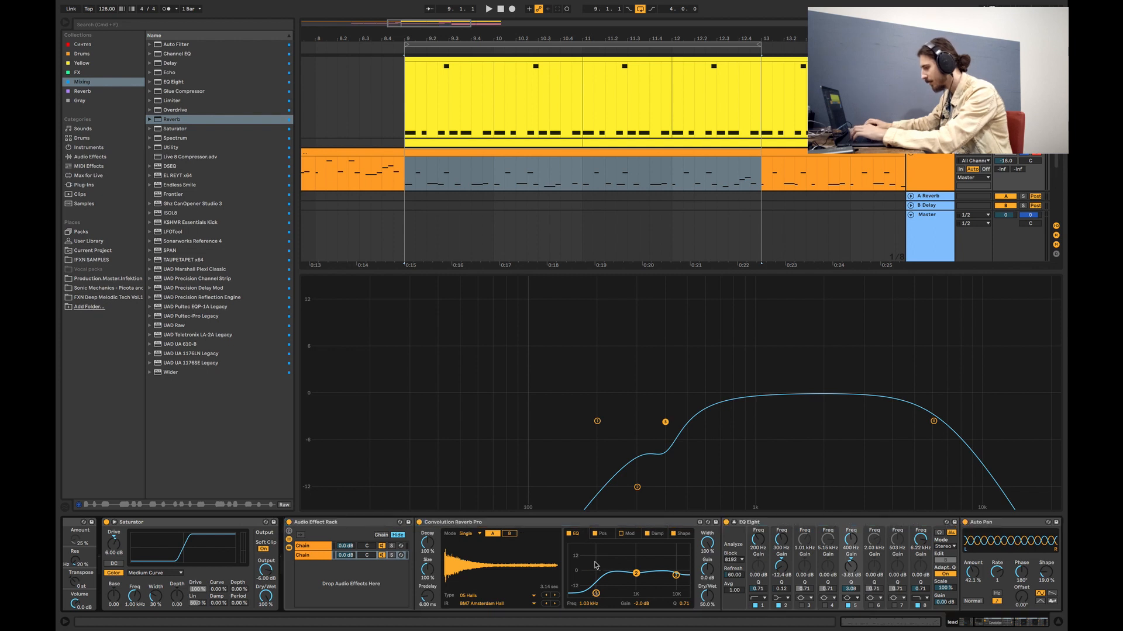
Set the low damping band of the Convolution Reverb Pro to 148 Hz and lower its Q.
click(655, 534)
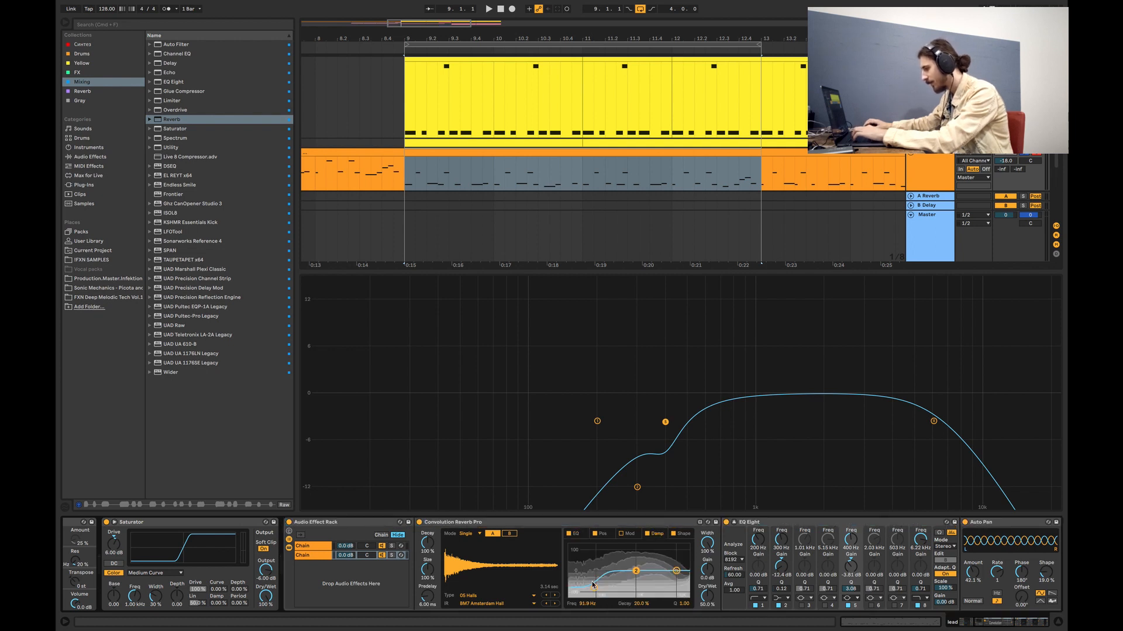
drag(595, 587, 599, 587)
drag(601, 587, 603, 588)
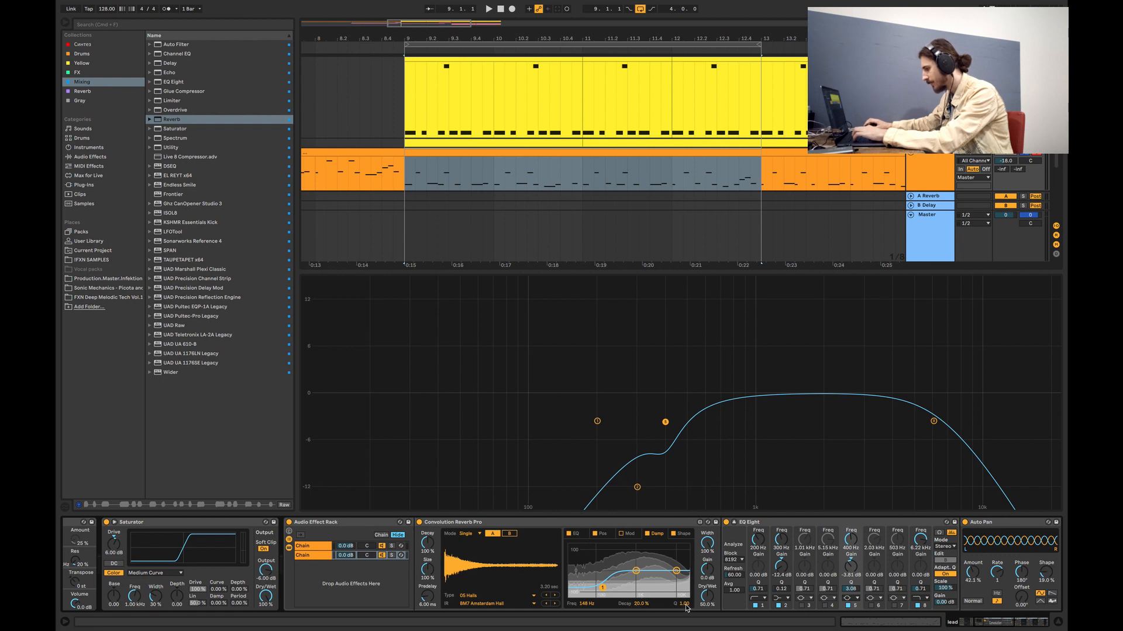
drag(684, 606, 686, 608)
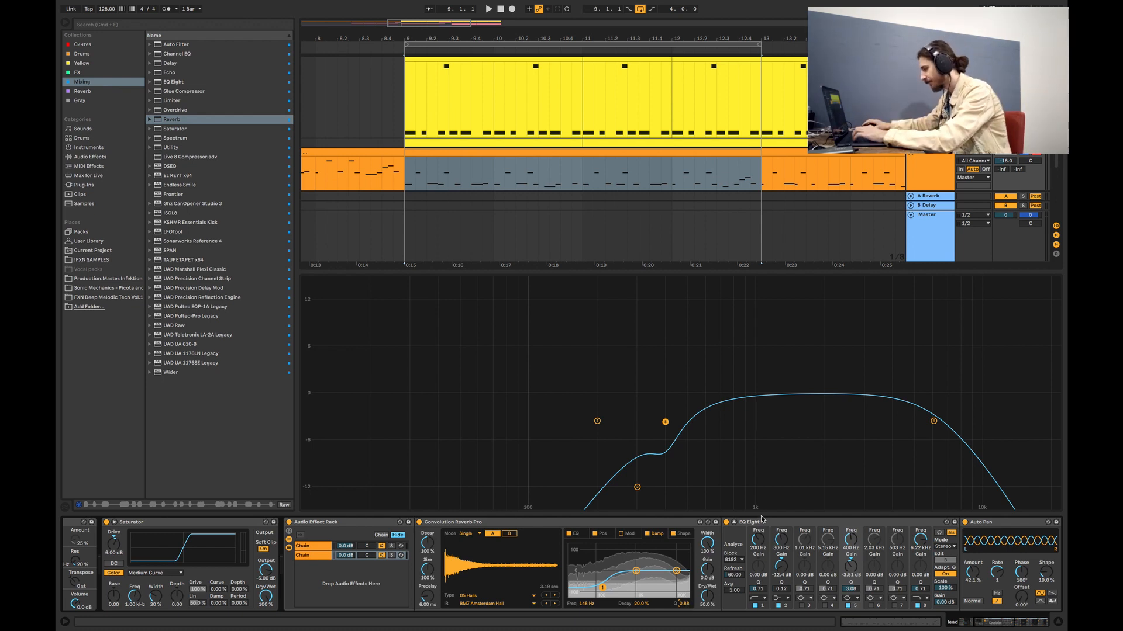
Adjust EQ Eight's bell band near 400 Hz and select its high-cut band at 6.22 kHz.
click(839, 429)
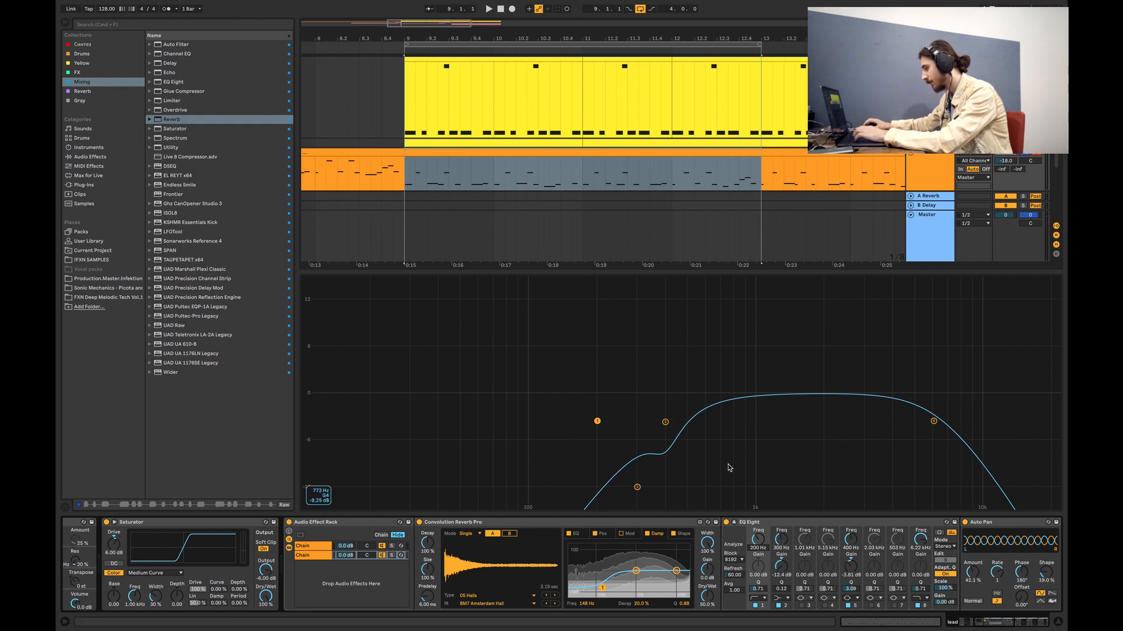
drag(665, 422, 666, 422)
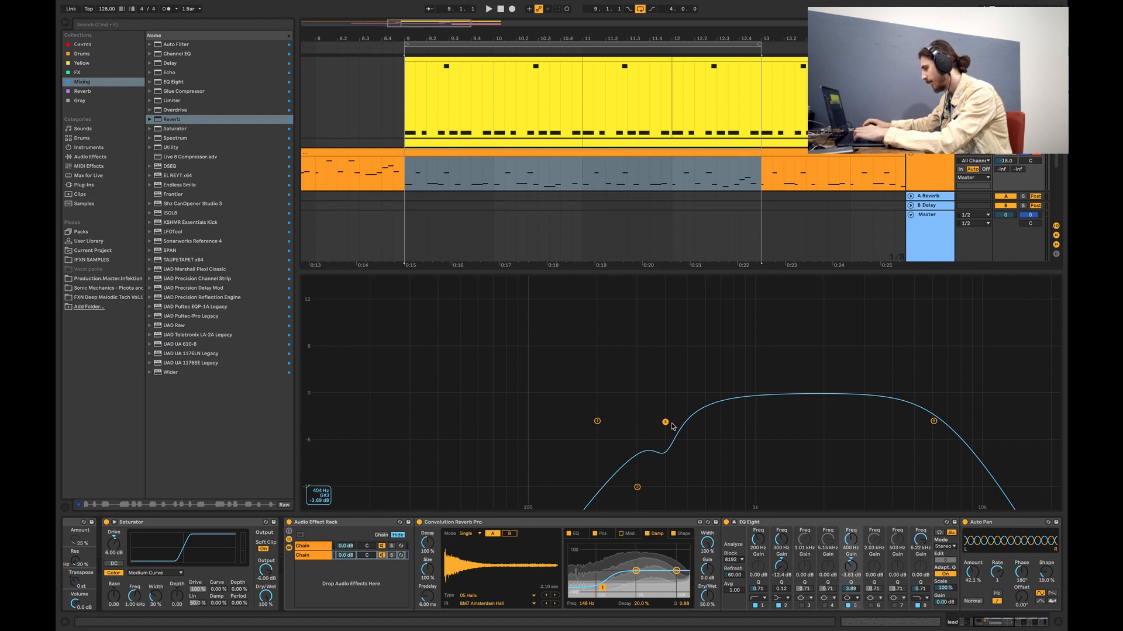
scroll(893, 577, right, 3)
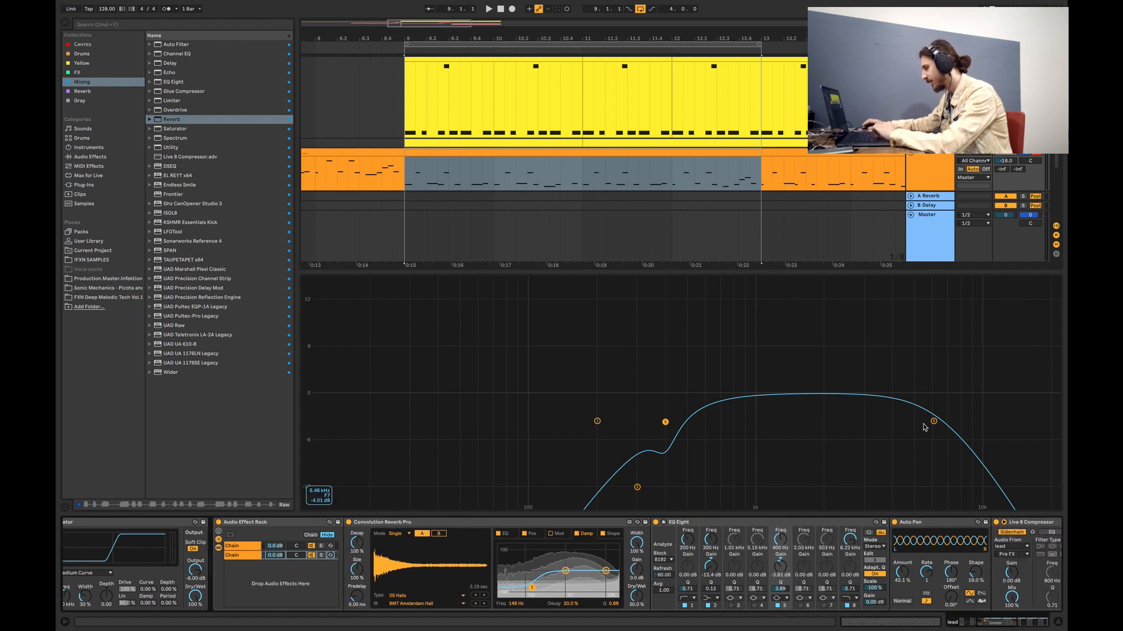
drag(934, 425, 932, 426)
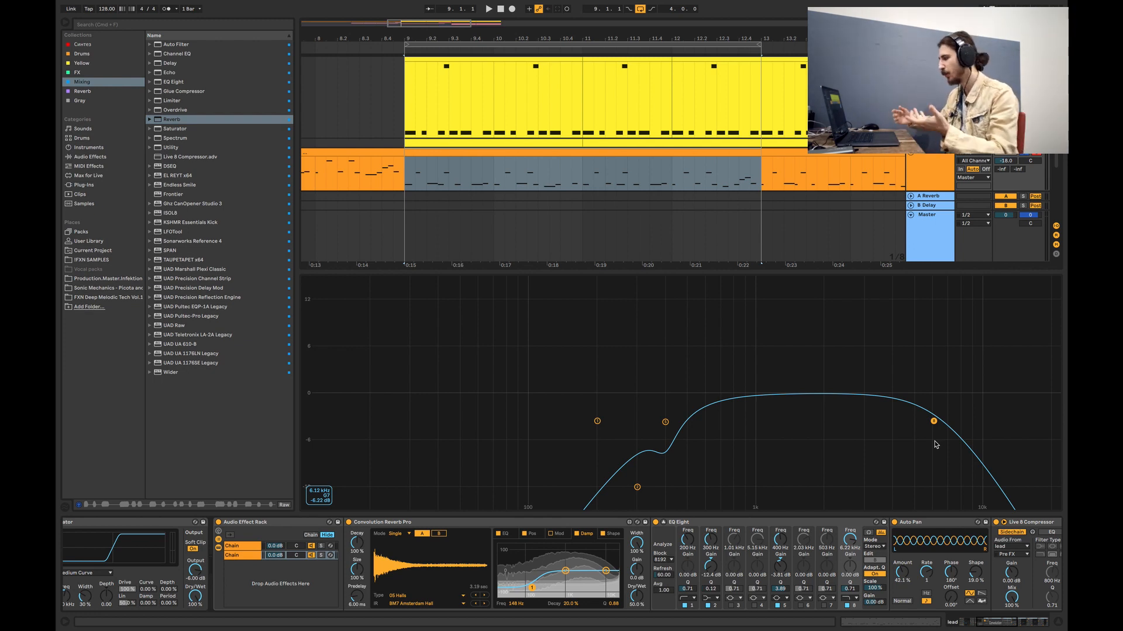
Show the devices following EQ Eight in the lead's reverb chain and select the Auto Pan.
scroll(901, 576, right, 5)
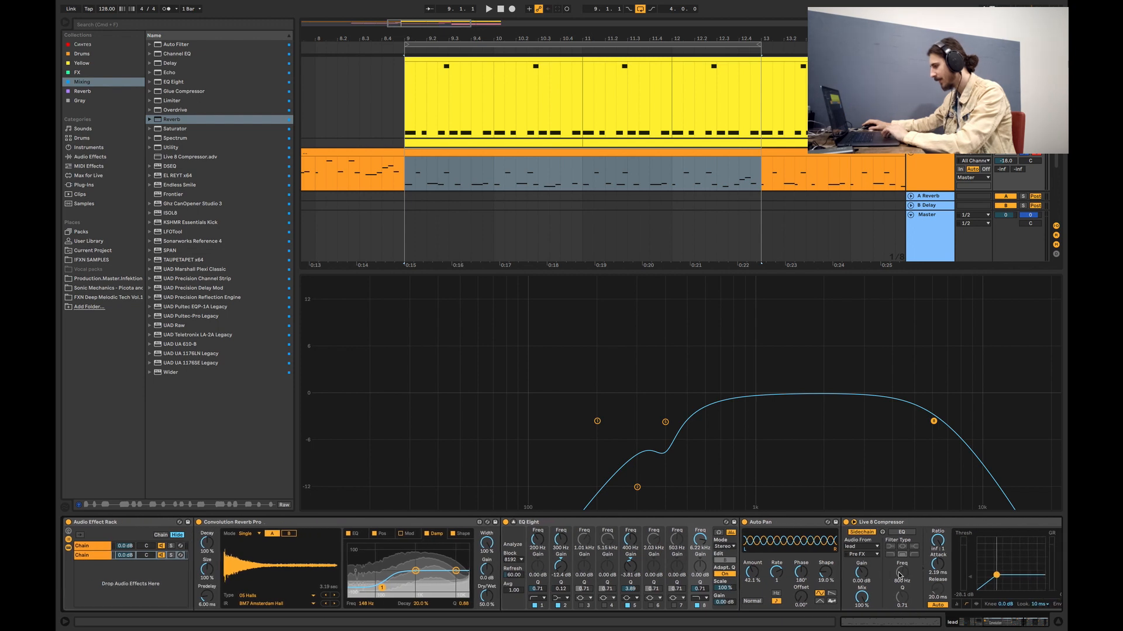
scroll(898, 575, right, 9)
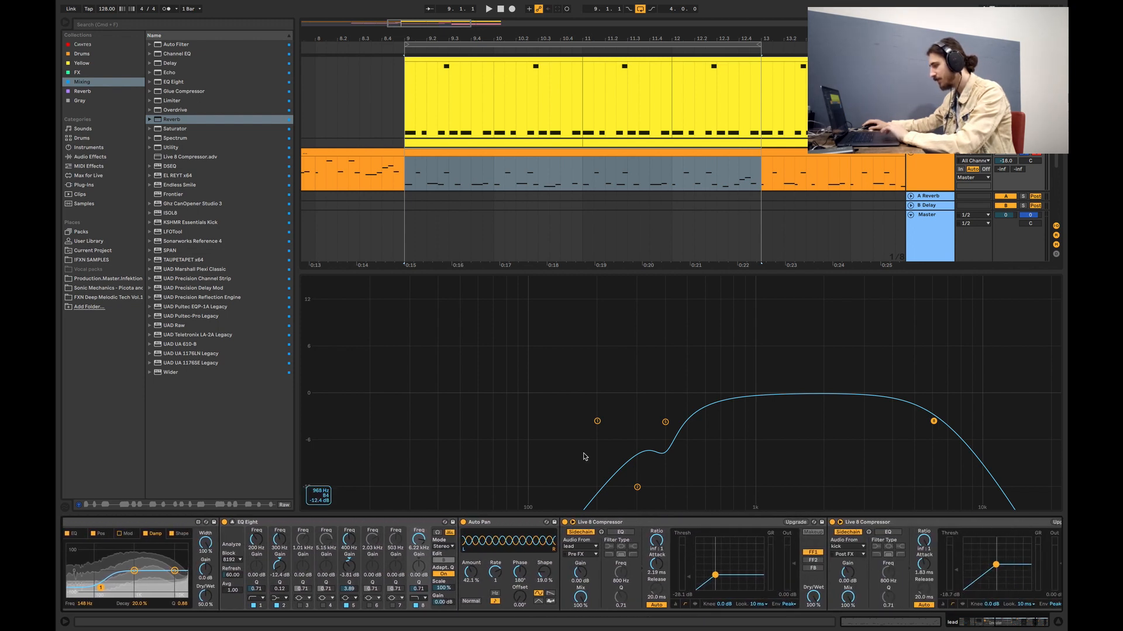
click(506, 523)
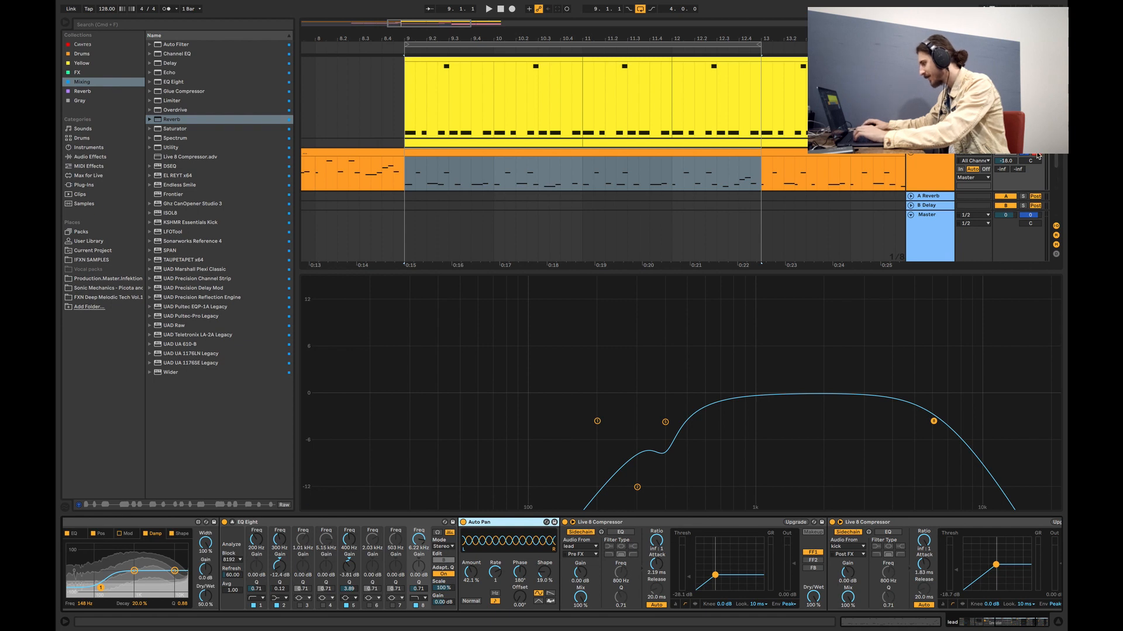
Set the Attack of the first Live 8 Compressor, sidechained from the lead, to 2.00 ms.
click(643, 529)
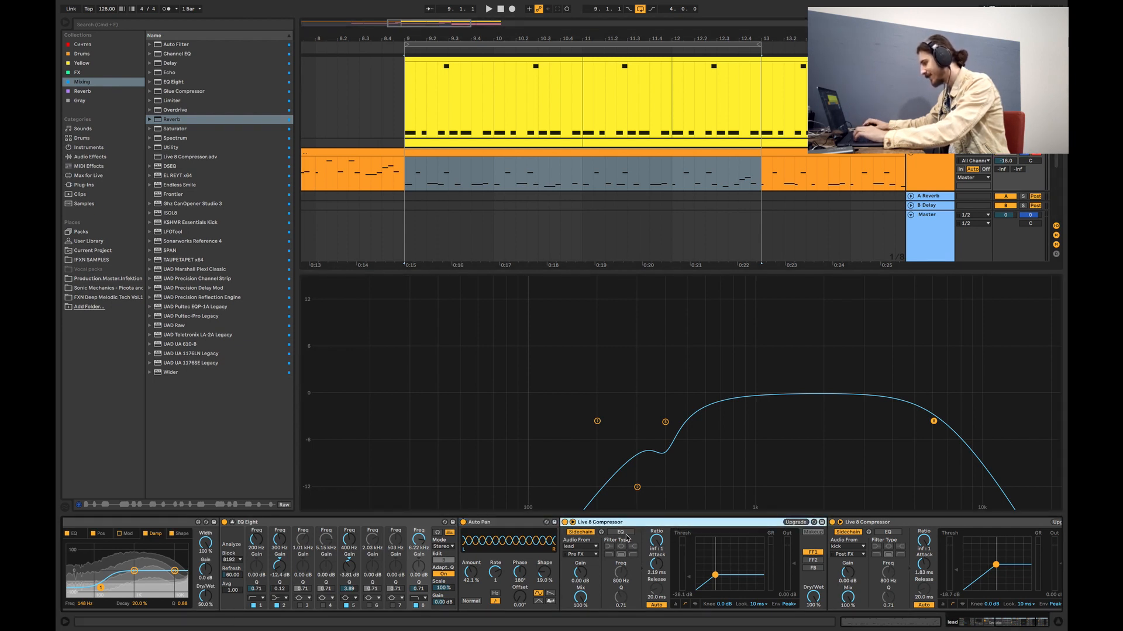
click(655, 541)
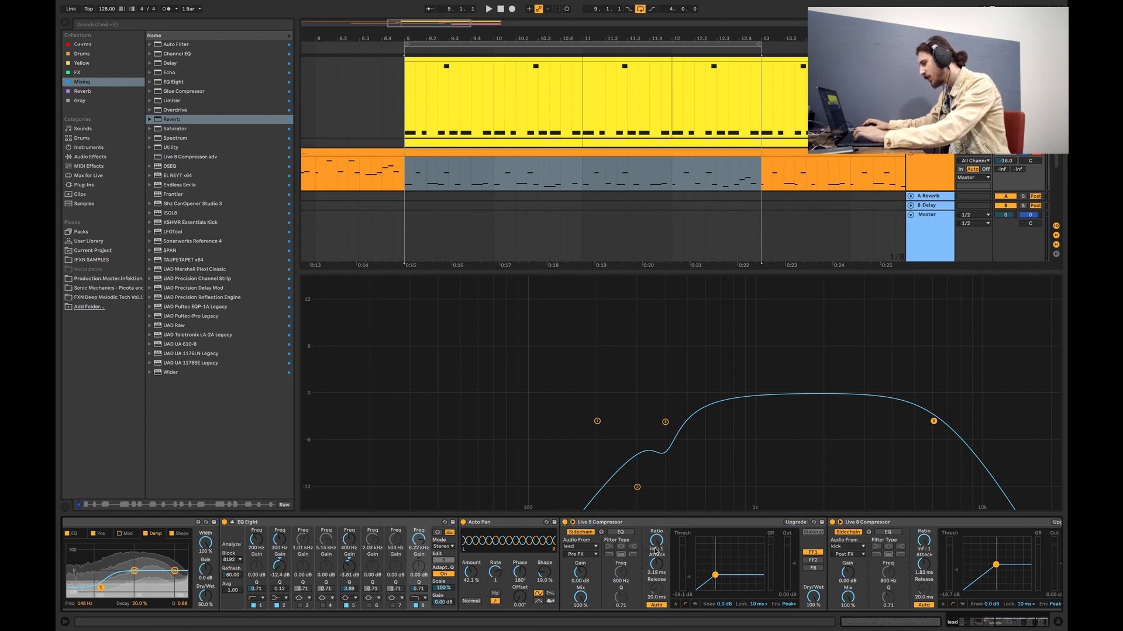
drag(656, 545, 656, 568)
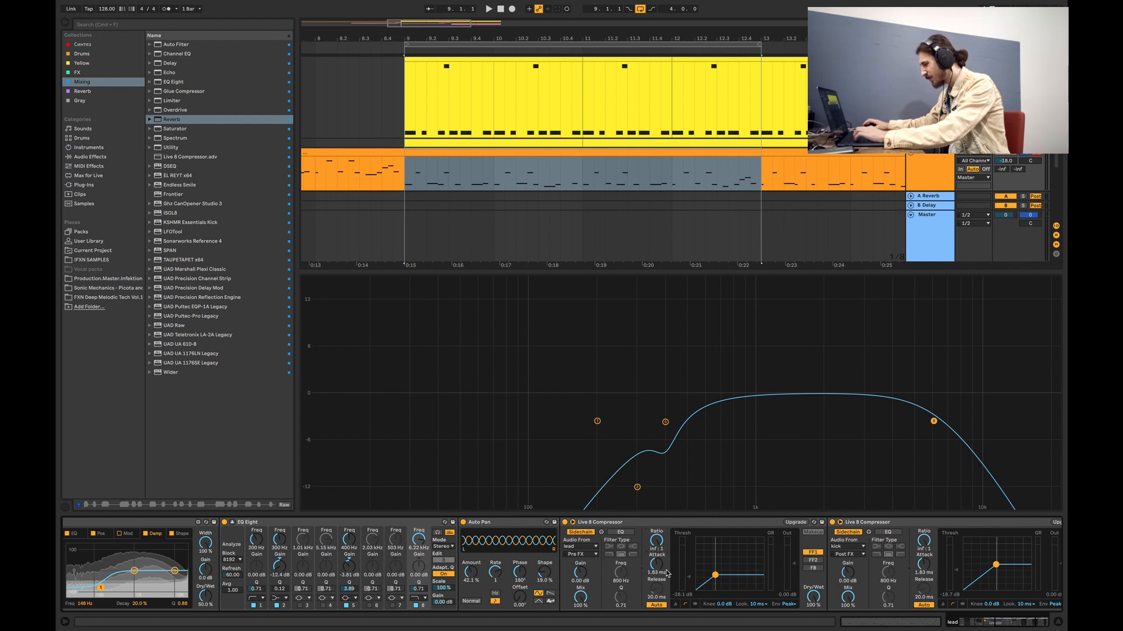
drag(657, 571, 664, 570)
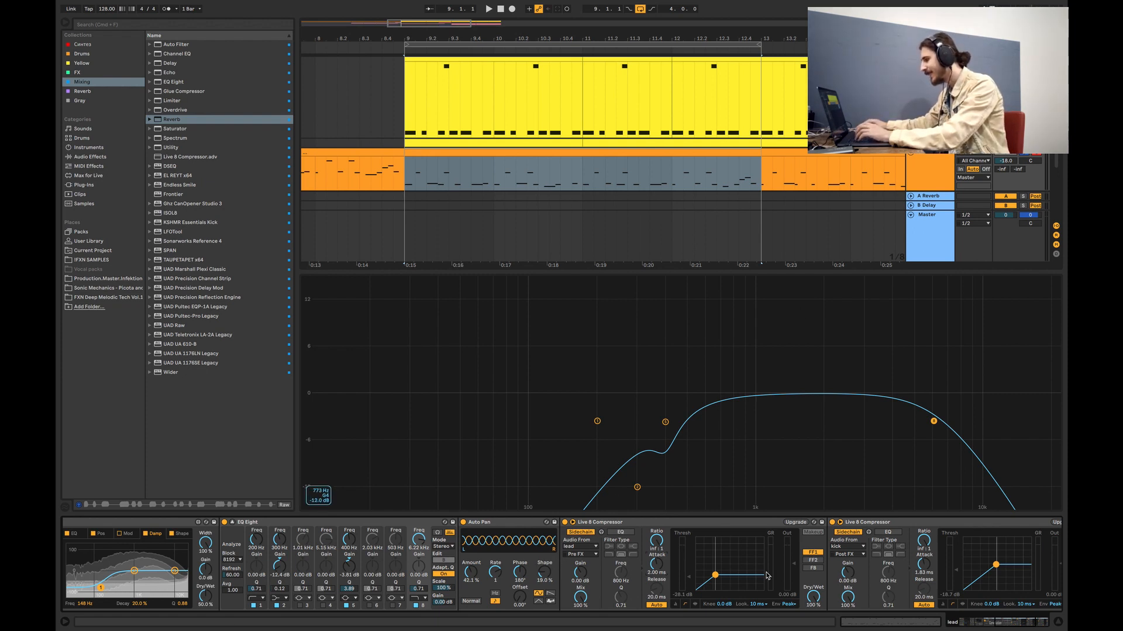
Show the Operator at the start of the lead's chain, return to the compressors, and play the loop from bar 9.
drag(1019, 625, 959, 623)
click(360, 523)
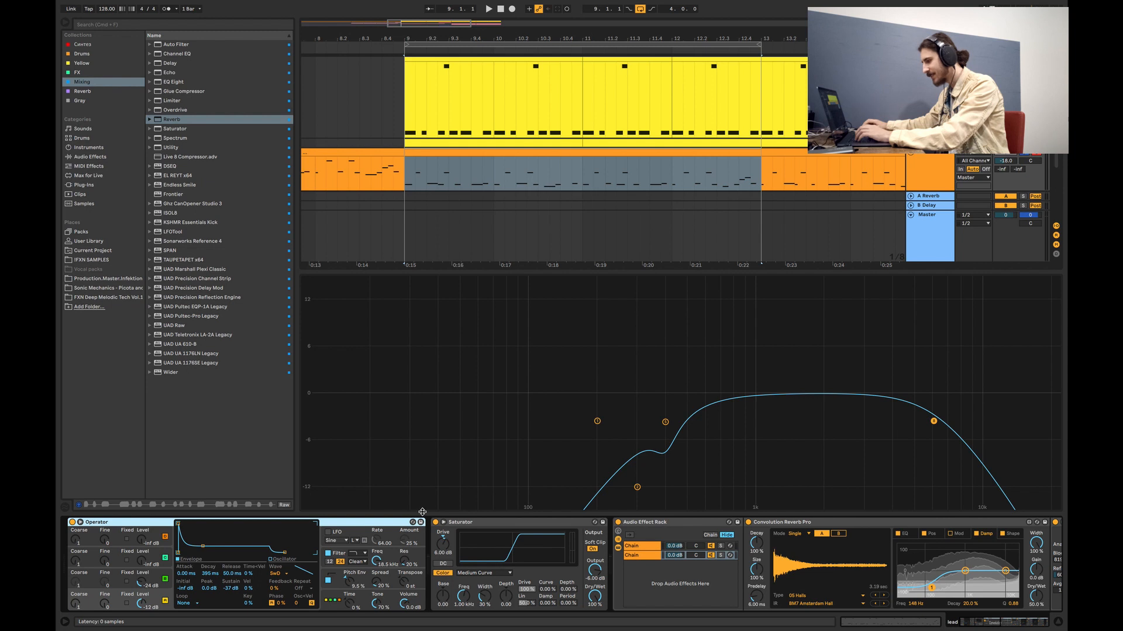
click(1008, 626)
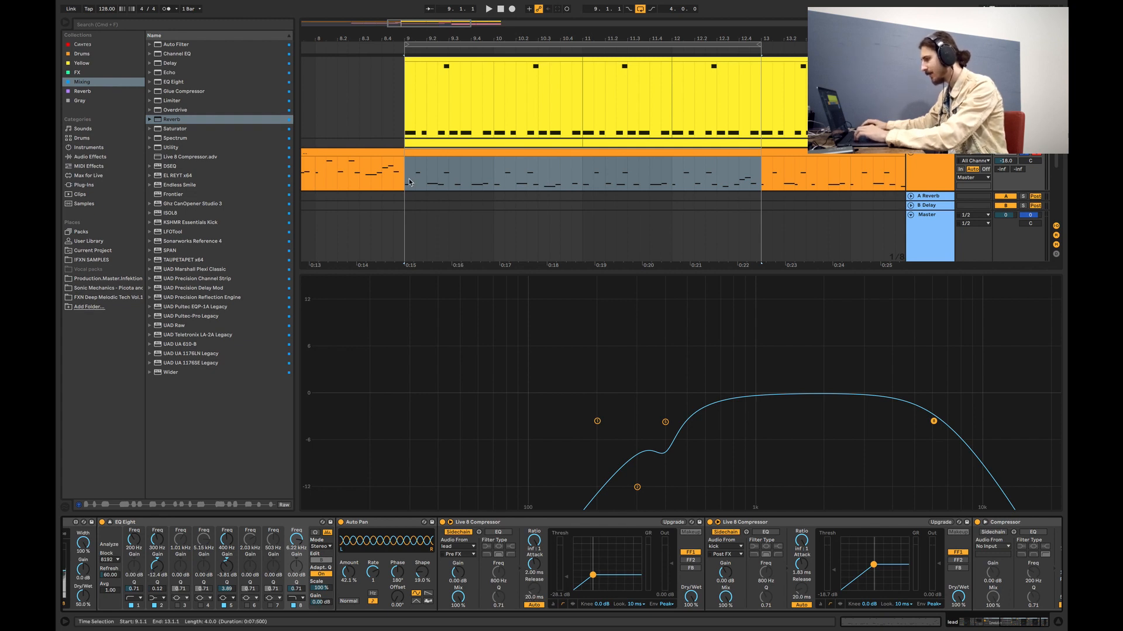
key(space)
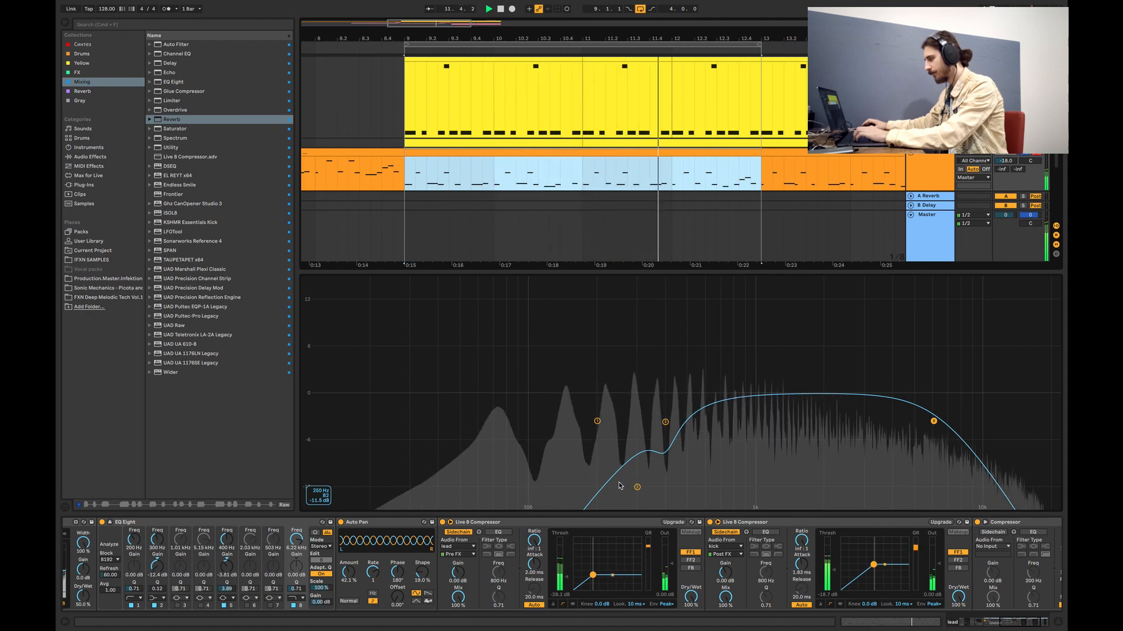
key(space)
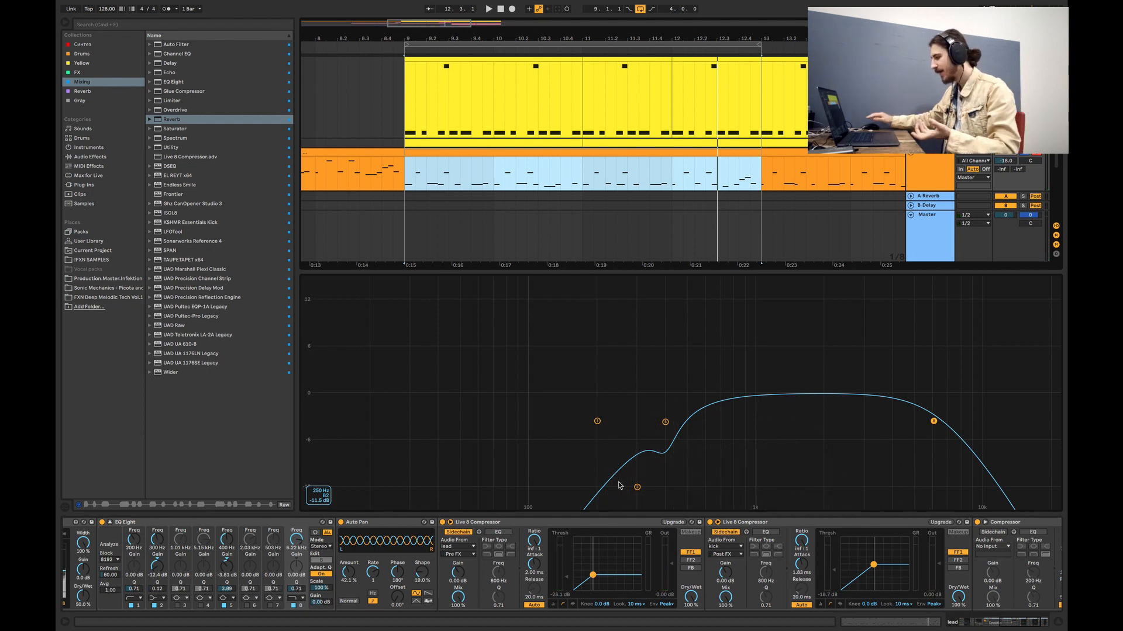
Compare the looped lead with Auto Pan off and on, and set the Auto Pan Amount to 40.5 %.
click(341, 522)
key(space)
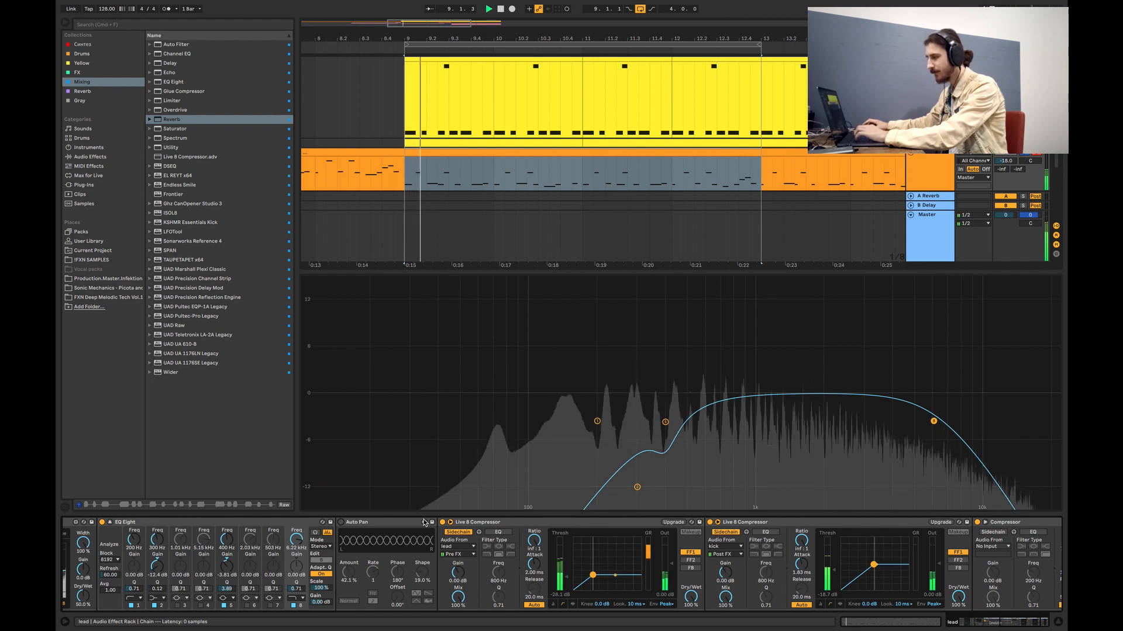
click(341, 522)
key(space)
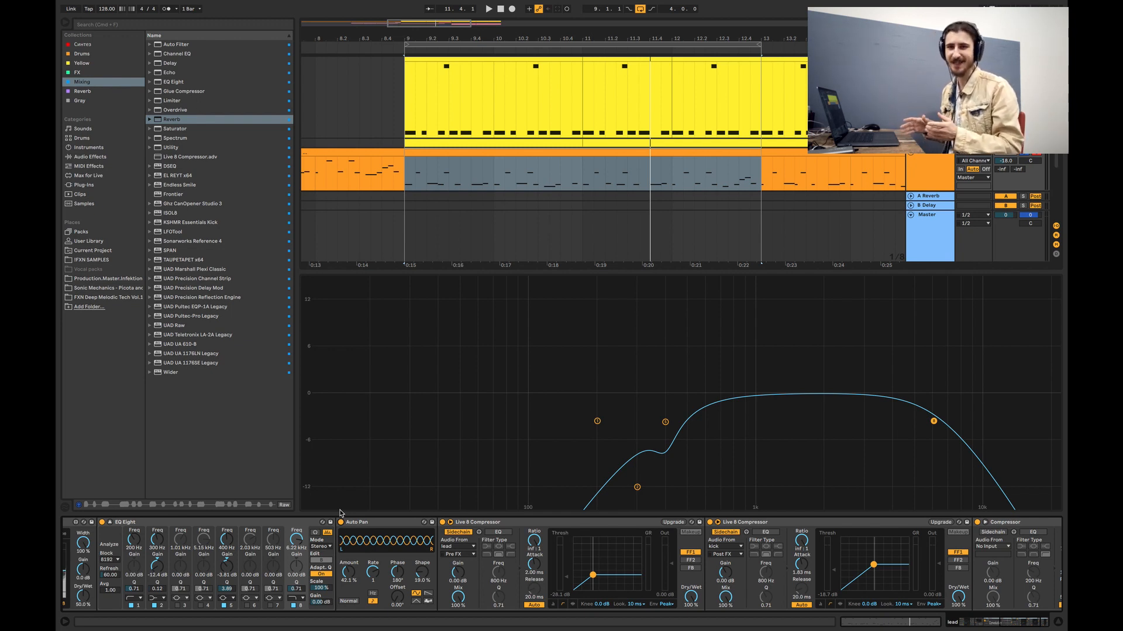
drag(348, 572, 348, 576)
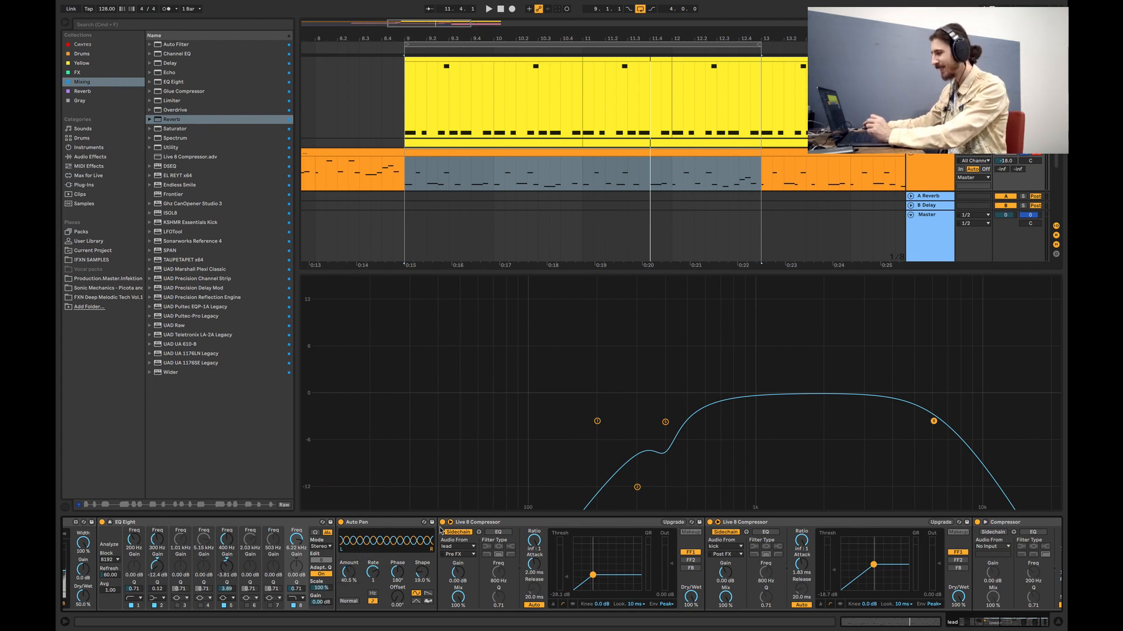
click(416, 523)
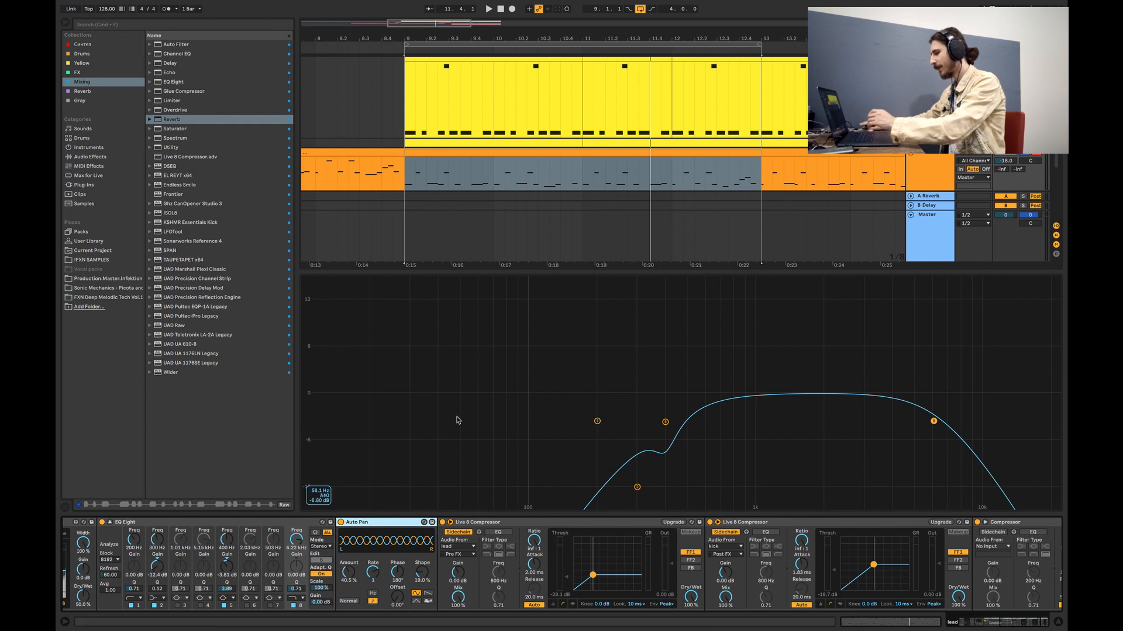
Play the looped lead with both Live 8 Compressors turned off, turn off the following Compressor too, and stop playback.
scroll(670, 545, right, 3)
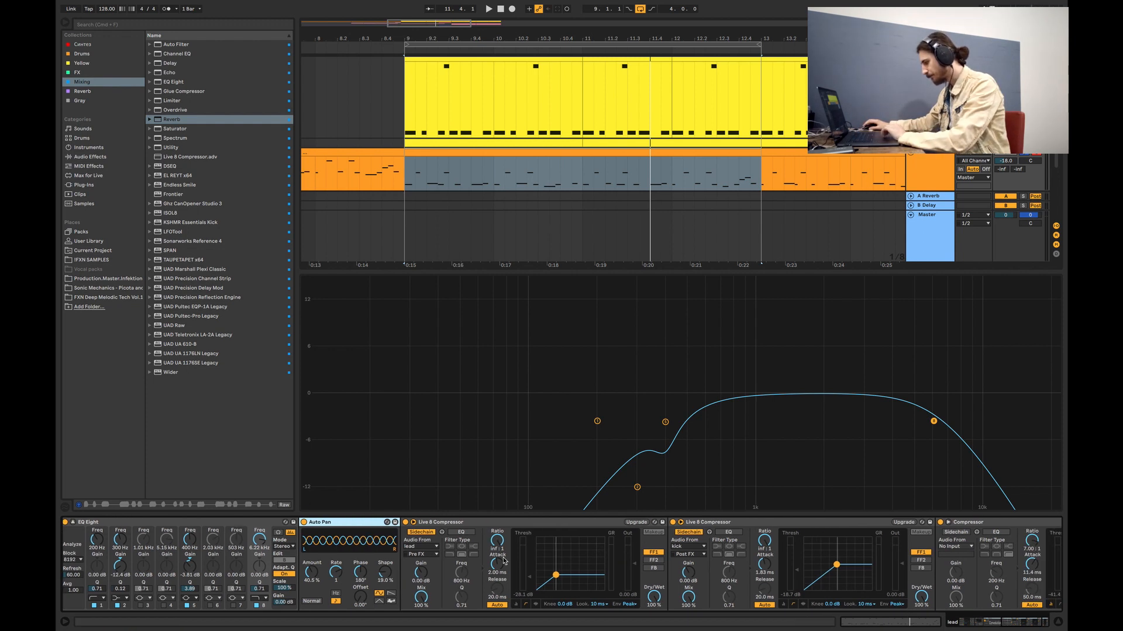
click(396, 523)
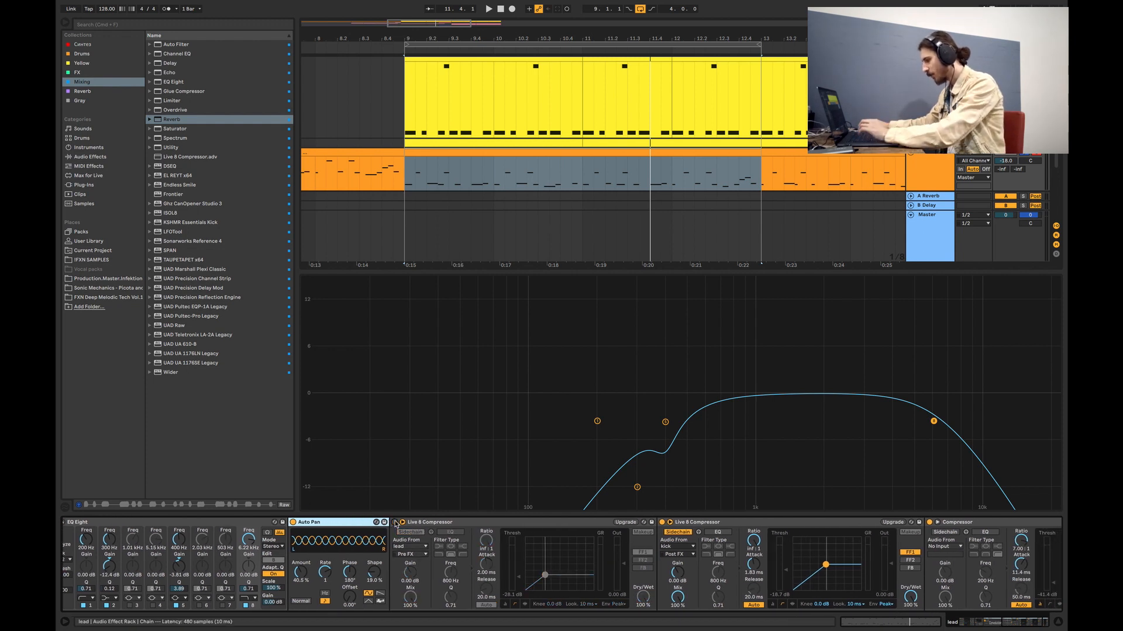
click(662, 522)
key(space)
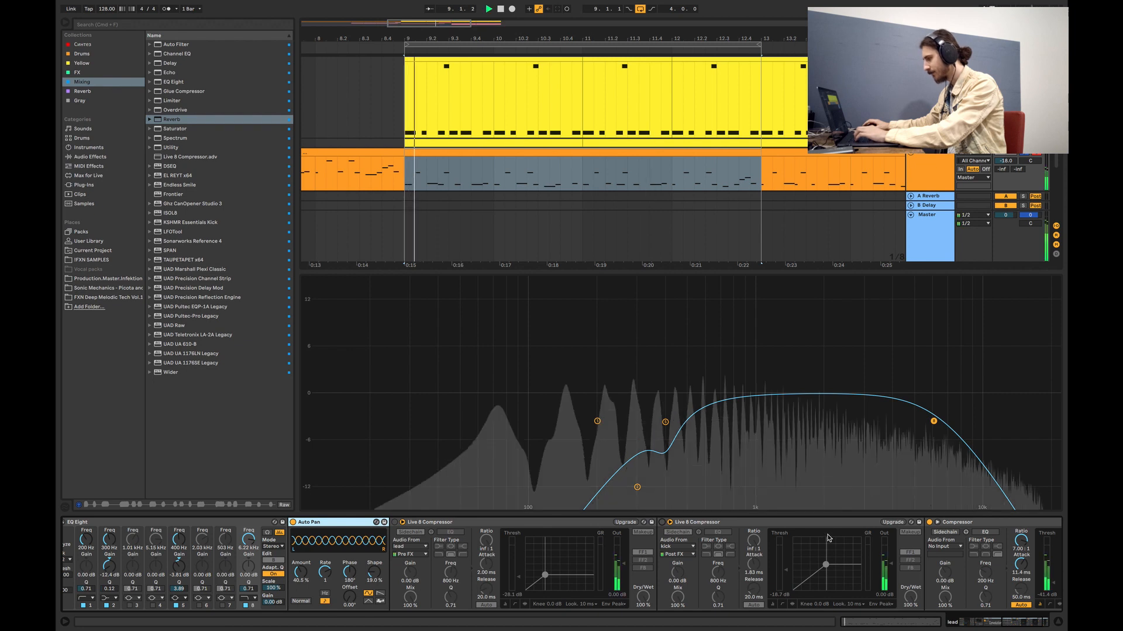
click(929, 523)
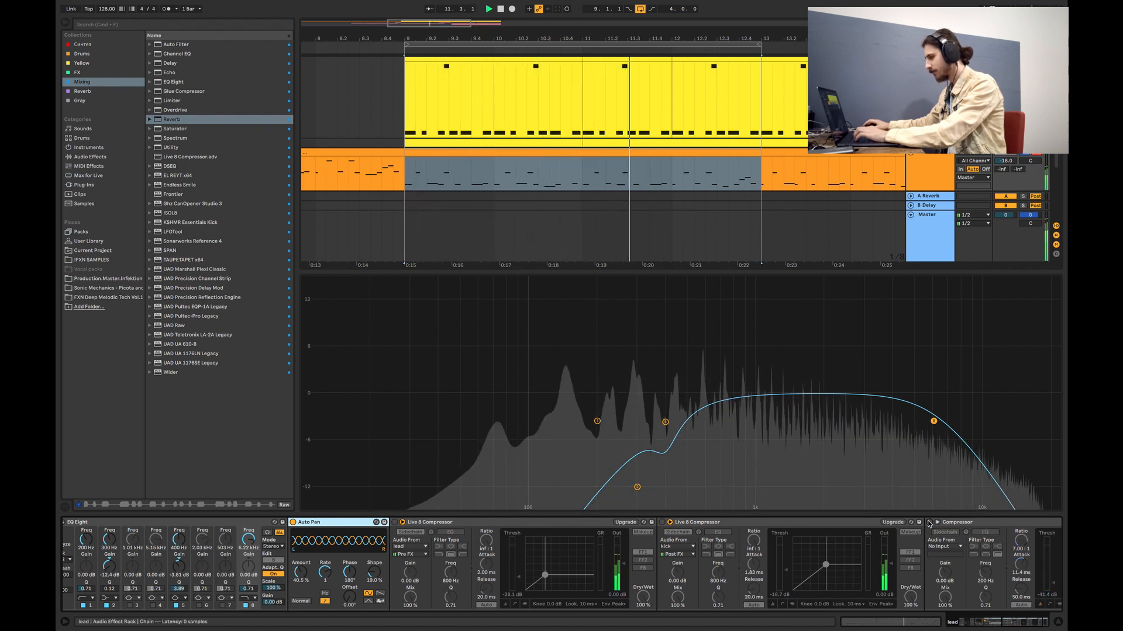
key(space)
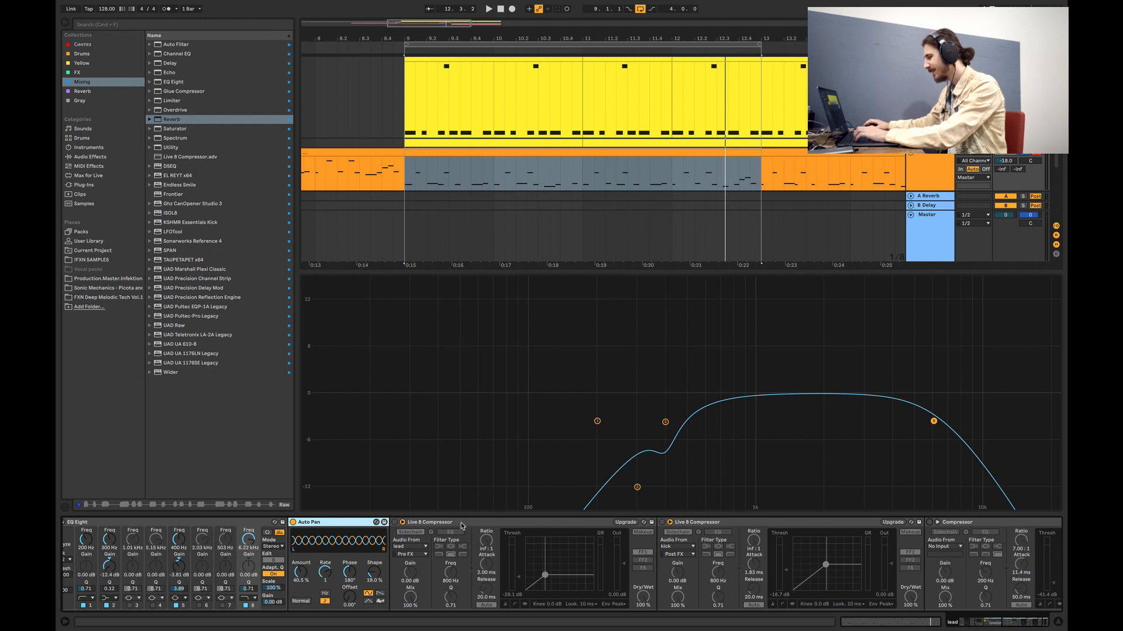
Turn on the lead-sidechained Live 8 Compressor, audition it in the loop, and turn on the kick-sidechained one too.
click(397, 533)
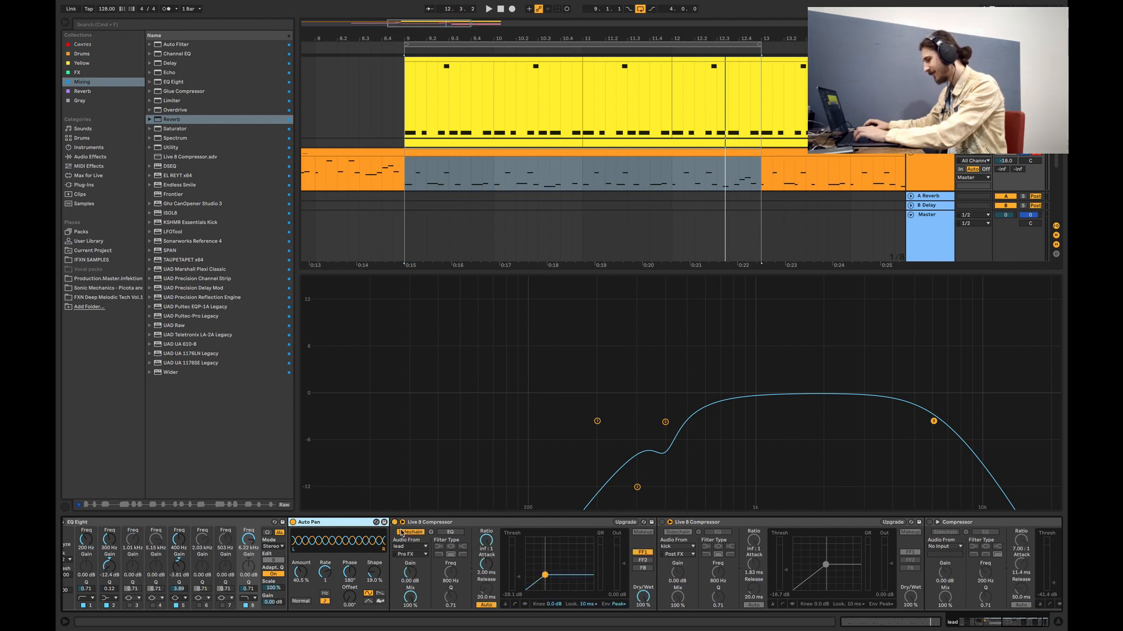
key(space)
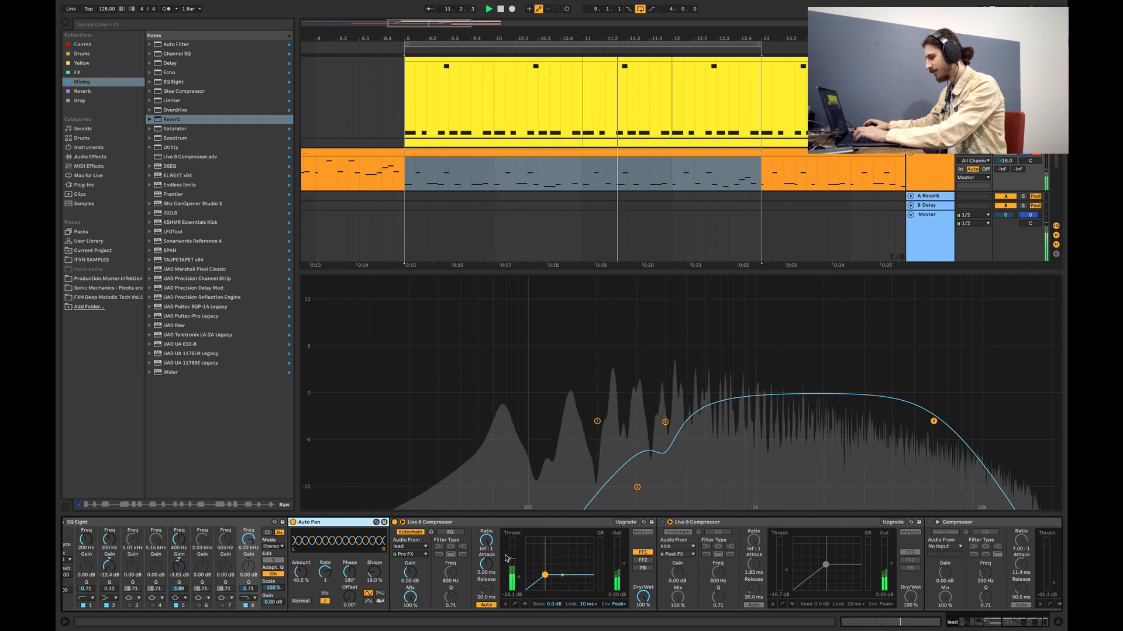
key(space)
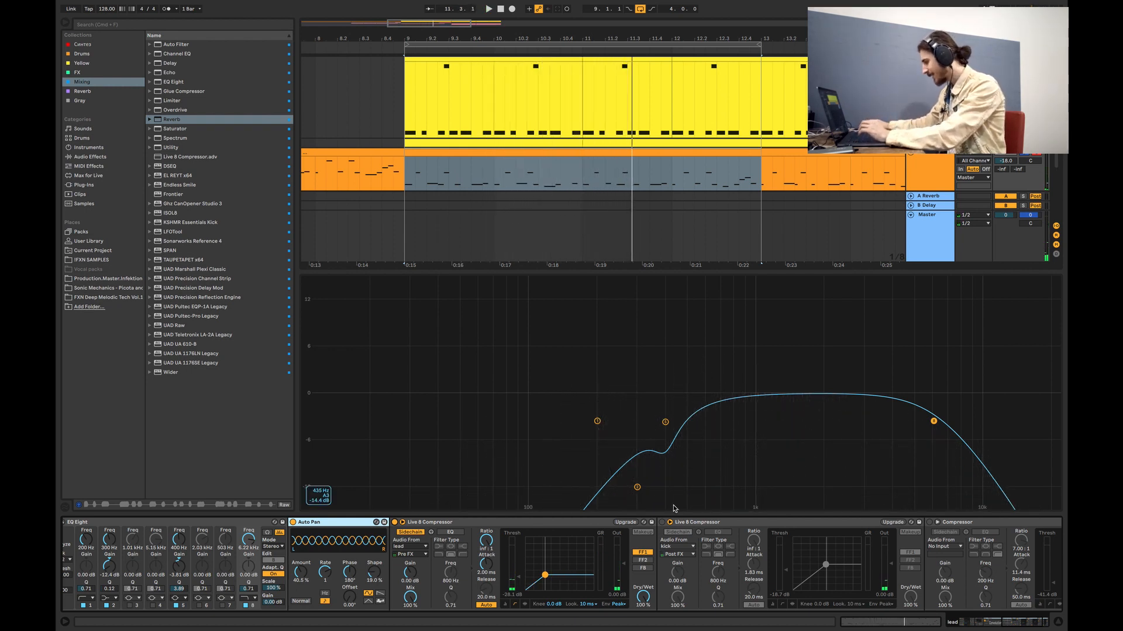
scroll(670, 532, right, 3)
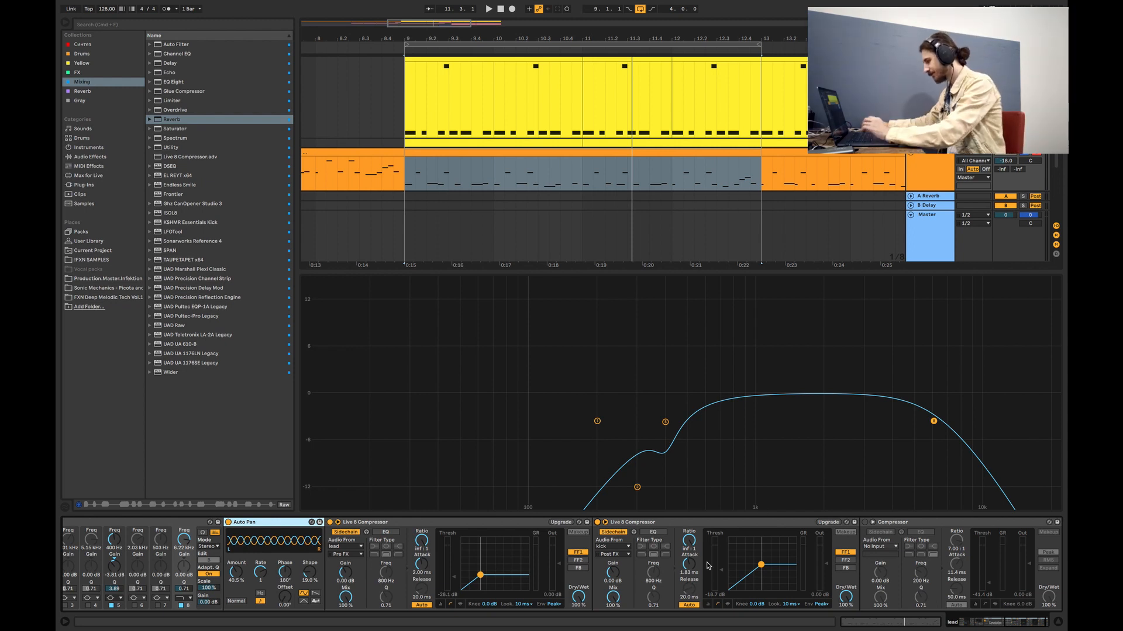
key(super+s)
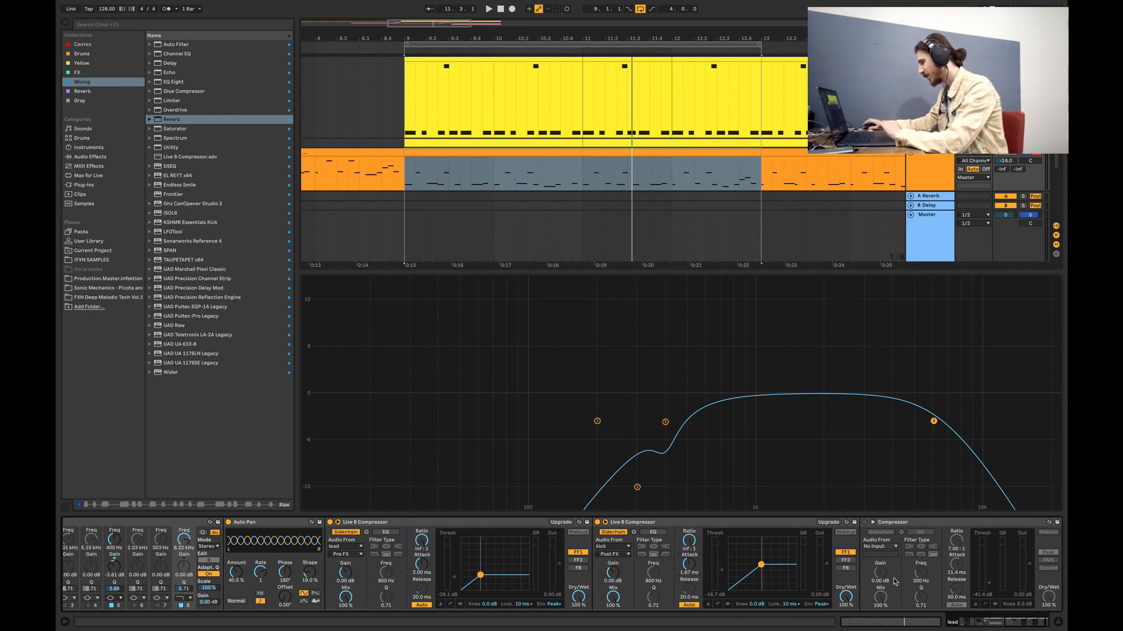
Turn on the last Compressor with its Ratio at inf : 1, and set the kick-sidechained Live 8 Compressor's Attack to 2.00 ms.
scroll(872, 570, right, 2)
click(806, 529)
click(800, 522)
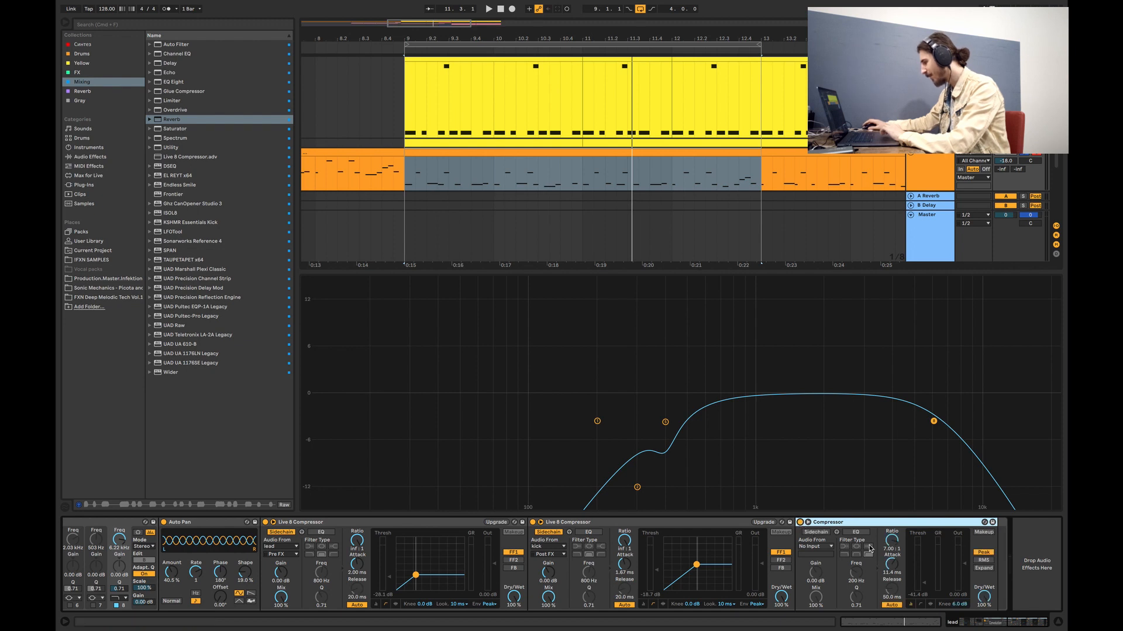
click(890, 544)
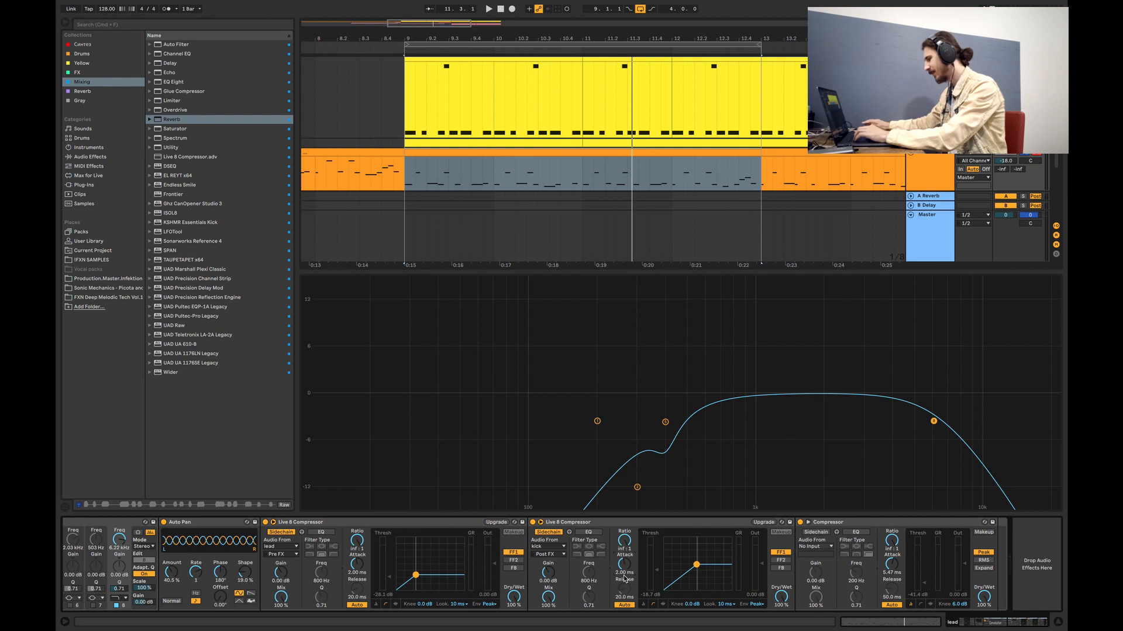
Raise the last Compressor's Attack to about 9 ms while the looped lead plays, and stop playback.
key(space)
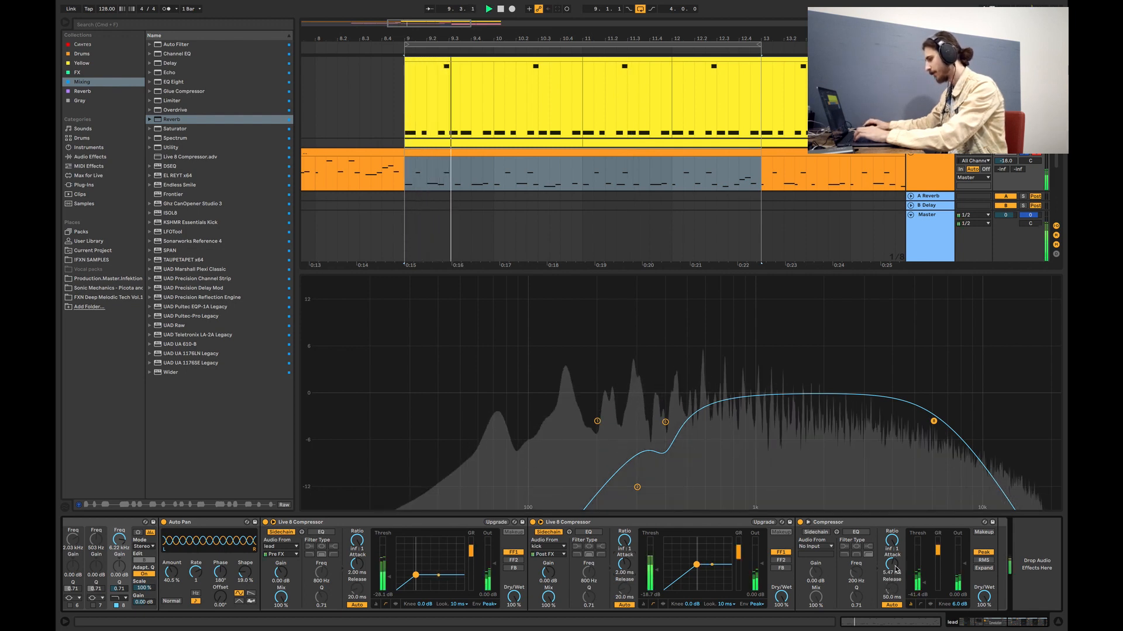
mouse_move(892, 565)
mouse_down()
mouse_move(891, 577)
mouse_move(891, 563)
mouse_up()
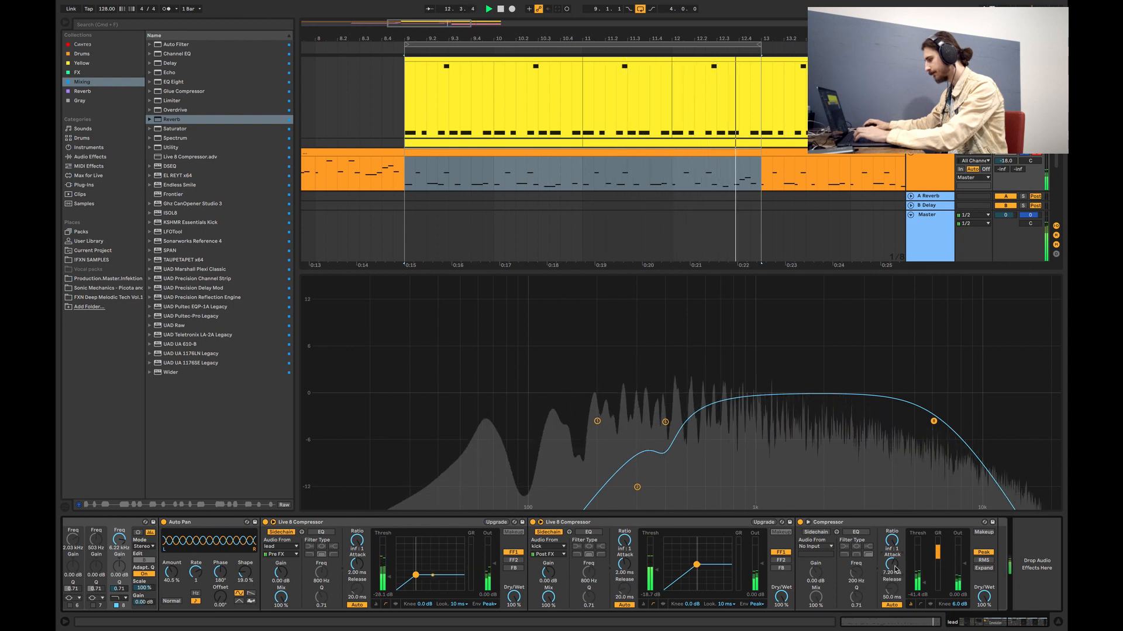
key(space)
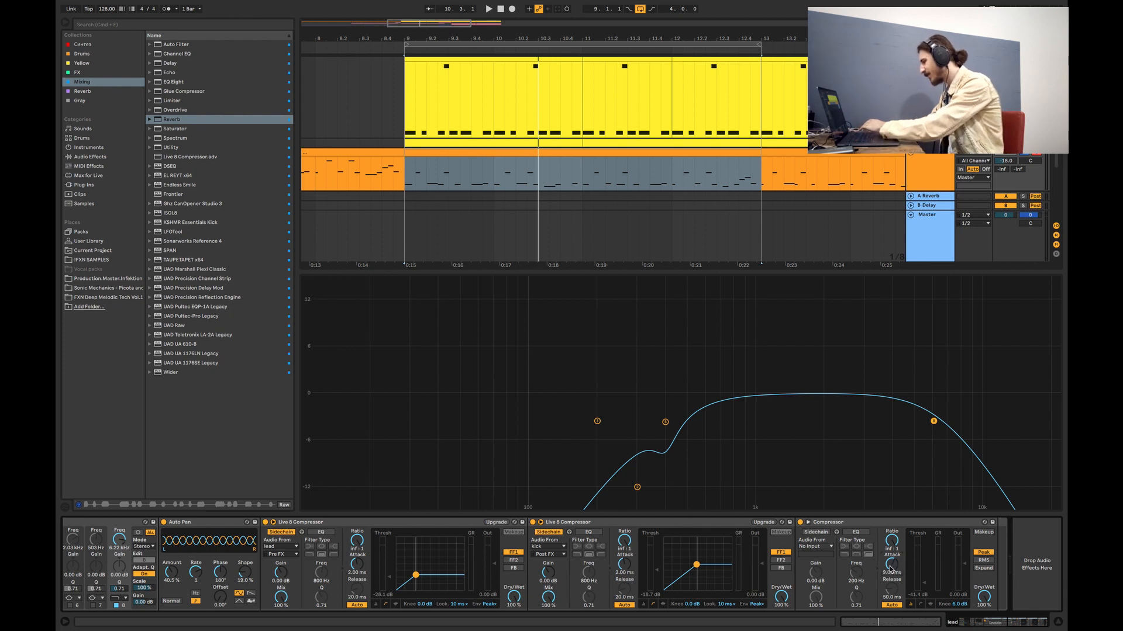
Play the looped lead again, stop it, and show the Saturator near the start of the lead's device chain.
key(space)
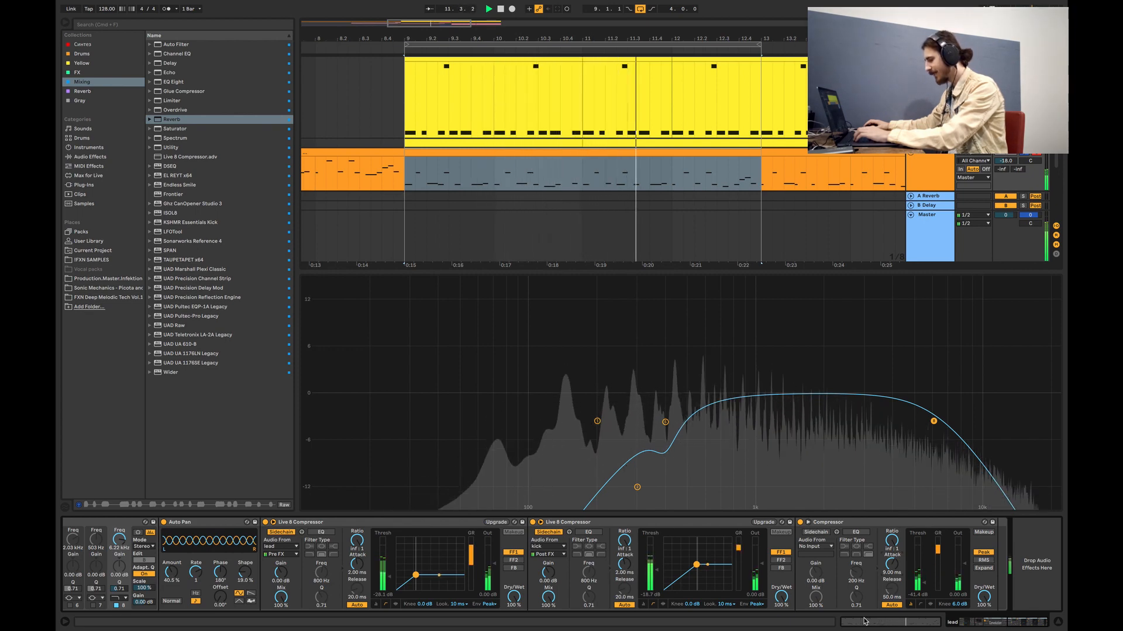
click(986, 624)
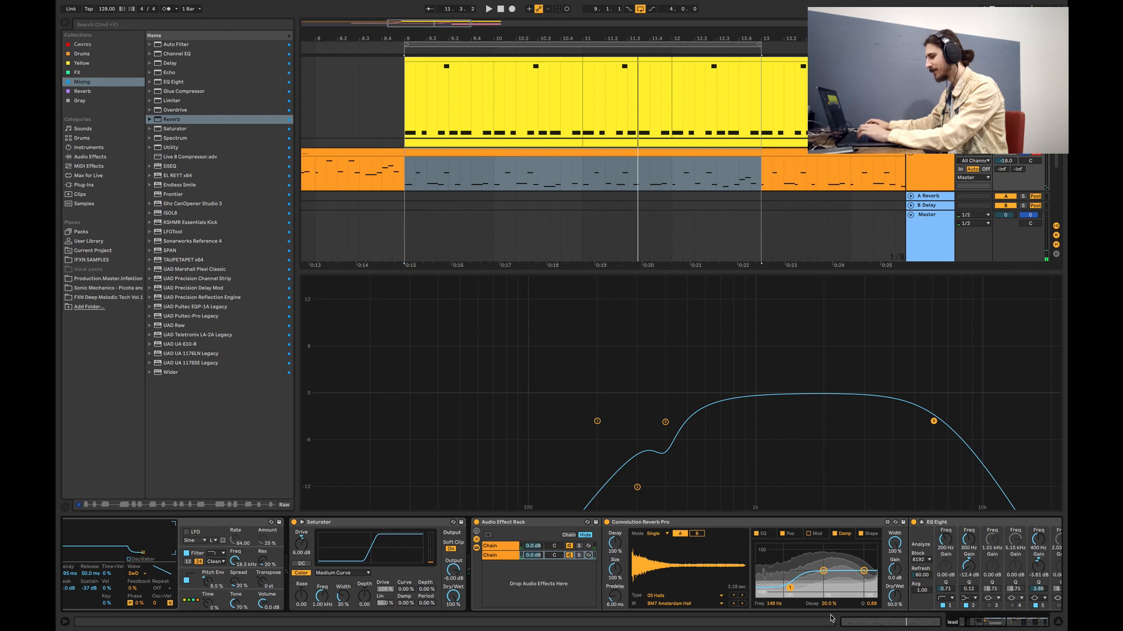
click(364, 525)
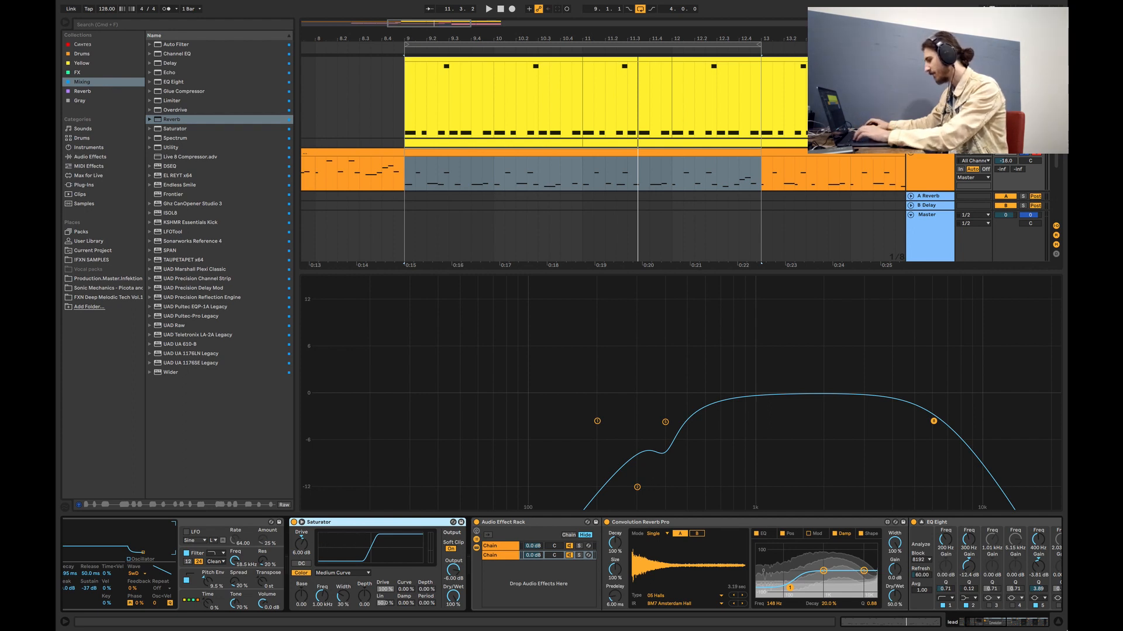
Close the device view, fold the lead and tom tracks, and fold the low group in a wider arrangement view.
click(1058, 624)
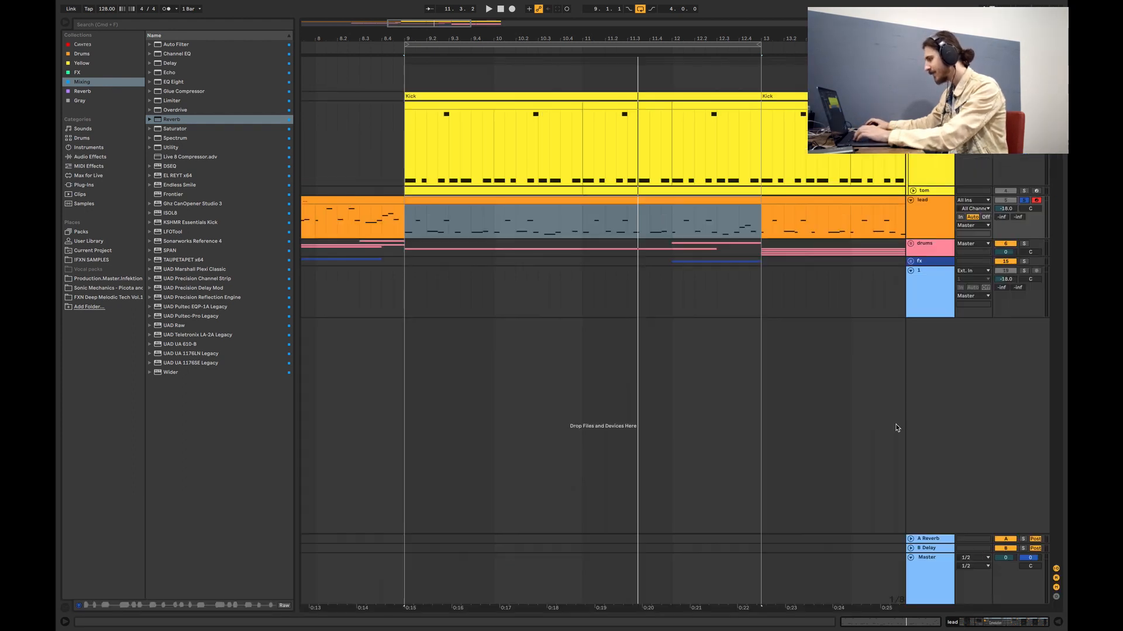
click(910, 199)
click(910, 105)
click(927, 96)
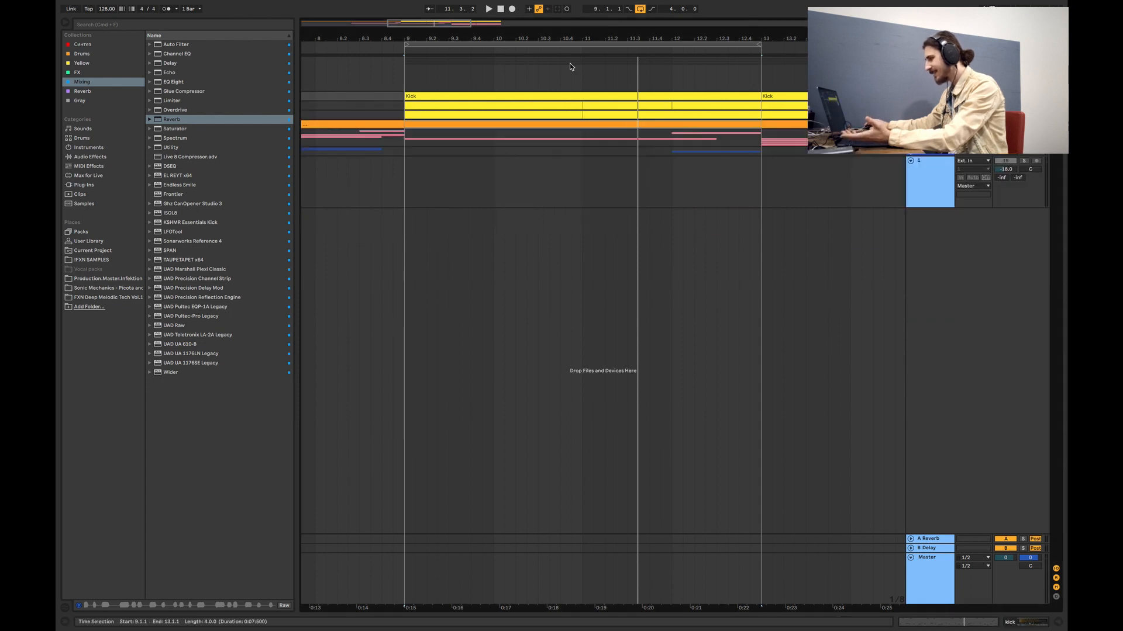
drag(453, 23, 453, 7)
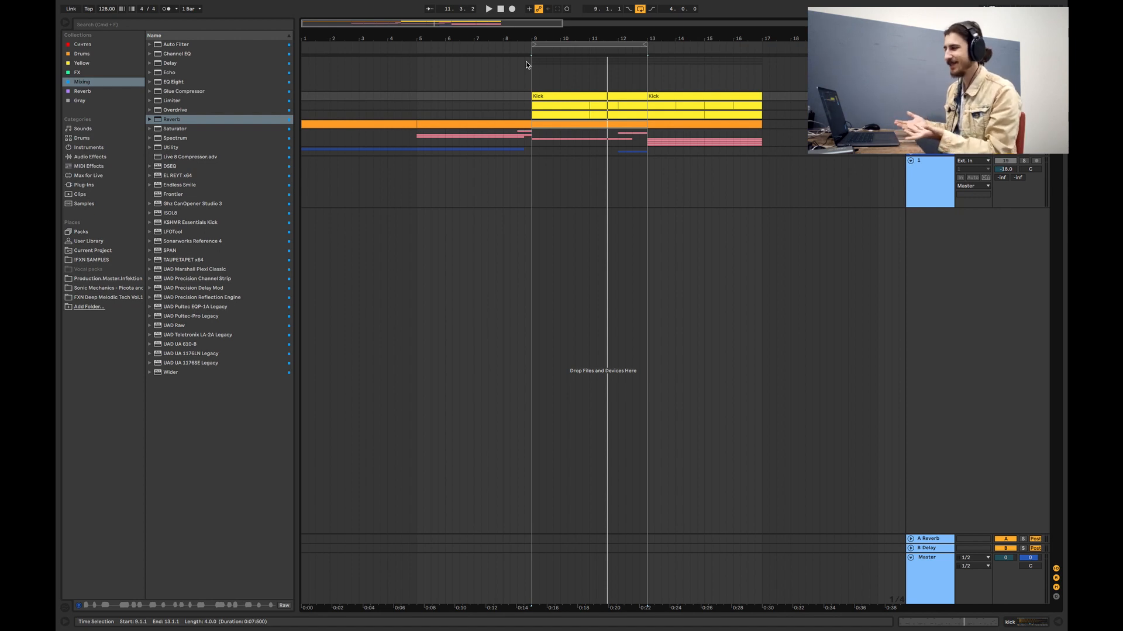
drag(449, 24, 430, 49)
click(910, 61)
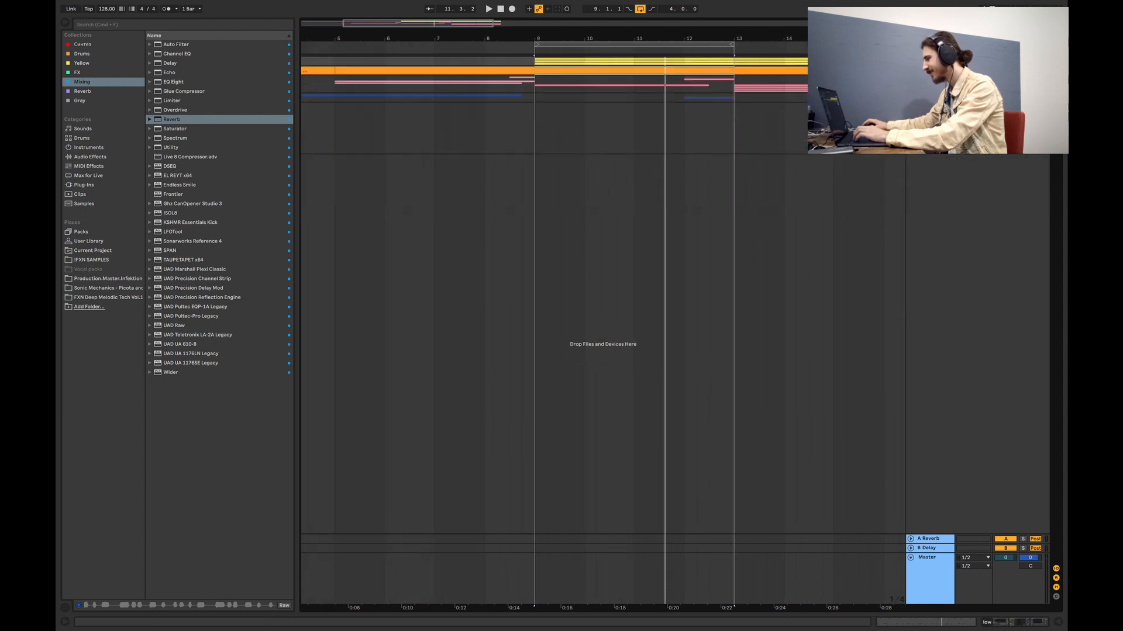
Unfold the drums group and its hi-hat track, solo the hi-hat, and play it from bar 9.
click(910, 79)
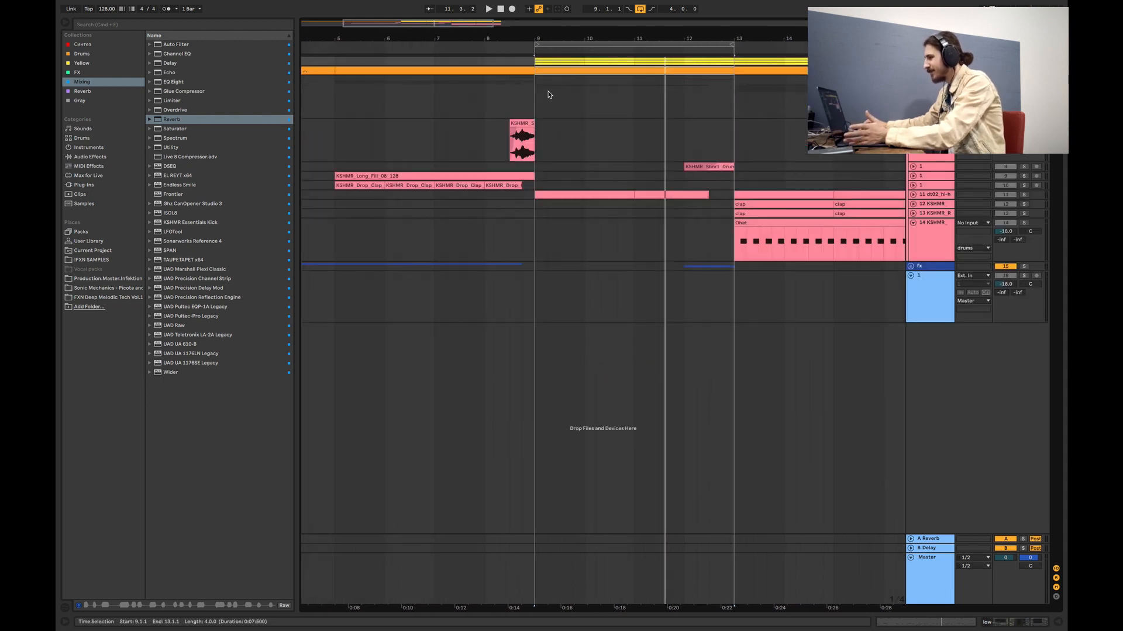
drag(427, 22, 430, 30)
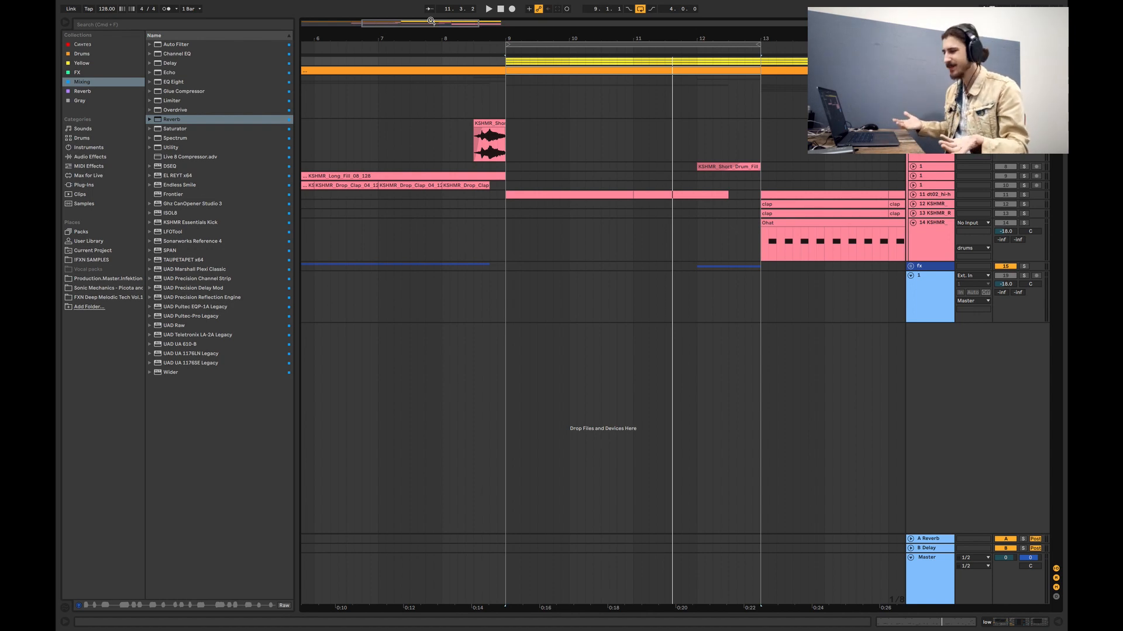
click(913, 195)
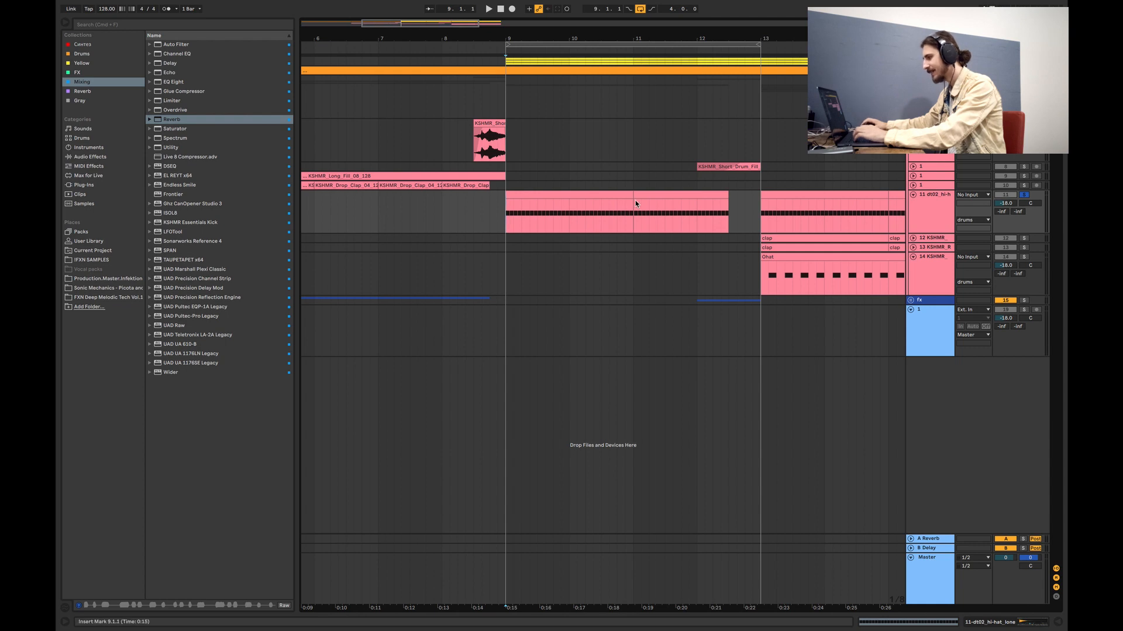
key(space)
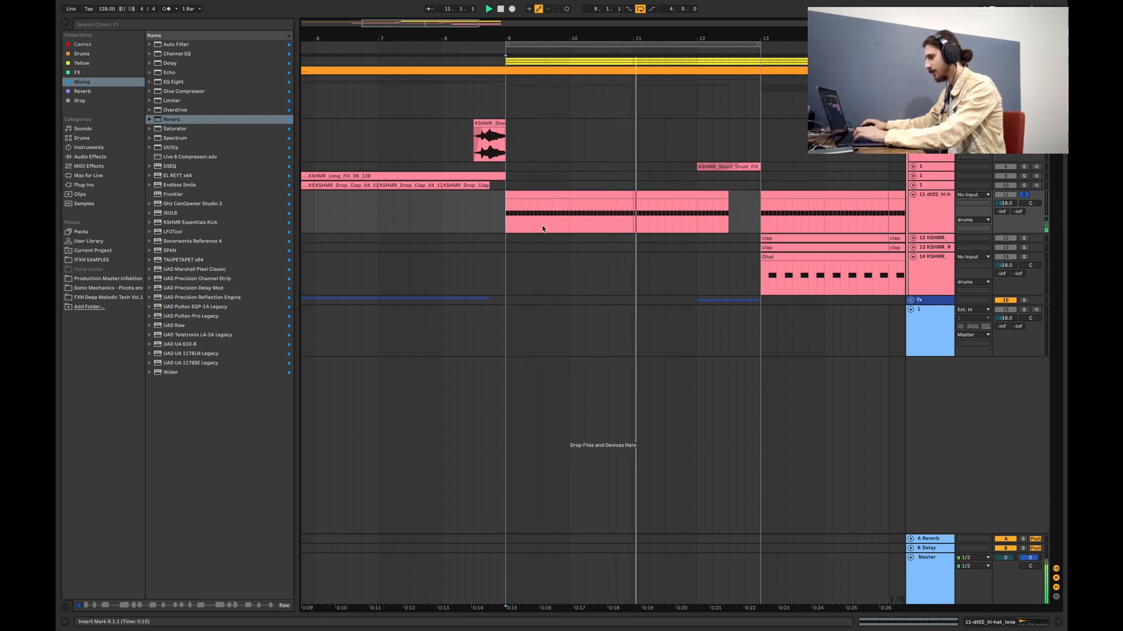
key(space)
key(space)
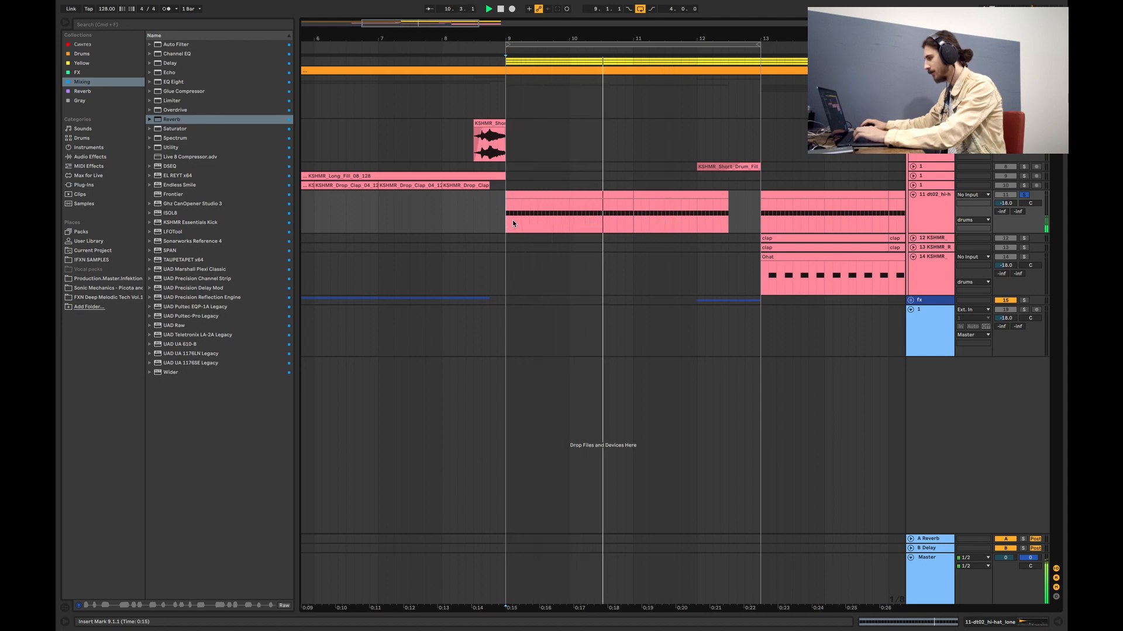
key(space)
Turn off the arrangement loop, unfold the clap track, and place the insert marker at bar 13.
drag(456, 22, 654, 22)
click(640, 9)
click(473, 239)
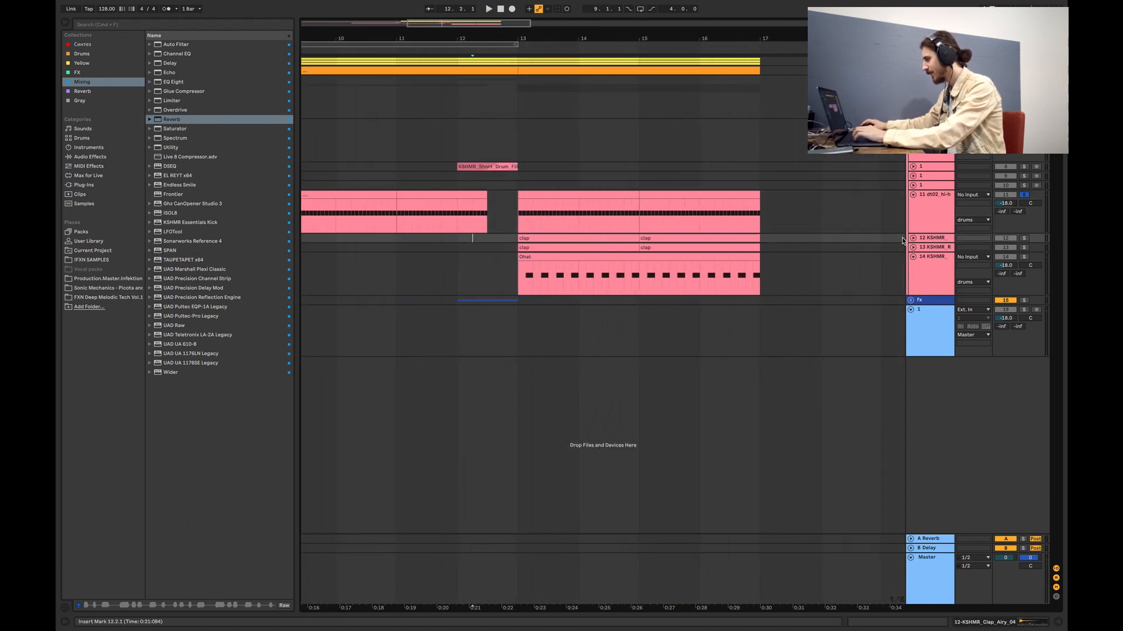
click(913, 238)
click(482, 262)
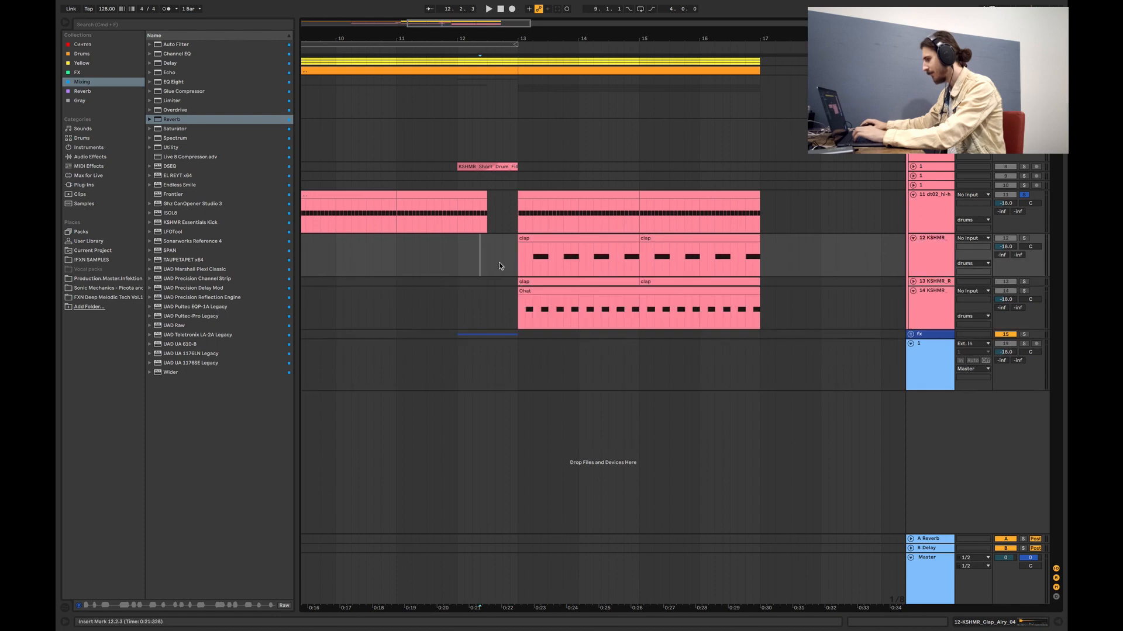
click(524, 259)
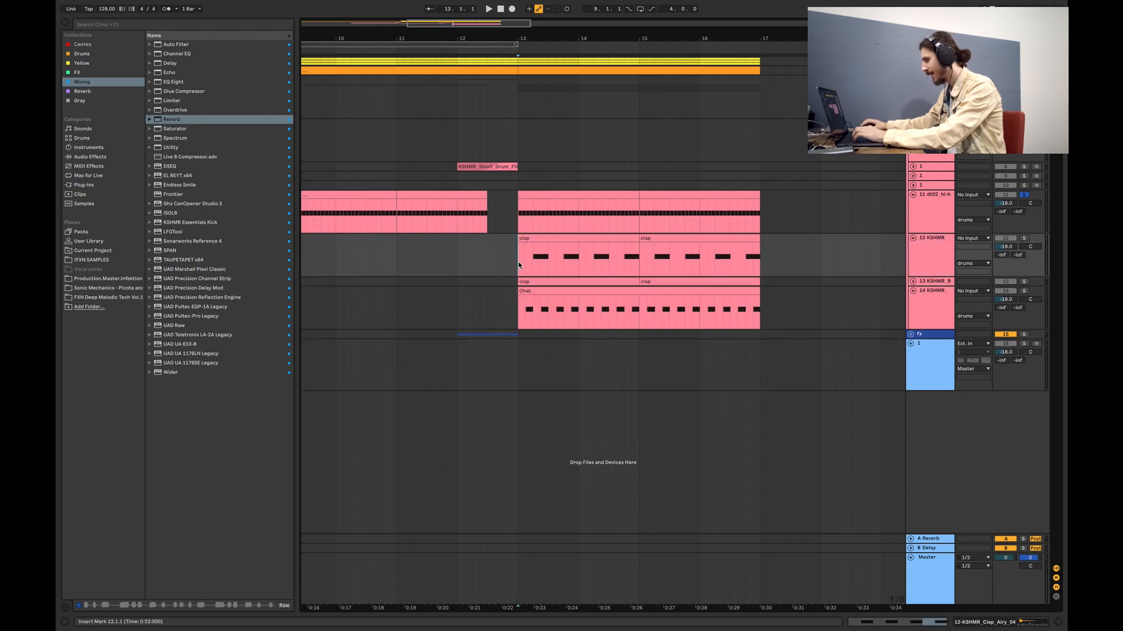
Unfold the track below the claps, rename it and its clips "ride", and solo the clap and ride tracks.
click(912, 282)
click(484, 328)
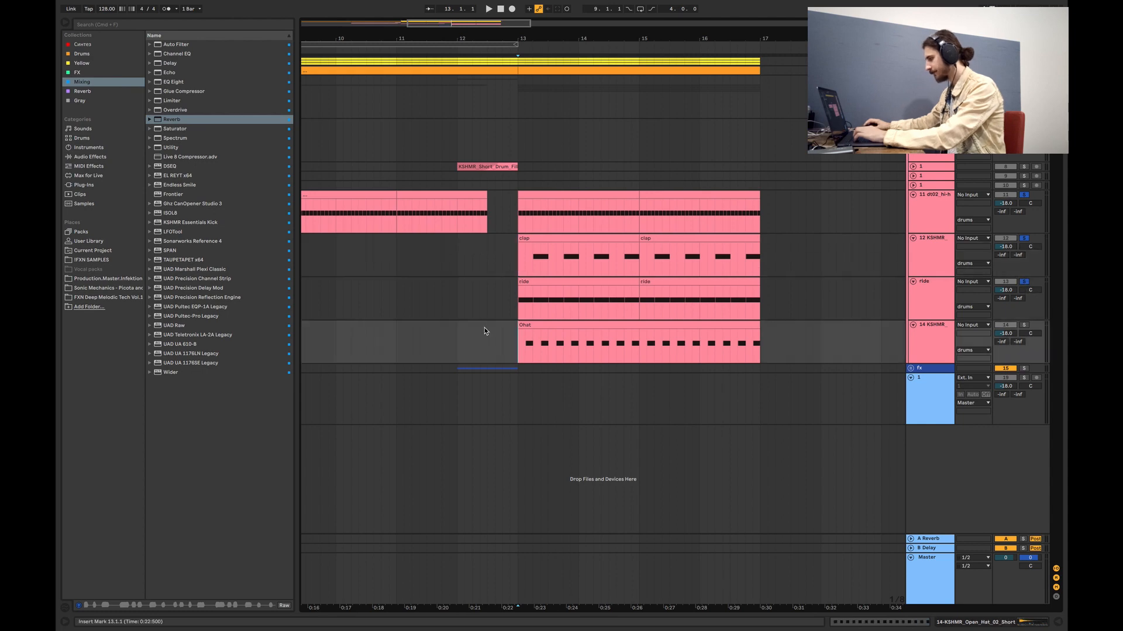
Play the soloed drum tracks from just before bar 13, add the open hat to the solo, and stop playback.
key(space)
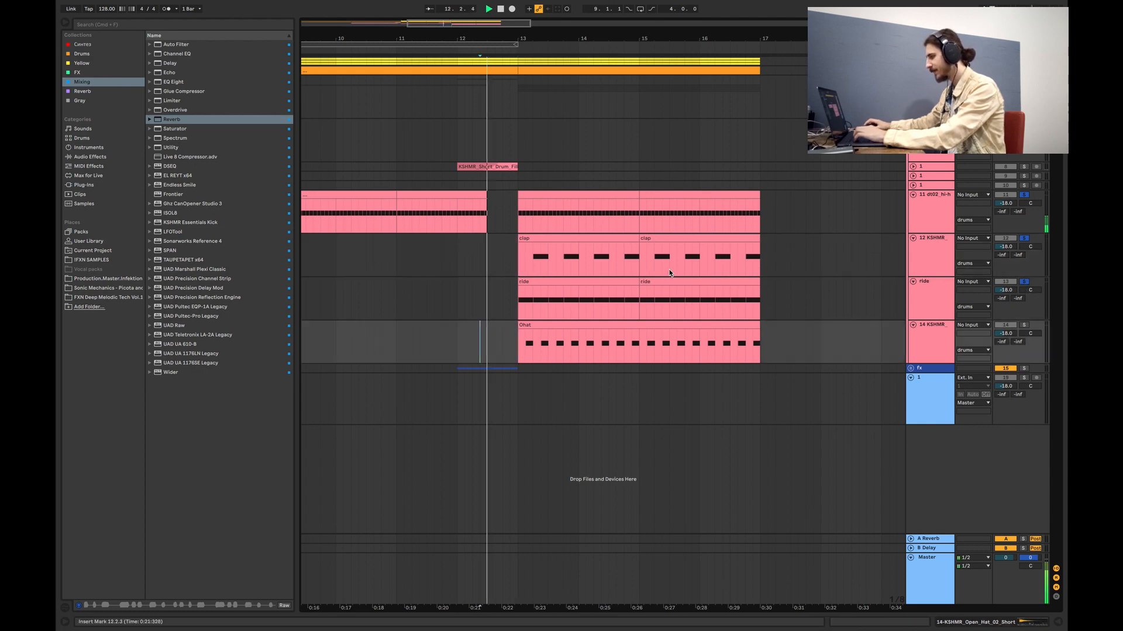
click(1025, 327)
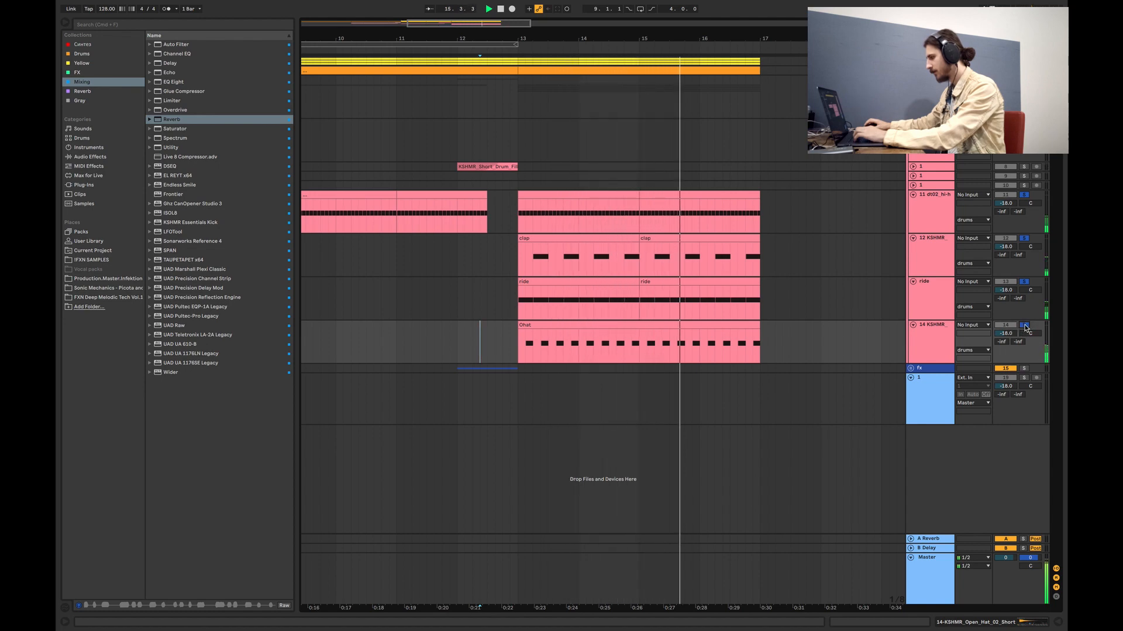
drag(668, 39, 668, 18)
key(space)
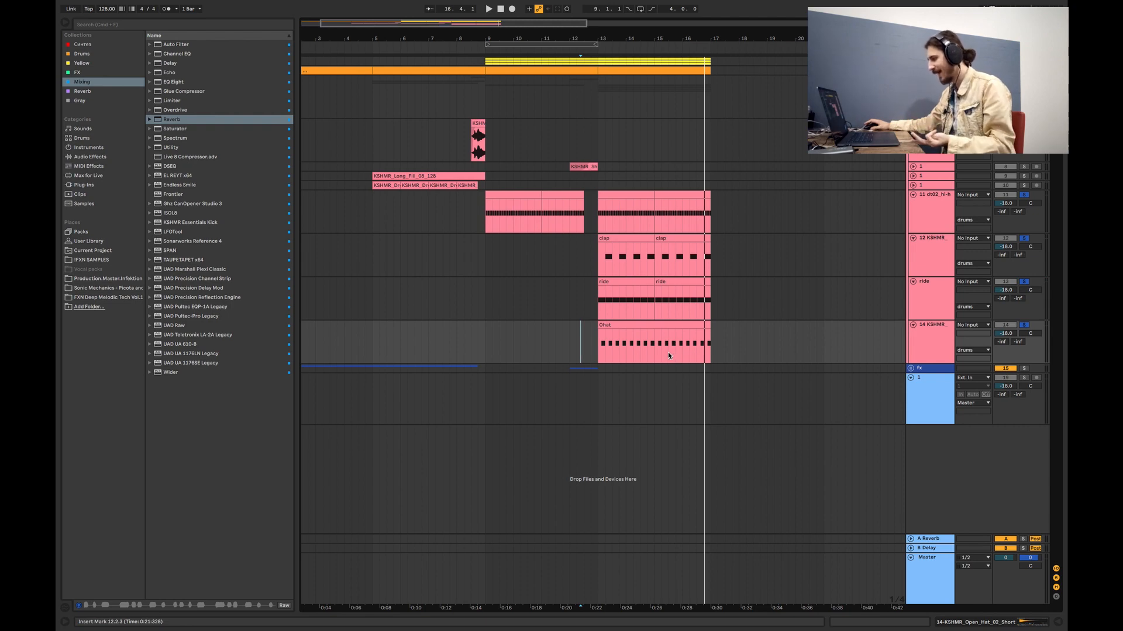
Open the first ride clip, select individual C3 notes to examine its quarter-note pattern, and close the clip view.
double_click(608, 290)
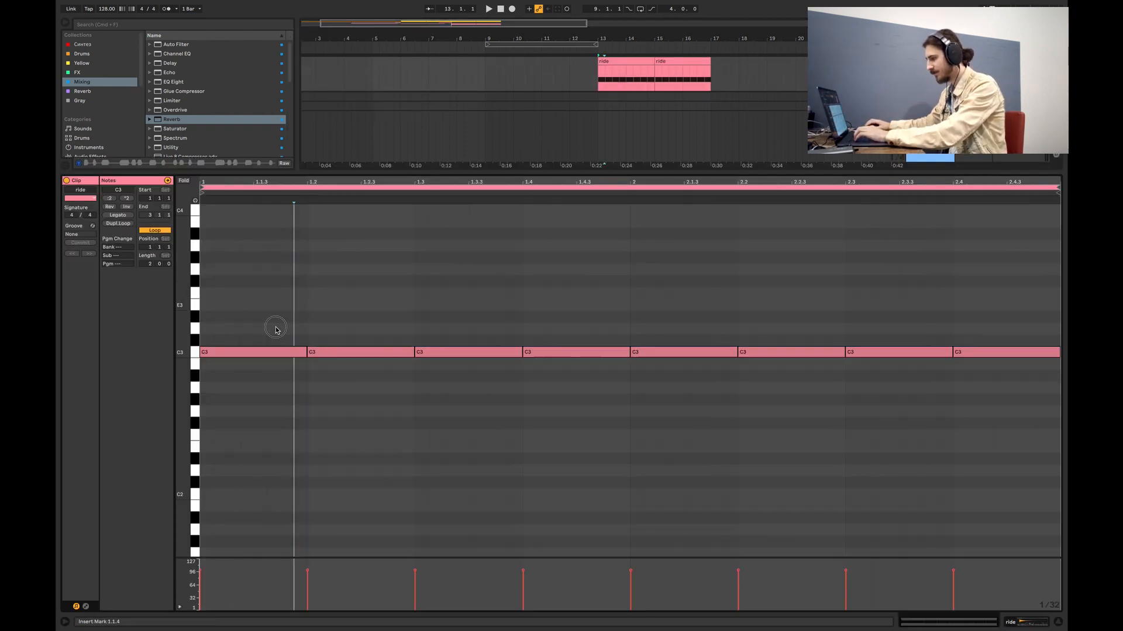
drag(275, 329, 230, 374)
mouse_move(249, 314)
mouse_down()
mouse_move(218, 407)
mouse_move(237, 399)
mouse_up()
drag(257, 311, 238, 399)
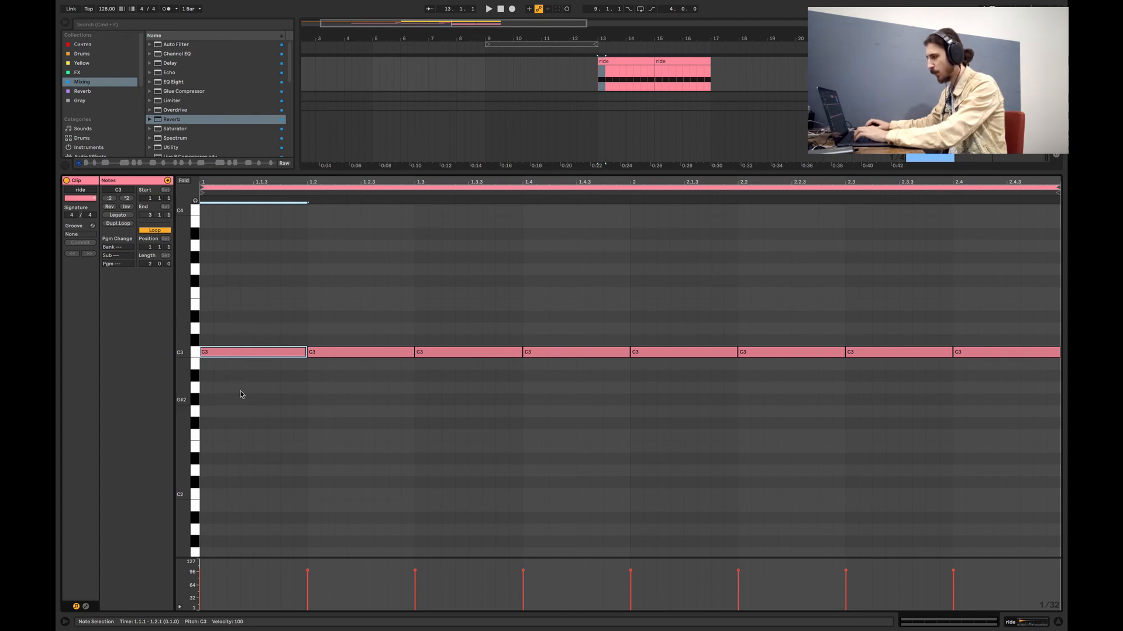
key(super+Right)
key(super+Right)
key(super+Right)
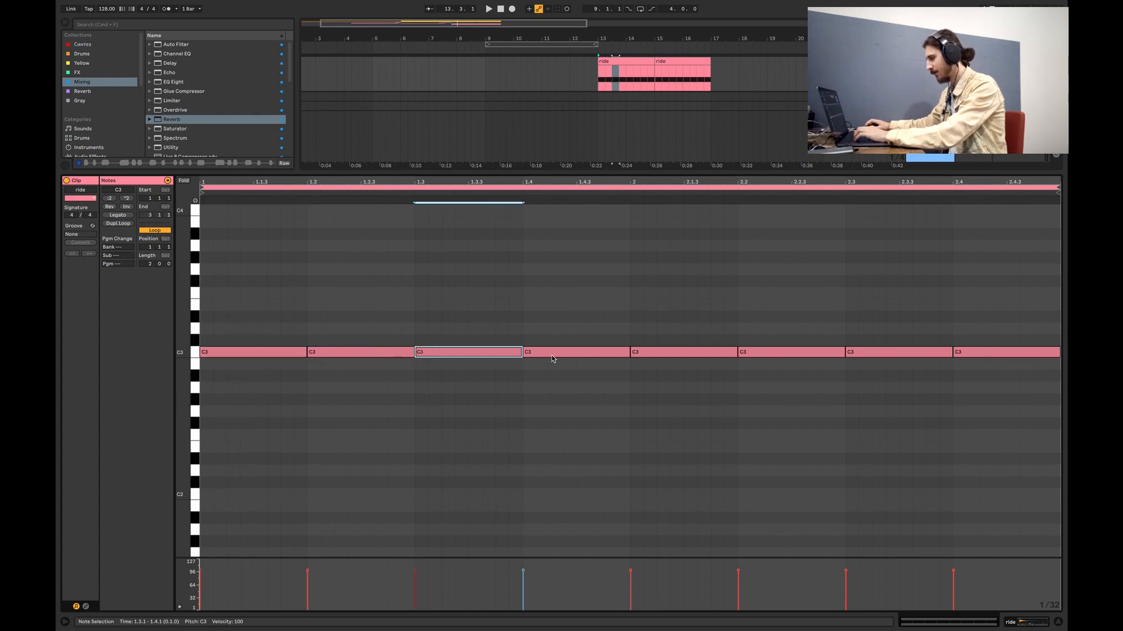
click(1058, 624)
Fold the hi-hat, clap, ride, open hat and drum fill tracks, and collapse the drums group.
click(562, 300)
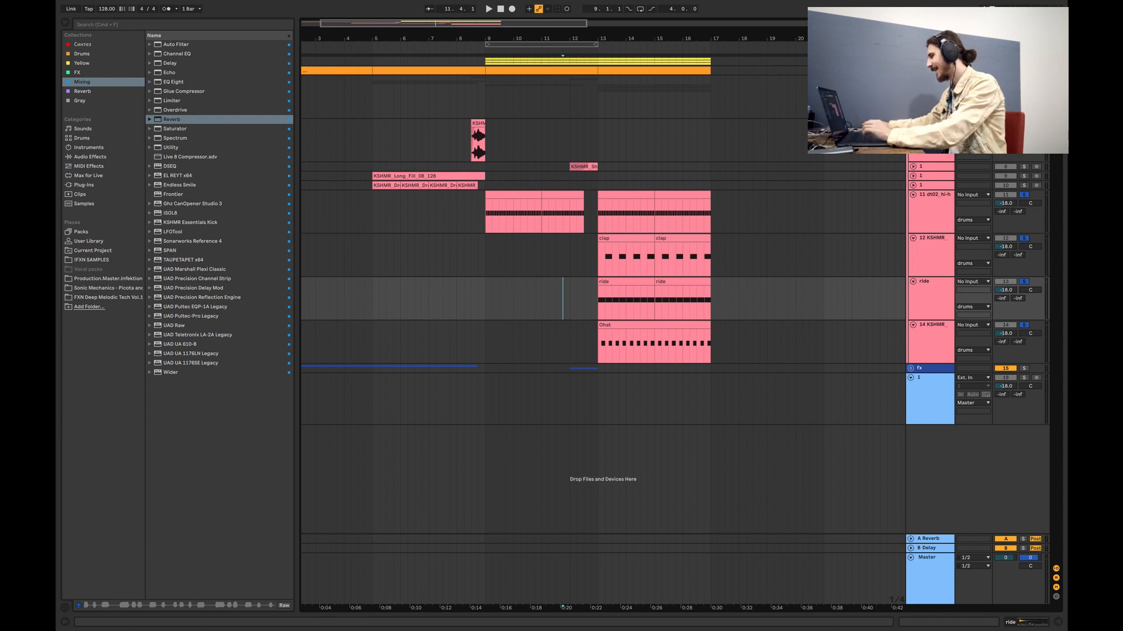
click(912, 194)
click(912, 204)
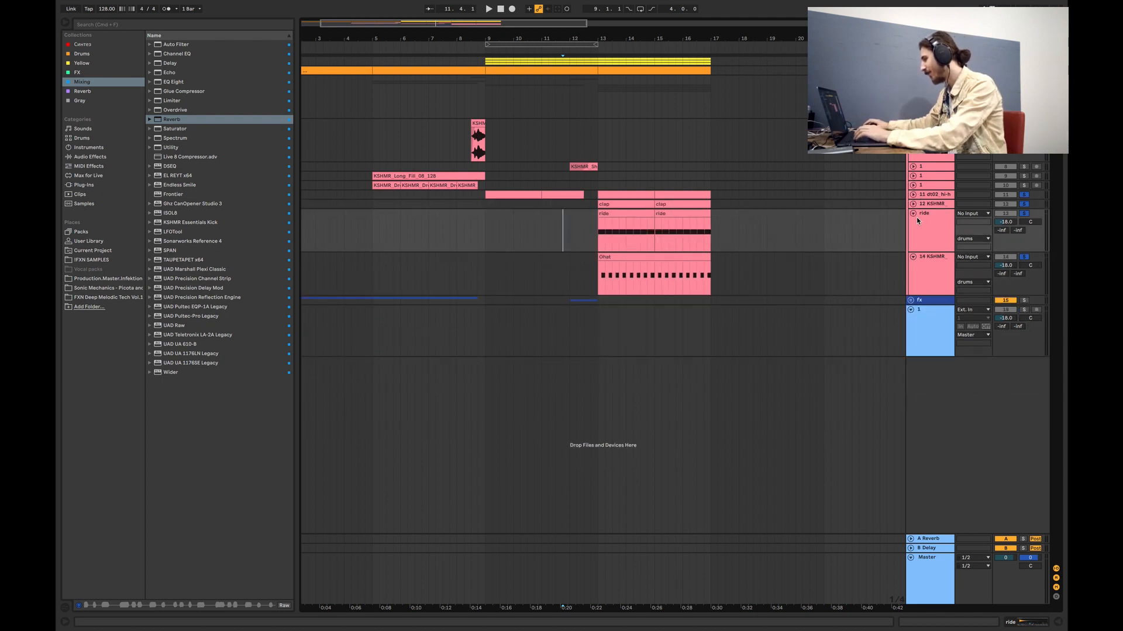
click(913, 214)
click(913, 223)
click(913, 123)
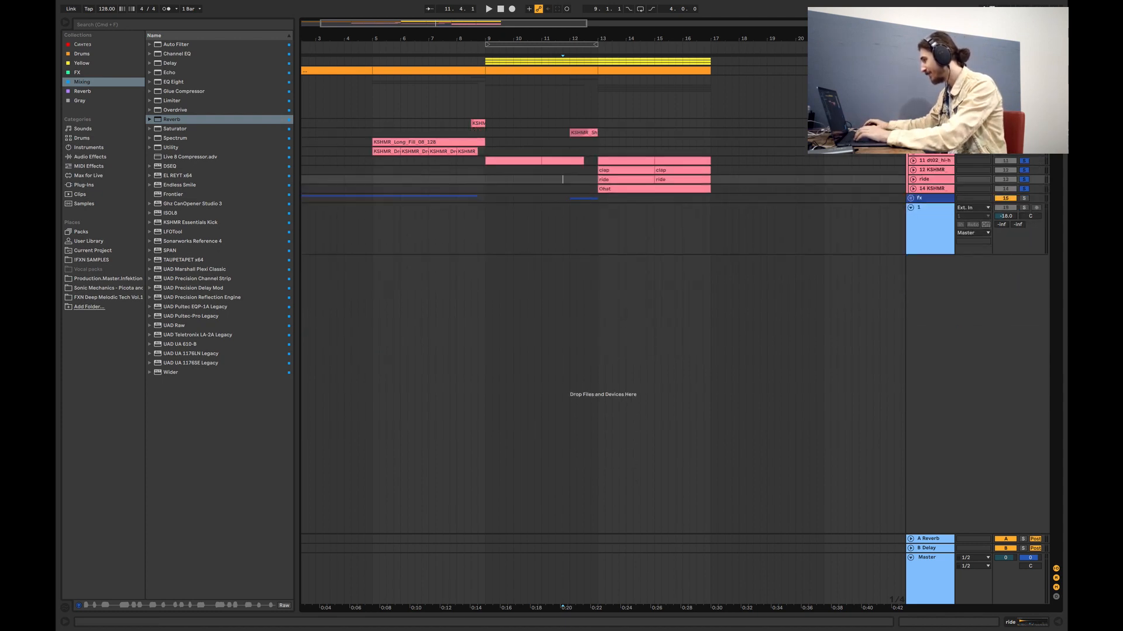
click(910, 80)
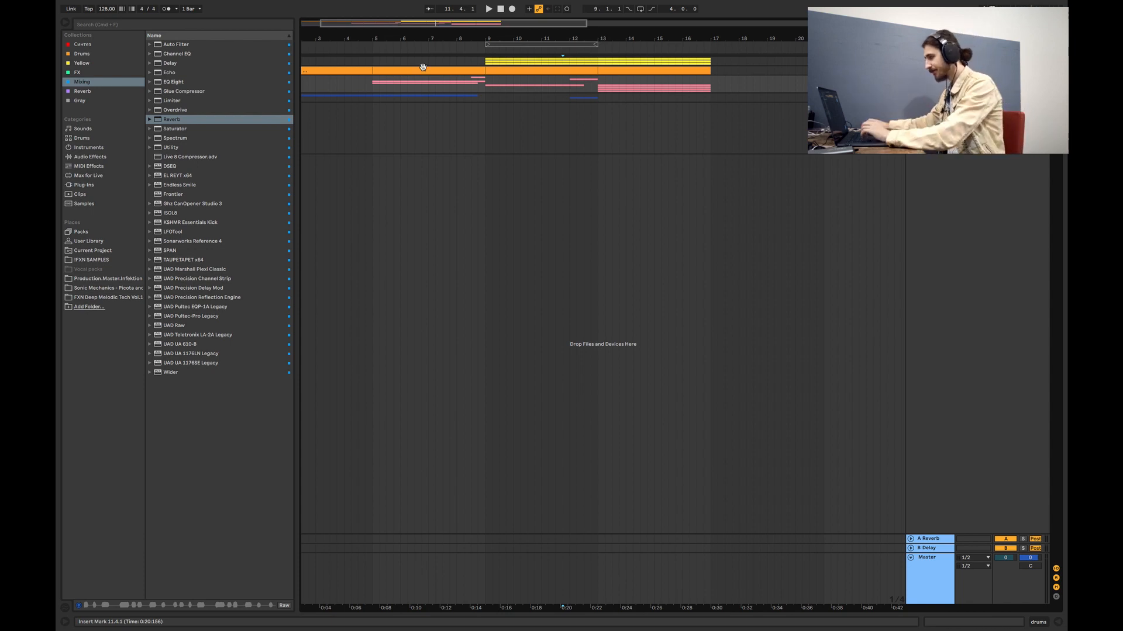
Show the whole arrangement and play it from bar 5 on the fx group.
drag(443, 25, 442, 20)
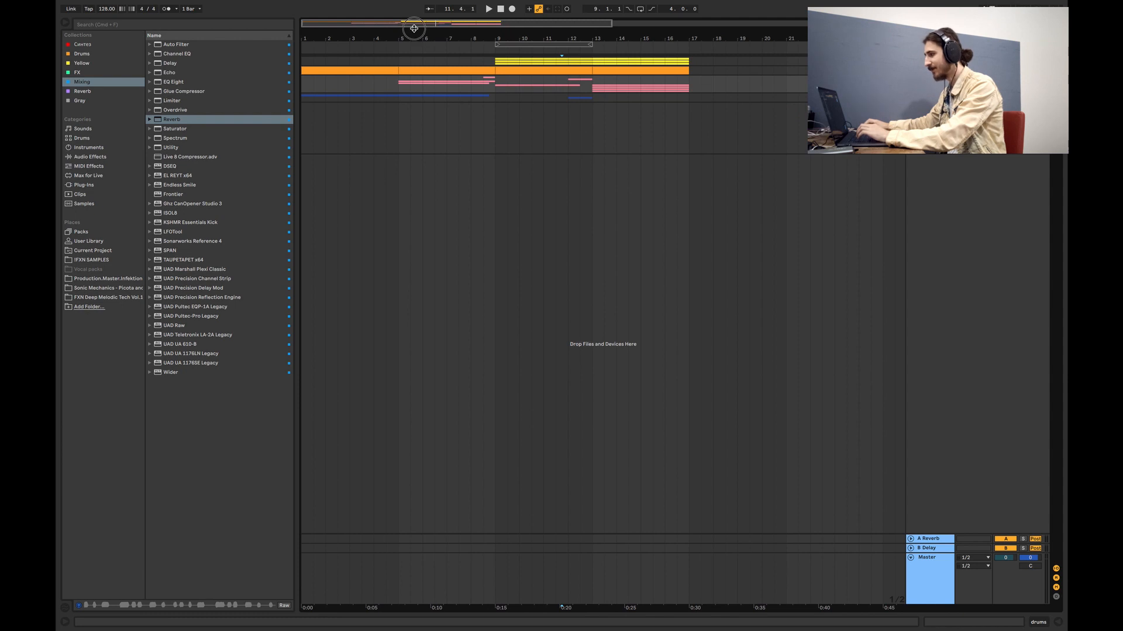
drag(620, 25, 621, 17)
click(373, 97)
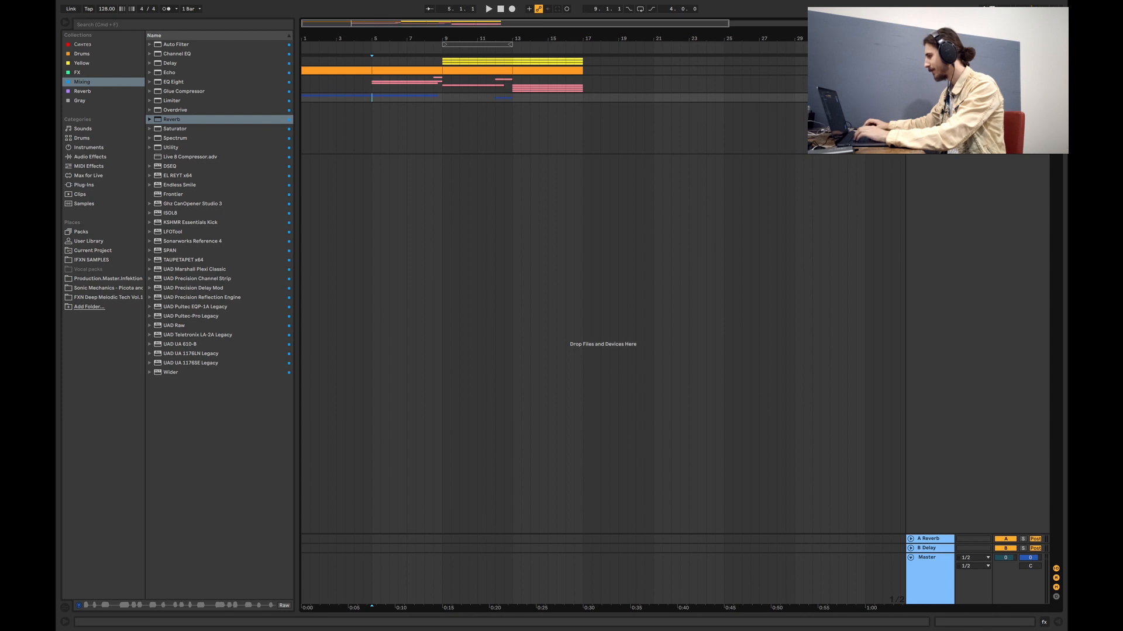
click(910, 71)
click(910, 71)
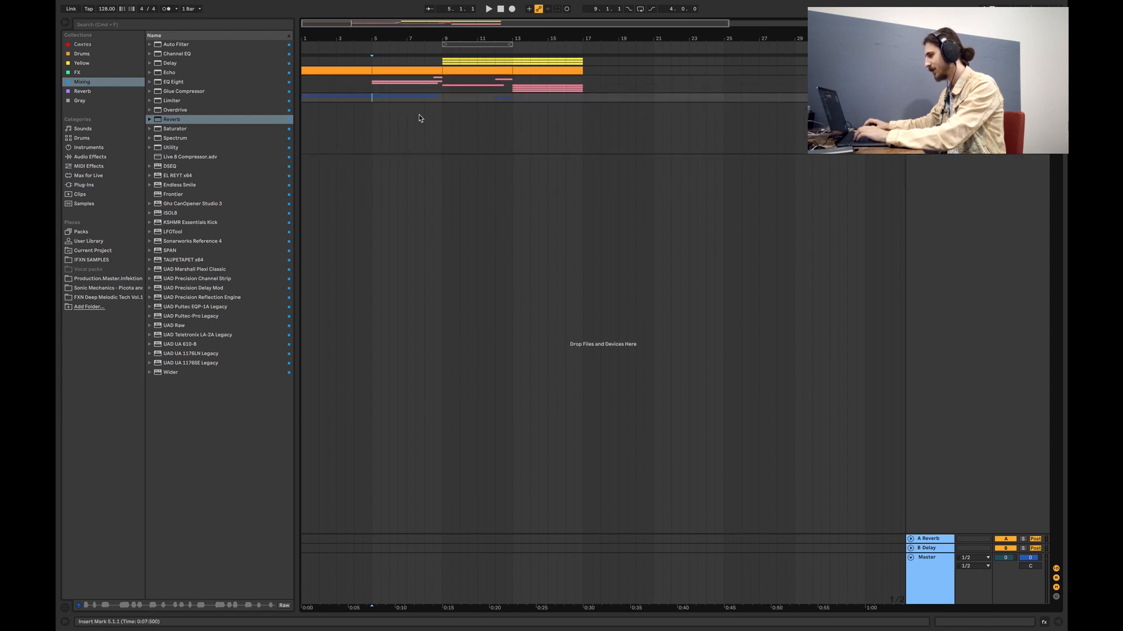
click(376, 98)
key(space)
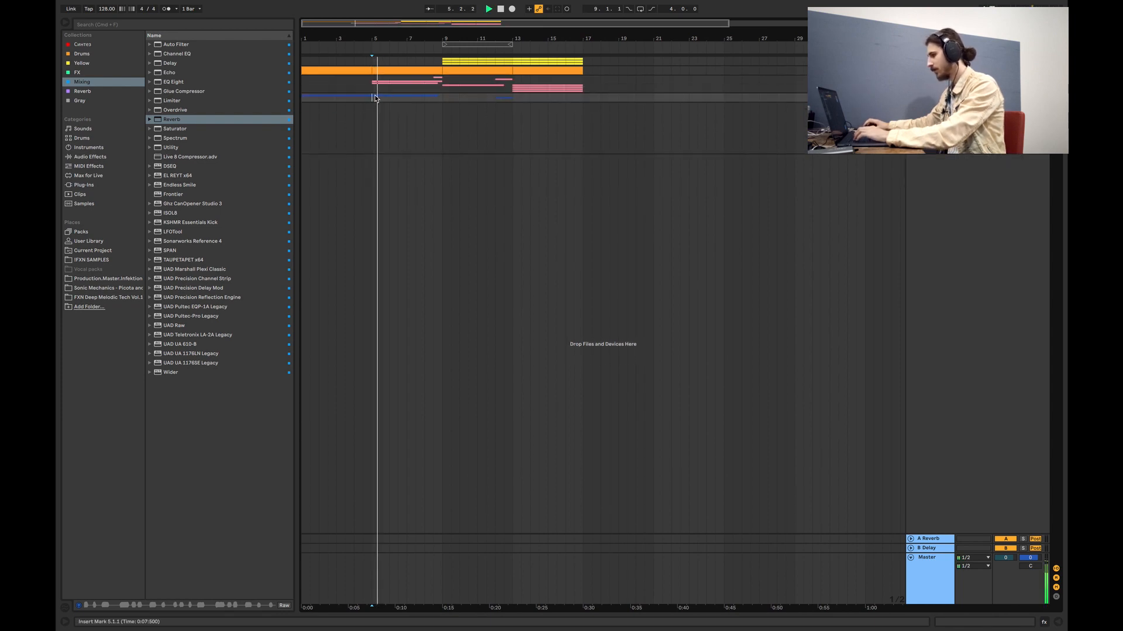